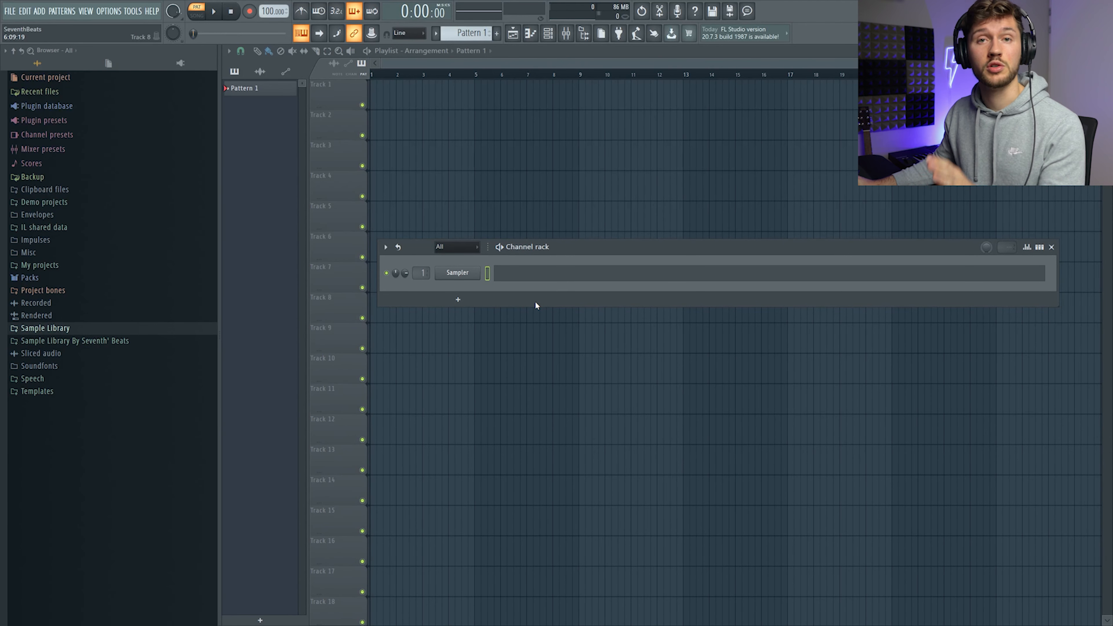
# Set up a FLEX channel named GUITAR with the Nylon Guitar preset and open its piano roll.
pyautogui.moveTo(522, 129); pyautogui.dragTo(619, 158)
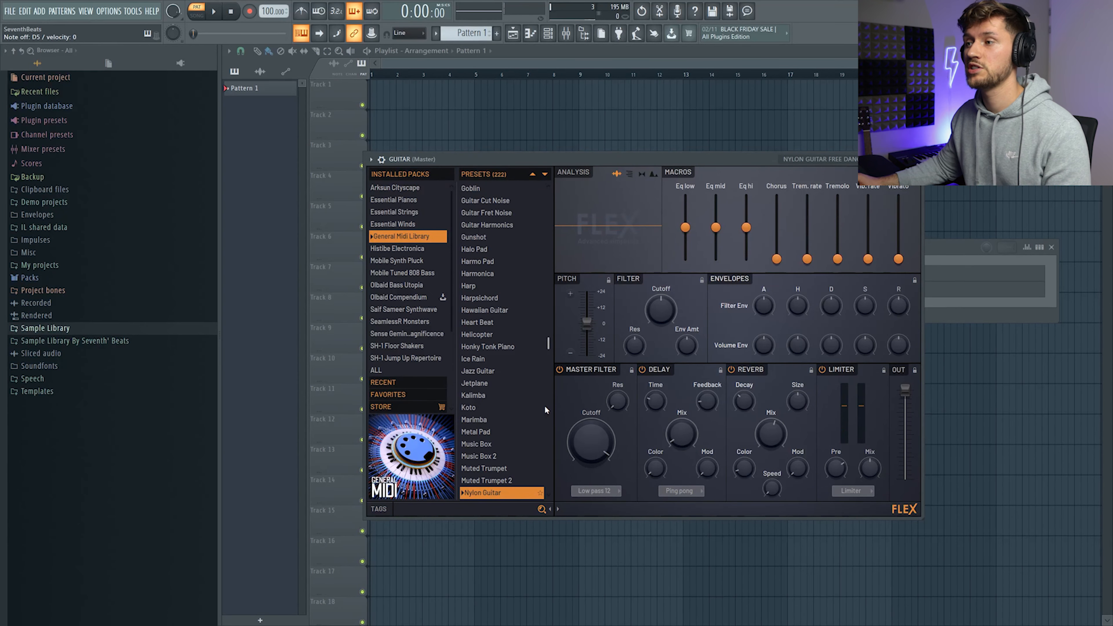
pyautogui.click(959, 250)
pyautogui.click(563, 276)
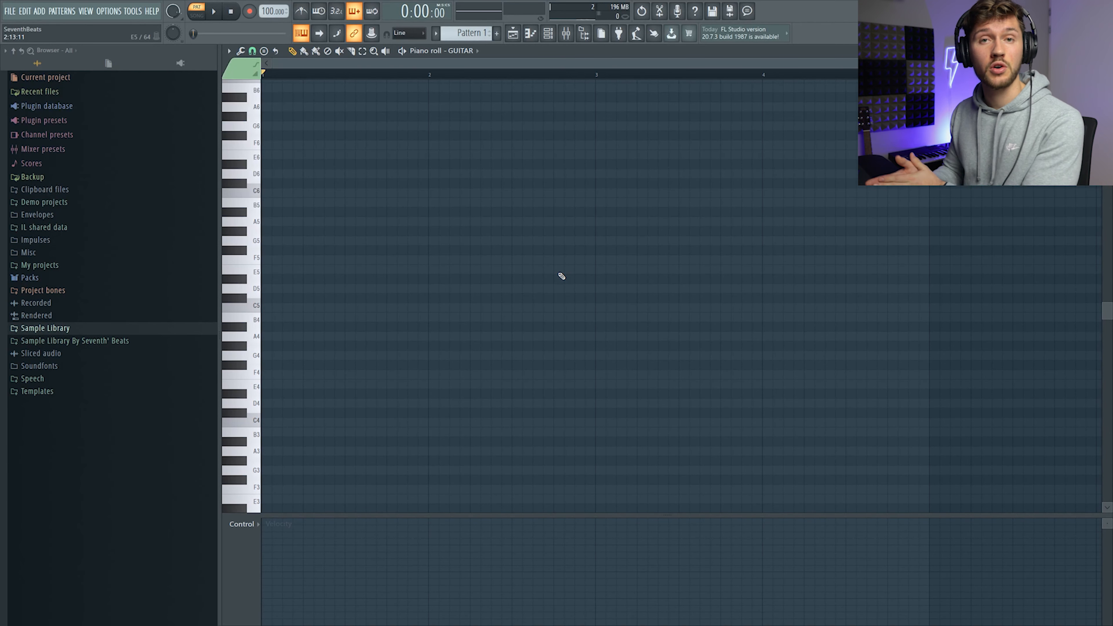
# Draw a three-beat G4 and one-beat A4 in bar 1 and a full-bar B4 in bar 2, and play them.
pyautogui.moveTo(281, 363)
pyautogui.mouseDown()
pyautogui.moveTo(263, 362)
pyautogui.moveTo(424, 358)
pyautogui.mouseUp()
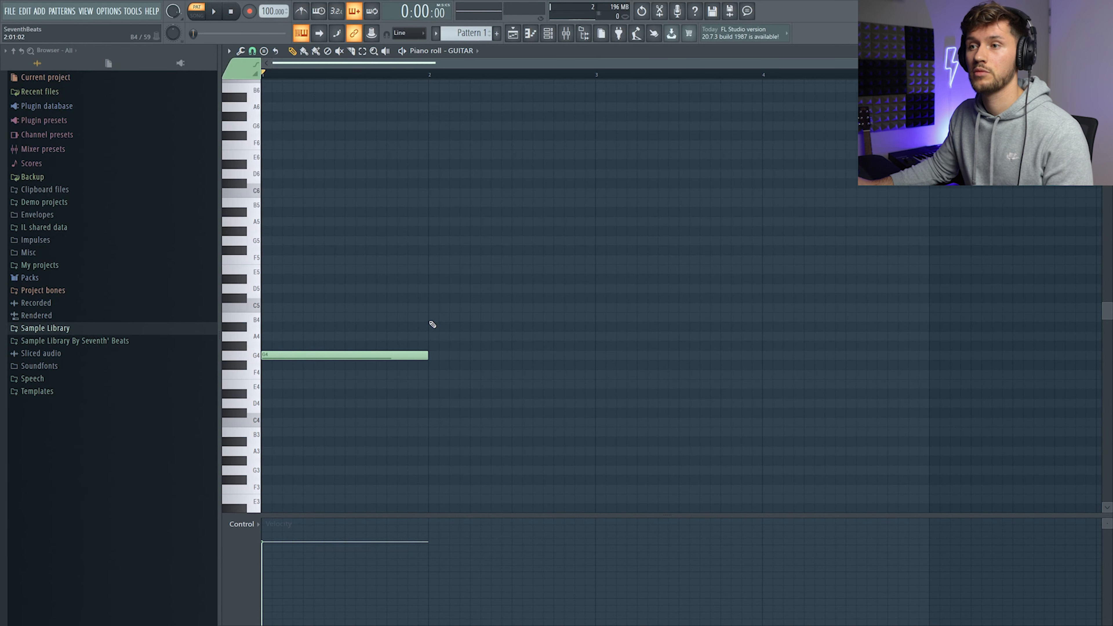
pyautogui.click(430, 317)
pyautogui.moveTo(391, 341); pyautogui.dragTo(429, 341)
pyautogui.press('space')
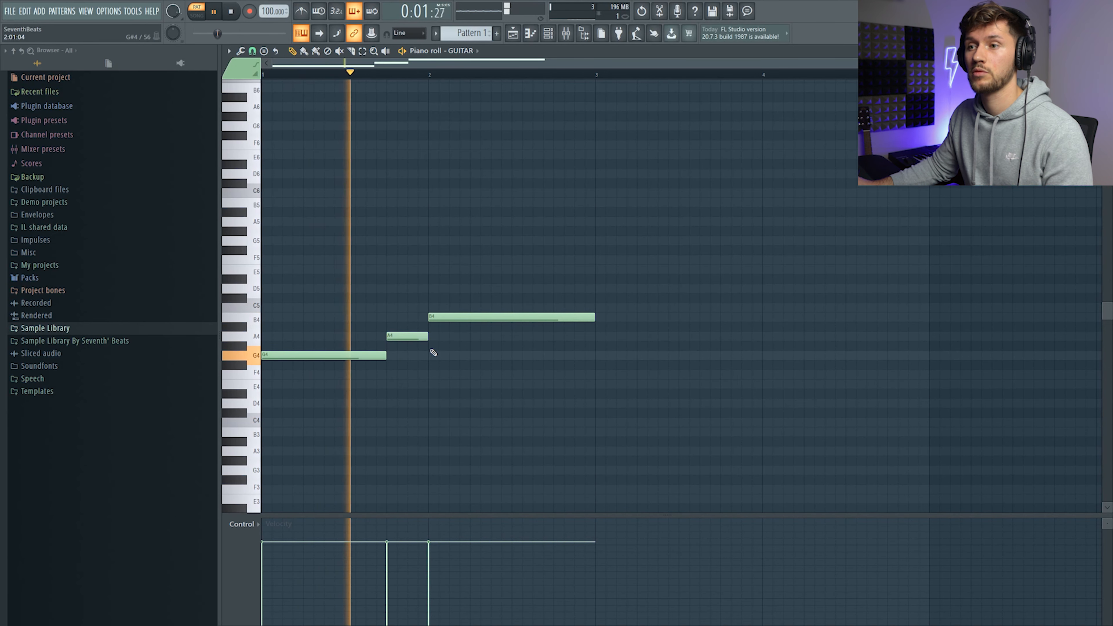
# Duplicate the two-bar G4, A4, B4 line into bars 3 and 4 and play back the result.
pyautogui.hotkey('ctrl', 'a')
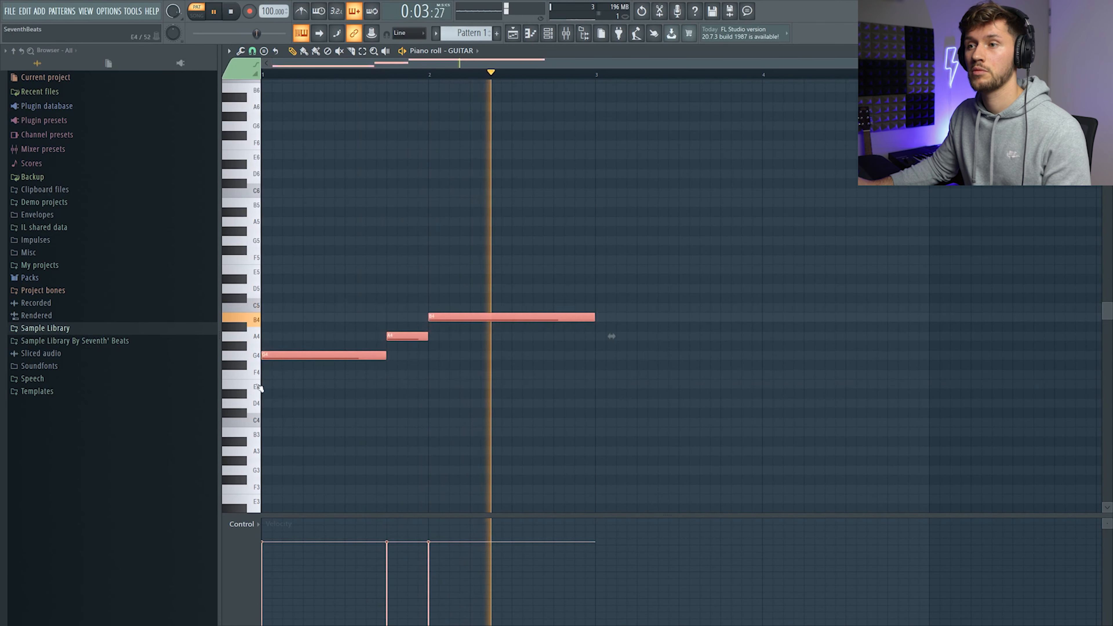
pyautogui.keyDown('shift'); pyautogui.moveTo(263, 356); pyautogui.dragTo(597, 358); pyautogui.keyUp('shift')
pyautogui.click(608, 301)
pyautogui.press('space')
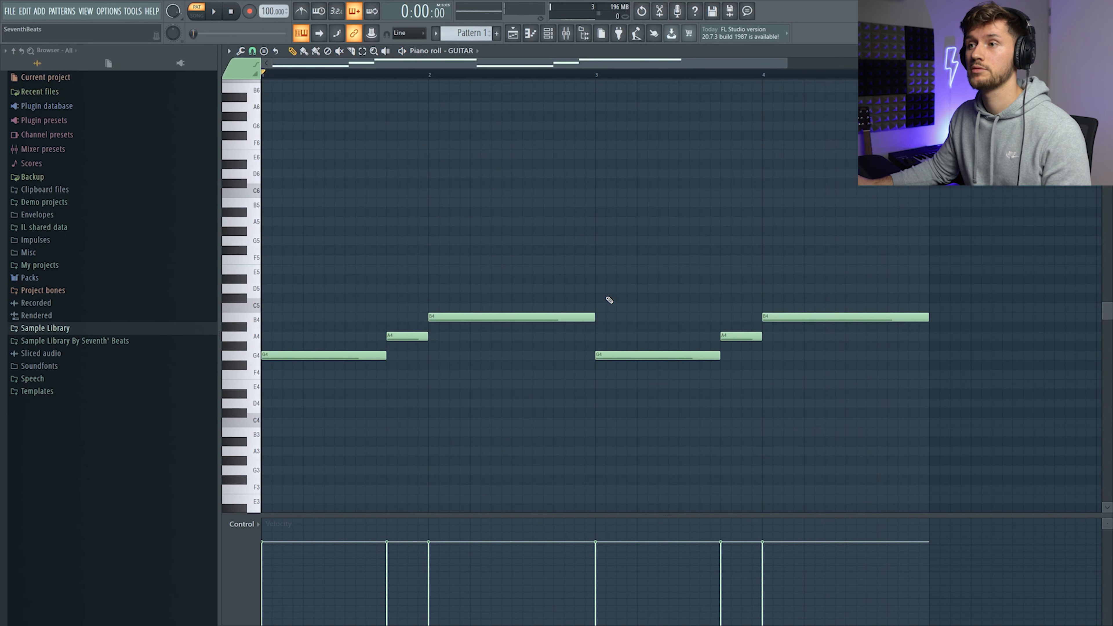
pyautogui.press('space')
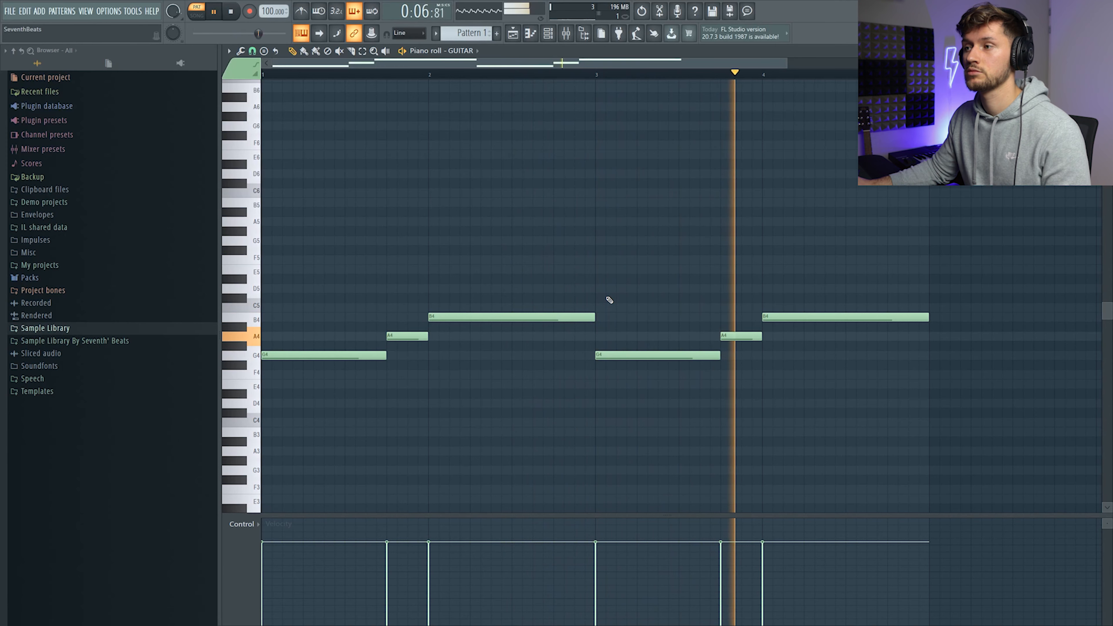
pyautogui.press('space')
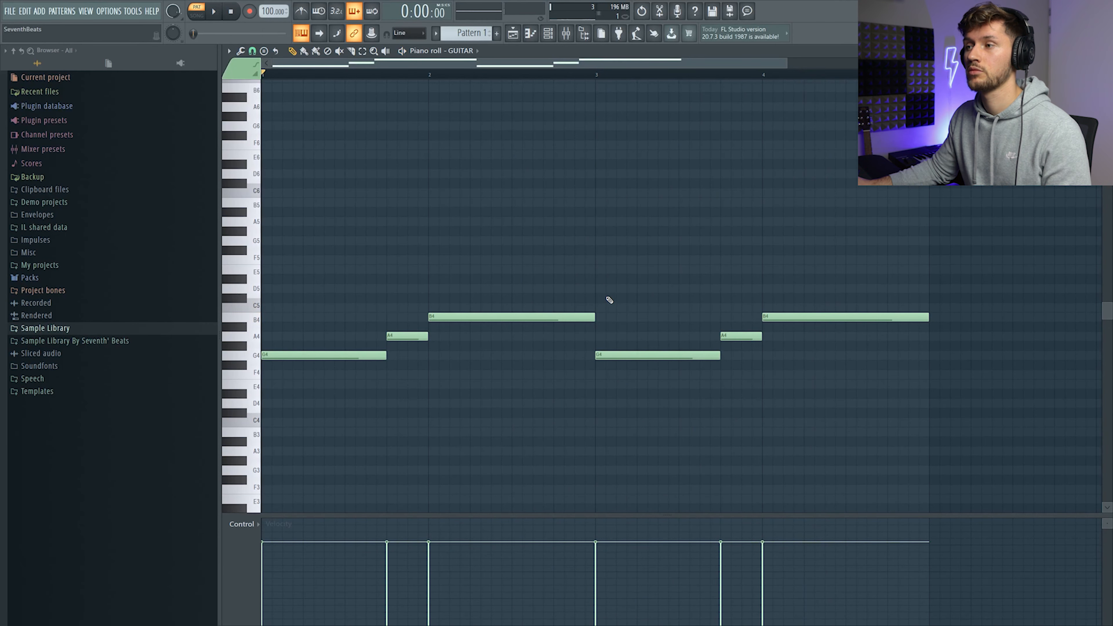
# Transpose all six notes down one octave to G3, A3 and B3, and play them back.
pyautogui.hotkey('ctrl', 'a')
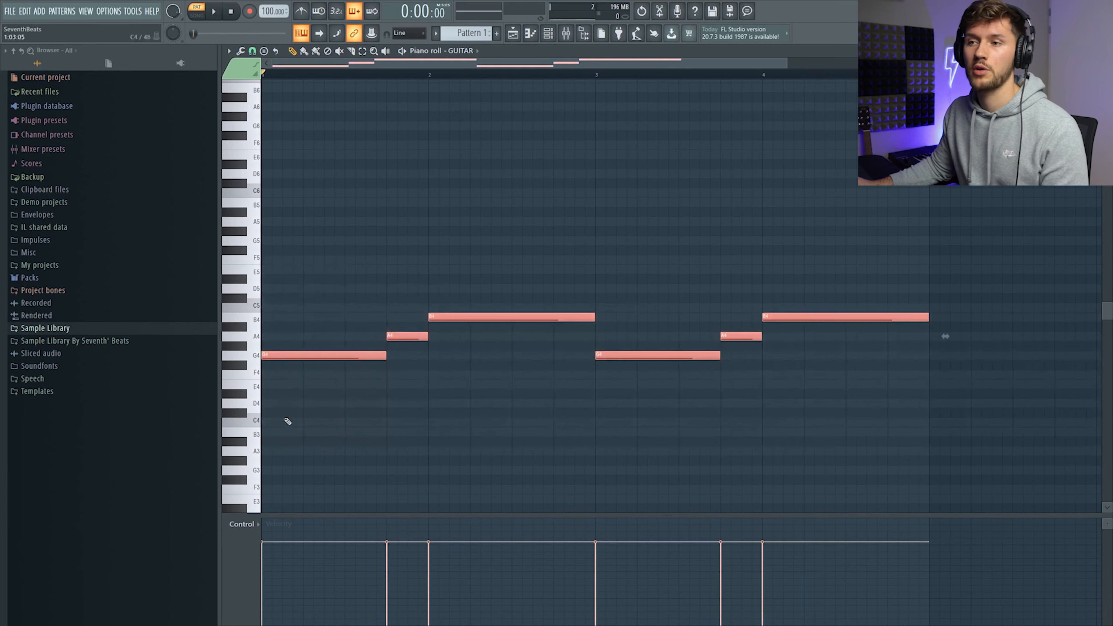
pyautogui.scroll(-3, 273, 309)
pyautogui.moveTo(270, 296); pyautogui.dragTo(270, 413)
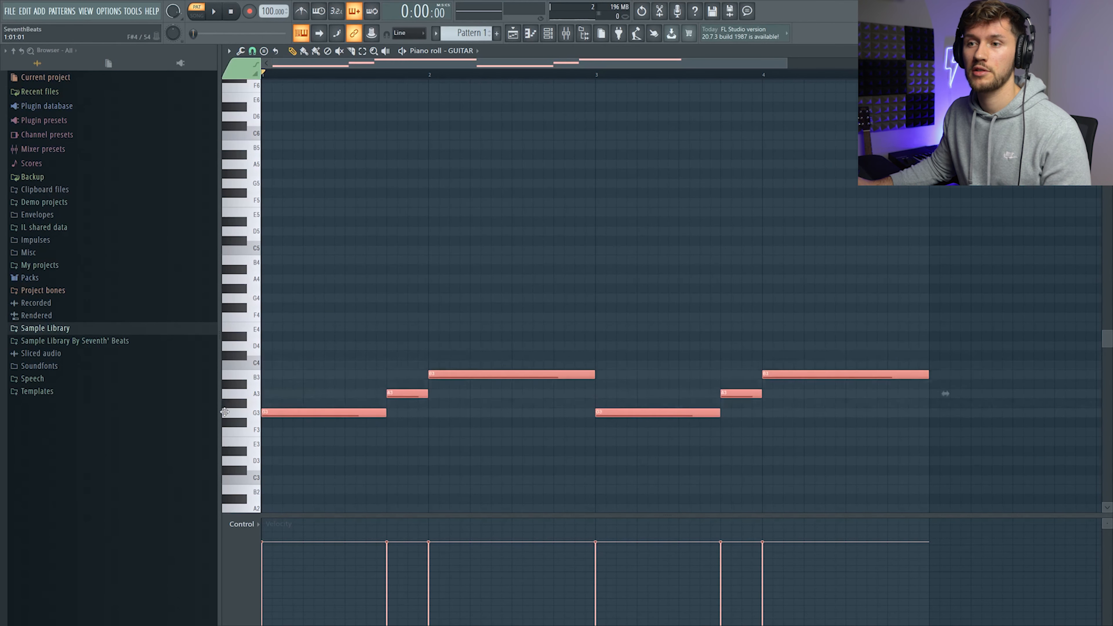
pyautogui.press('space')
pyautogui.click(500, 287)
pyautogui.rightClick(500, 287)
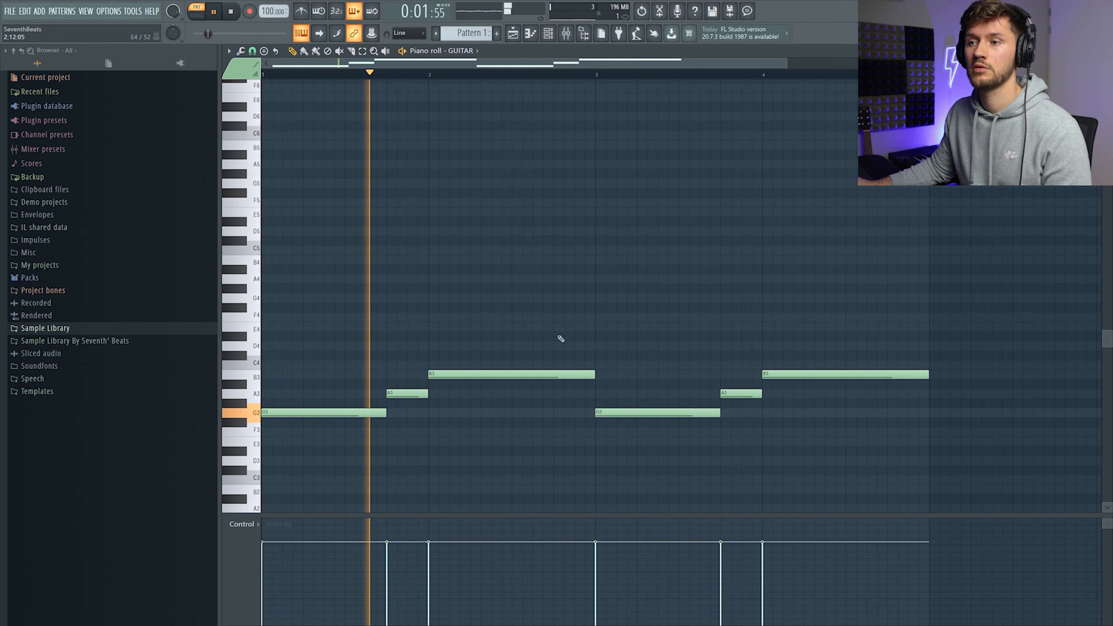
pyautogui.press('space')
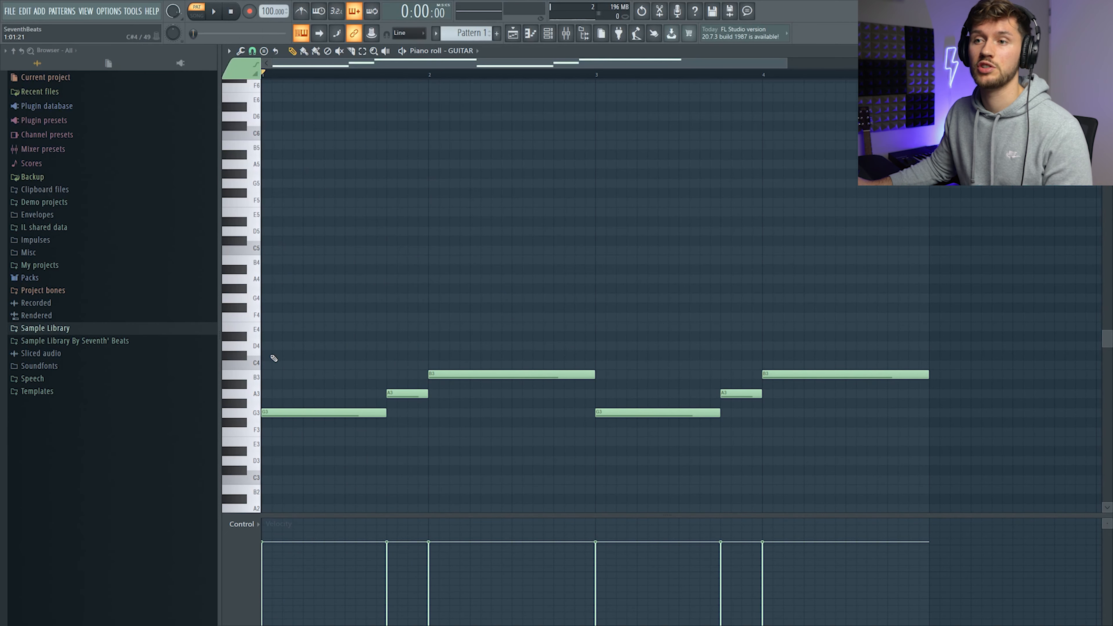
# Add two one-beat G4 notes in bar 1 and two one-beat B4 notes in bar 2, playing them back.
pyautogui.click(285, 300)
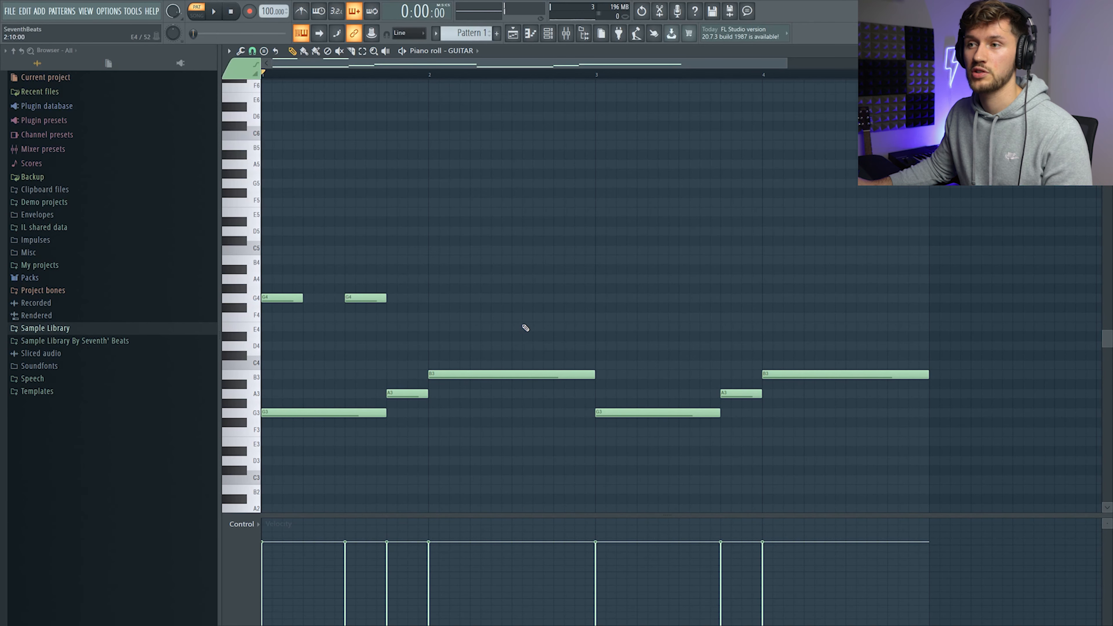
pyautogui.click(436, 262)
pyautogui.press('space')
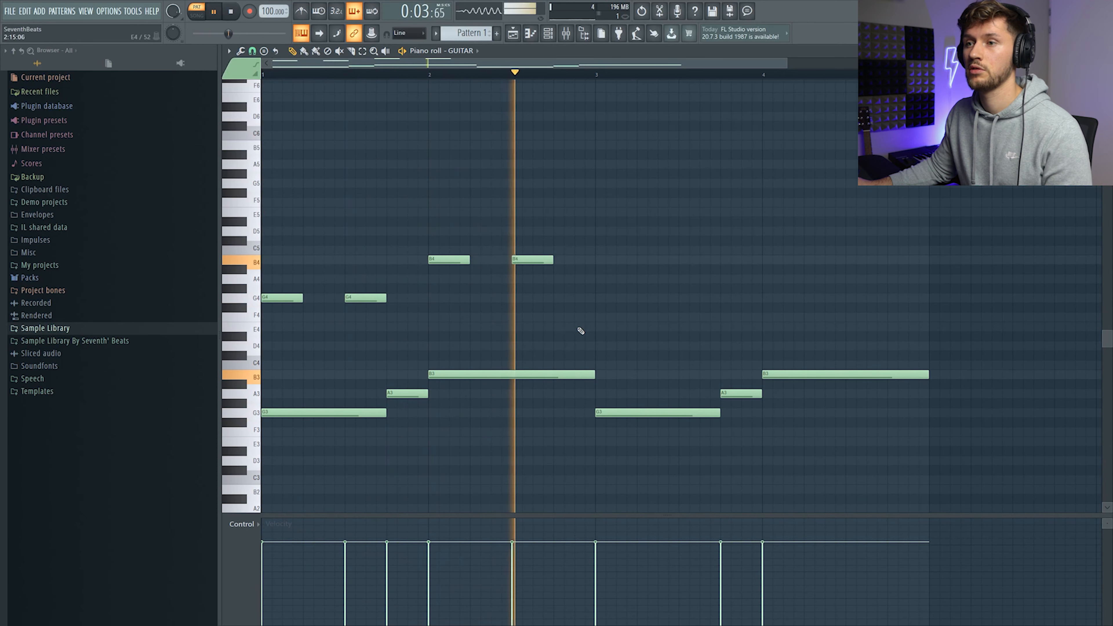
pyautogui.press('space')
# Repeat the short upper notes in bars 3 and 4, add D5 and F#5 fifths above them, and play back.
pyautogui.moveTo(259, 252); pyautogui.dragTo(611, 297)
pyautogui.moveTo(254, 251); pyautogui.dragTo(225, 230)
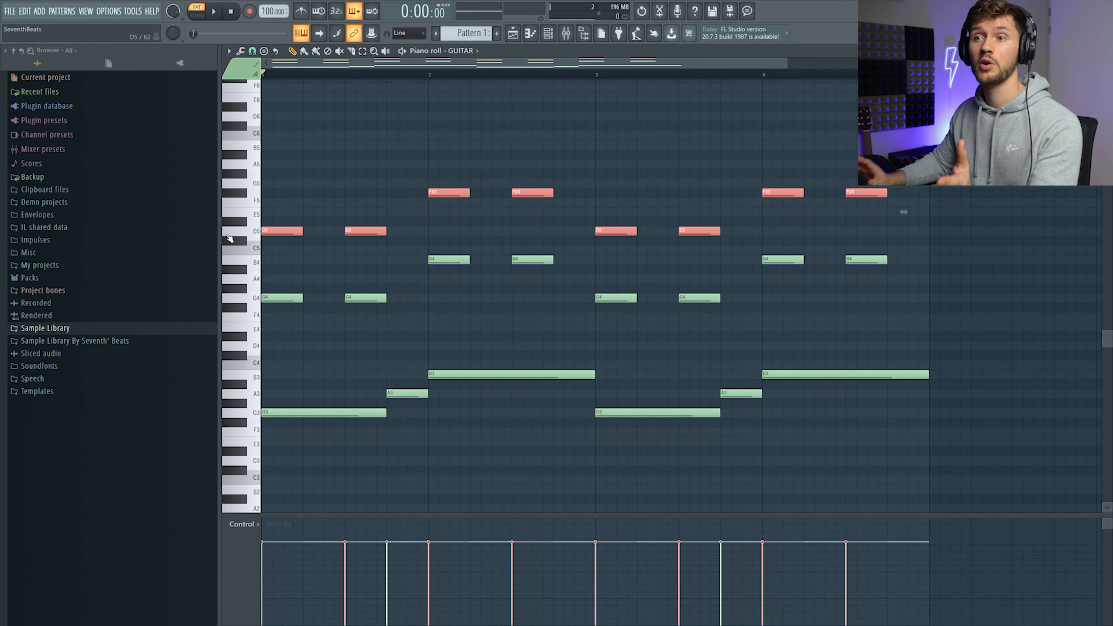
pyautogui.press('space')
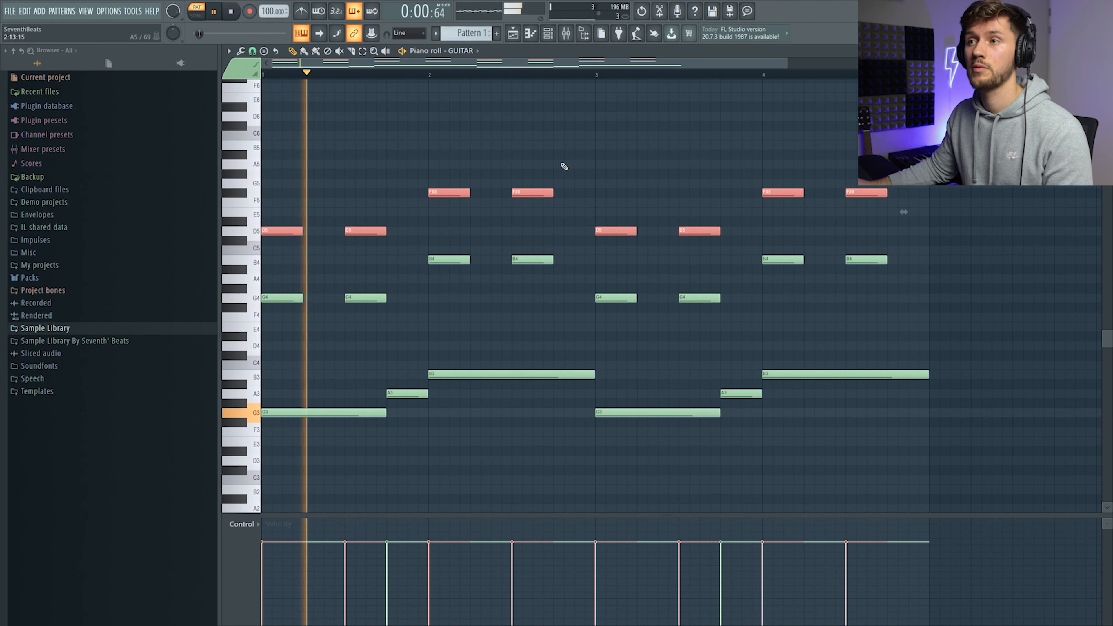
pyautogui.hotkey('ctrl', 'd')
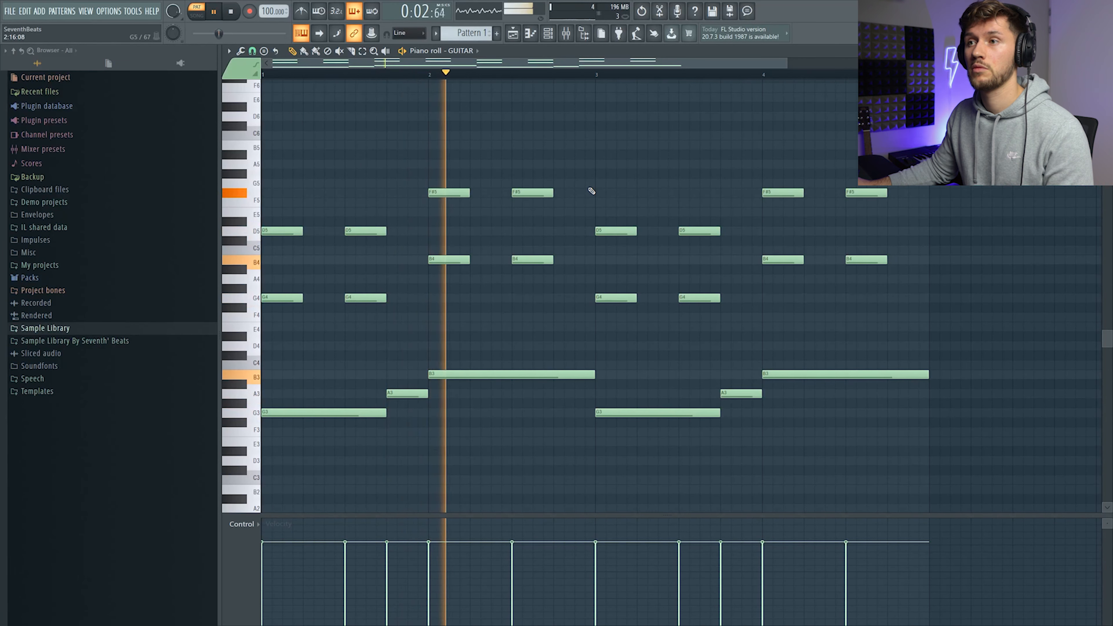
pyautogui.press('space')
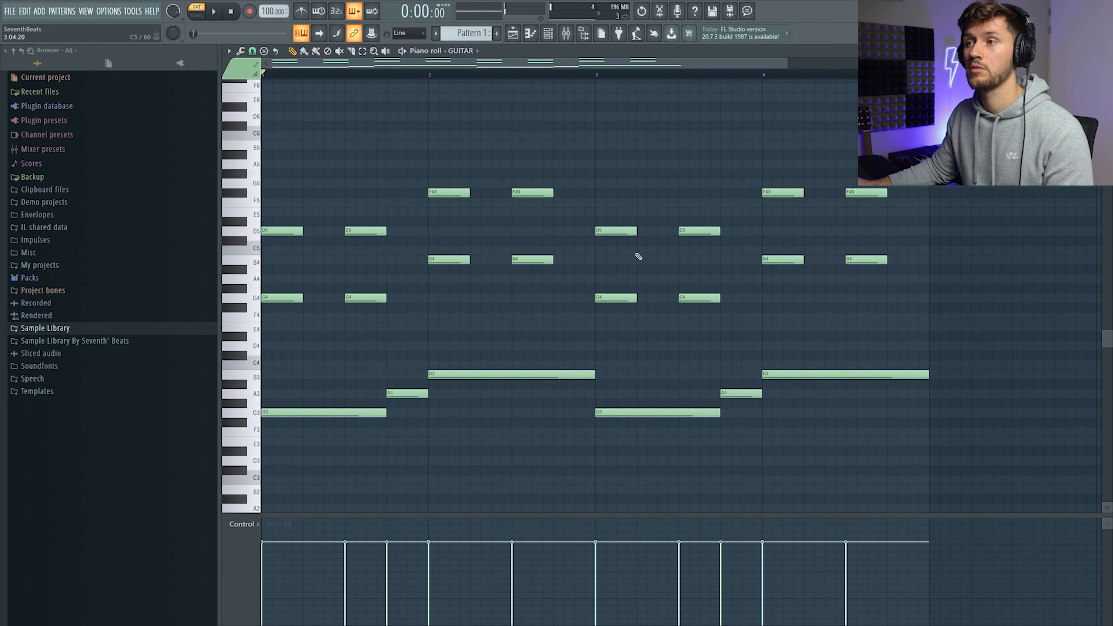
# Raise the second G4 and D5 pair in bars 1 and 3 to A4 and E5.
pyautogui.moveTo(356, 212); pyautogui.dragTo(381, 314)
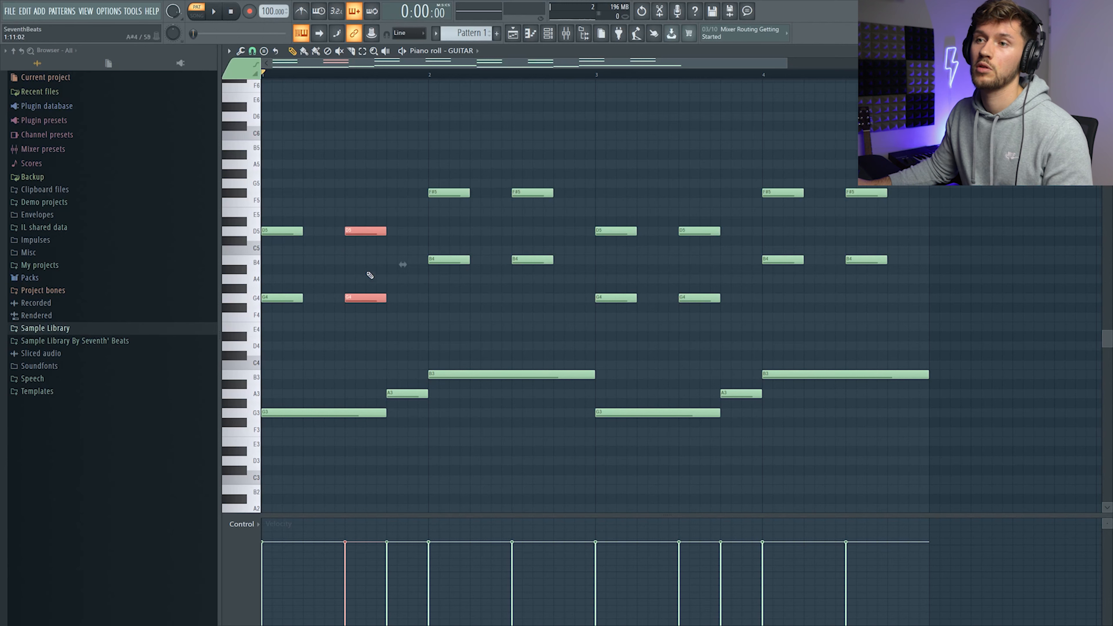
pyautogui.moveTo(366, 235); pyautogui.dragTo(368, 211)
pyautogui.moveTo(701, 207); pyautogui.dragTo(706, 343)
pyautogui.rightClick(703, 202)
pyautogui.moveTo(704, 231)
pyautogui.mouseDown()
pyautogui.moveTo(704, 202)
pyautogui.moveTo(705, 213)
pyautogui.mouseUp()
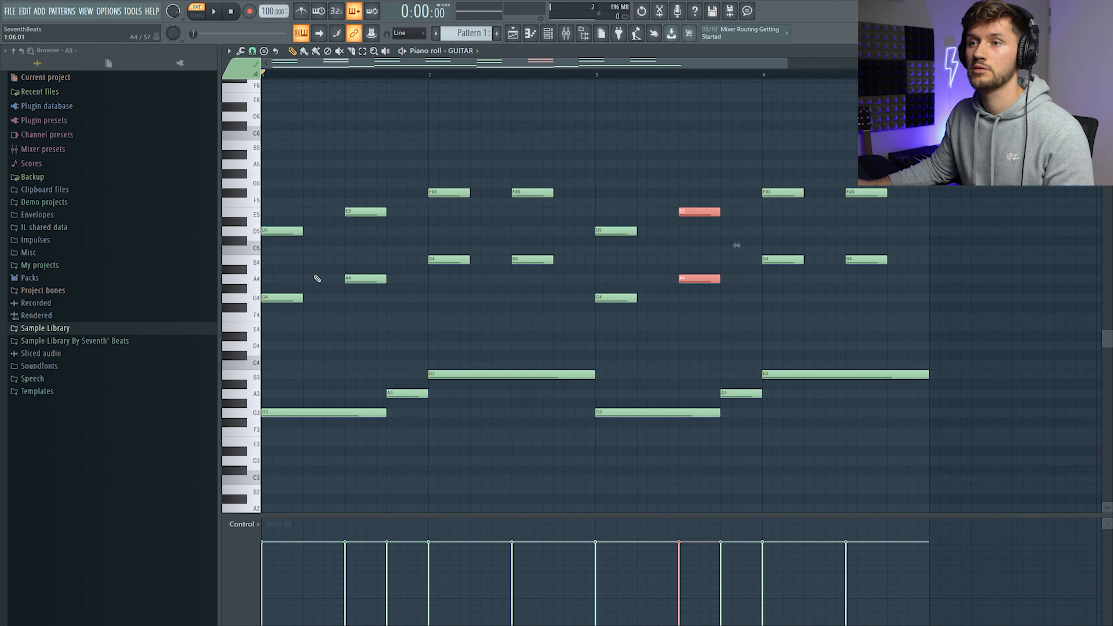
# Fill the two chords in bar 1 with middle notes B4 and C#5, auditioning the pattern.
pyautogui.click(269, 265)
pyautogui.press('space')
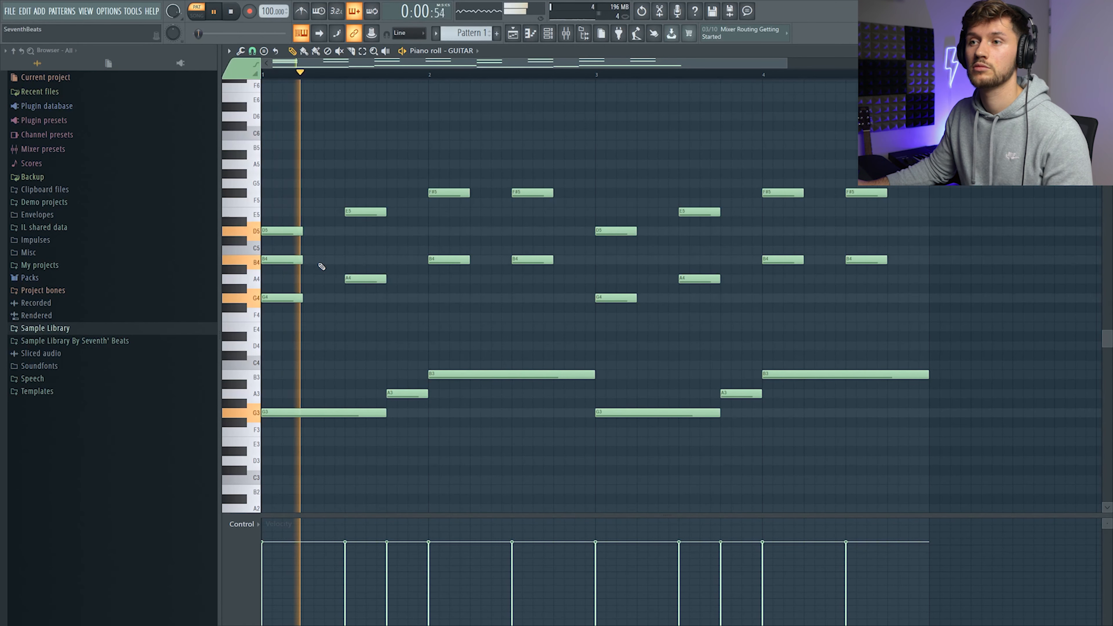
pyautogui.click(351, 251)
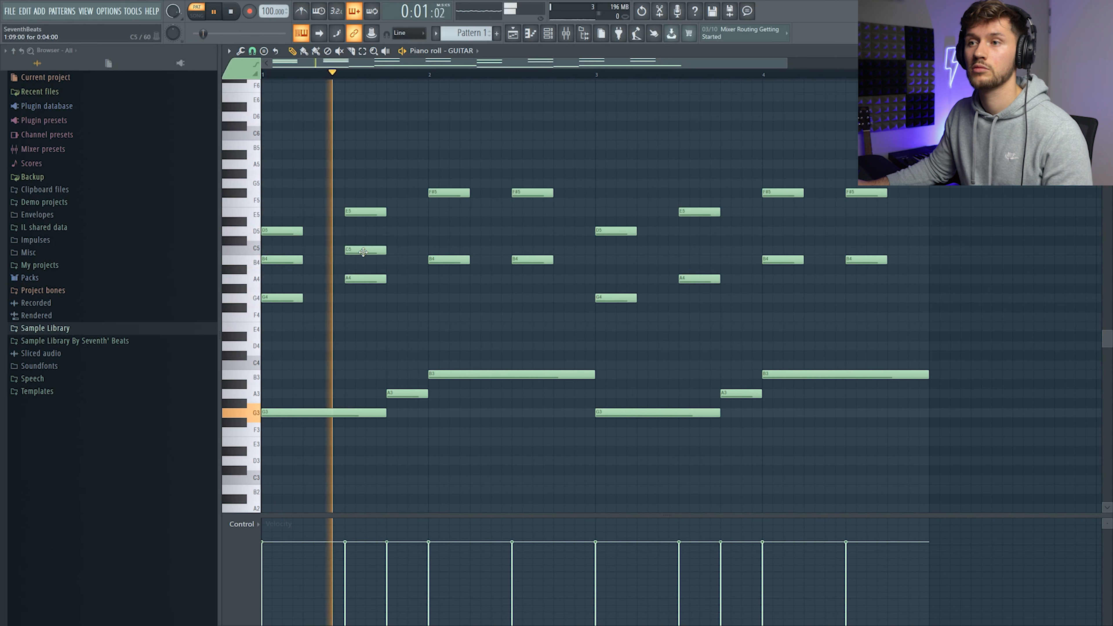
pyautogui.moveTo(364, 244); pyautogui.dragTo(363, 239)
pyautogui.press('space')
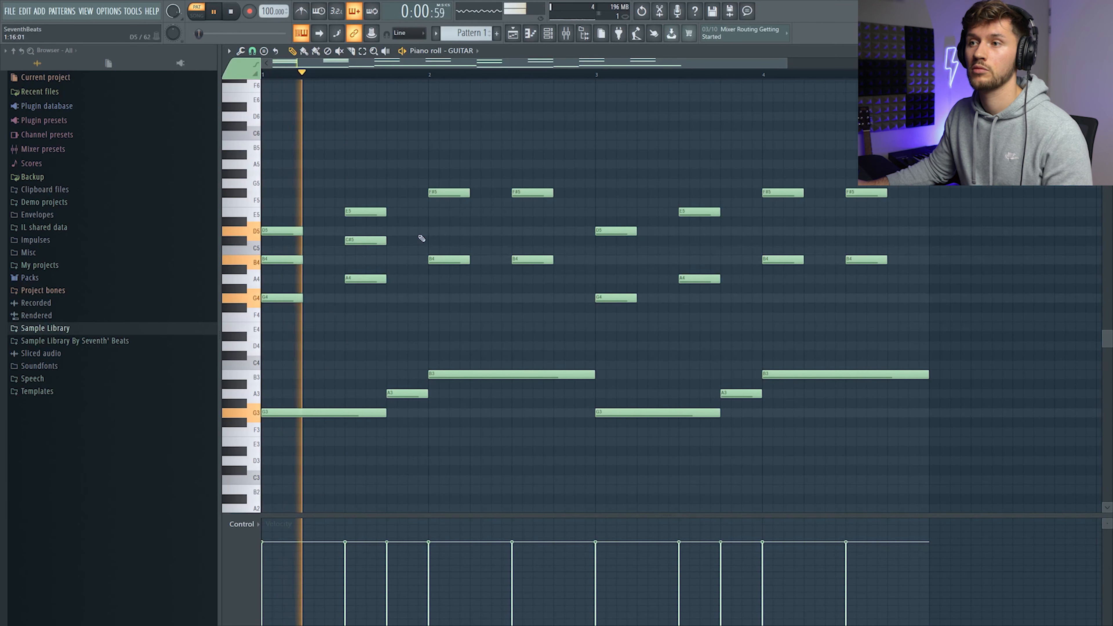
# Add D5 to both chords in bar 2, repeat the middle notes in bars 3 and 4, and play back the pattern.
pyautogui.click(513, 231)
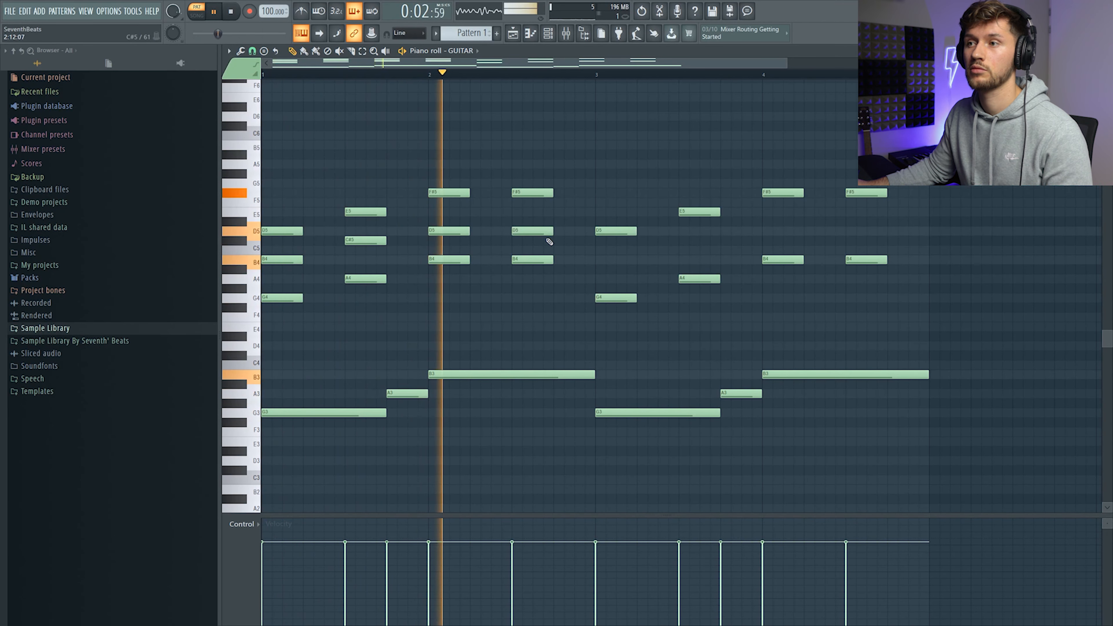
pyautogui.press('space')
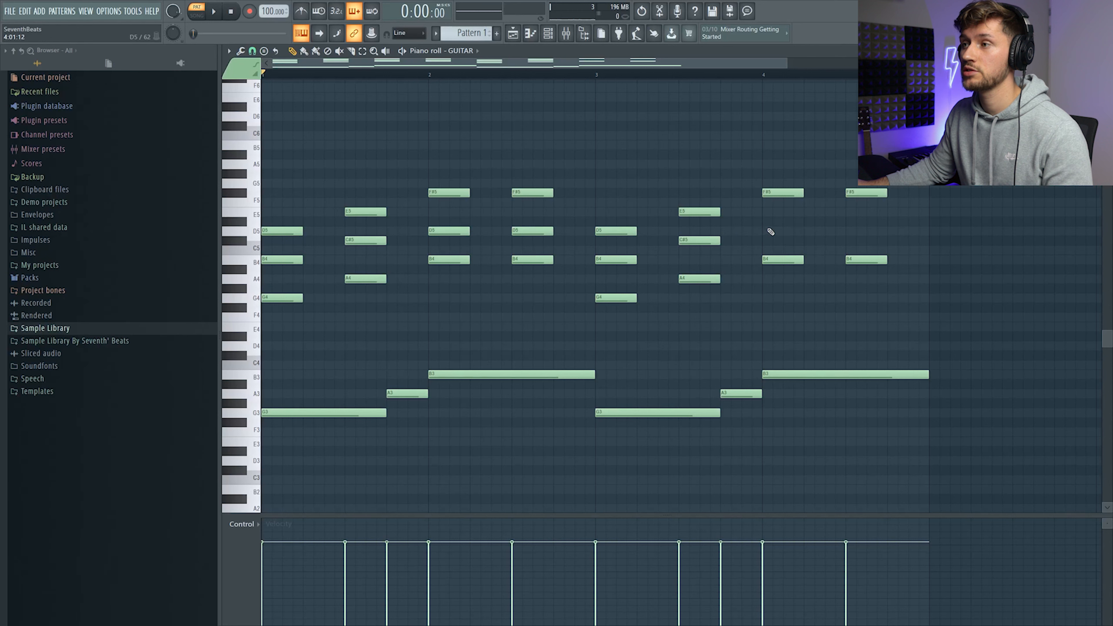
pyautogui.press('space')
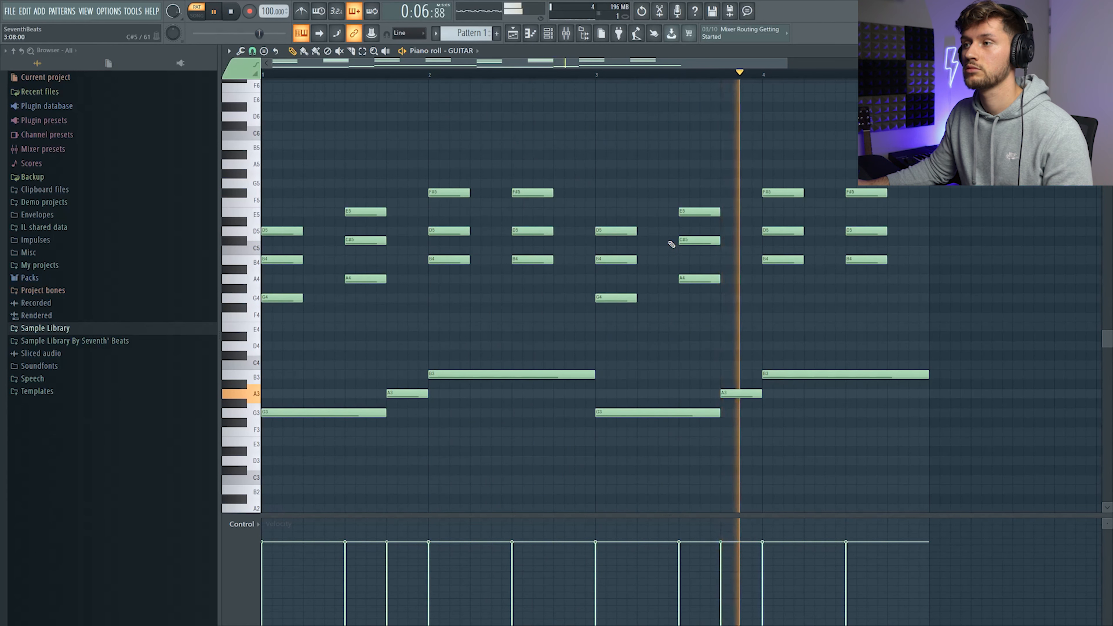
pyautogui.press('space')
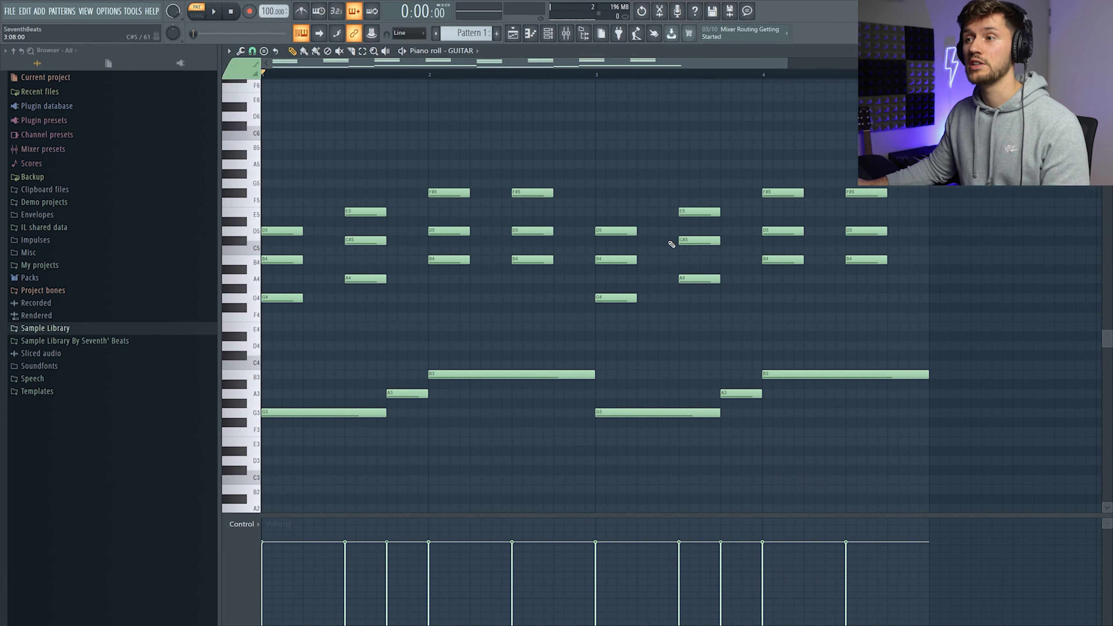
# Insert an Audio Clip channel above GUITAR and paste a copy of all the guitar notes into it.
pyautogui.hotkey('ctrl', 'a')
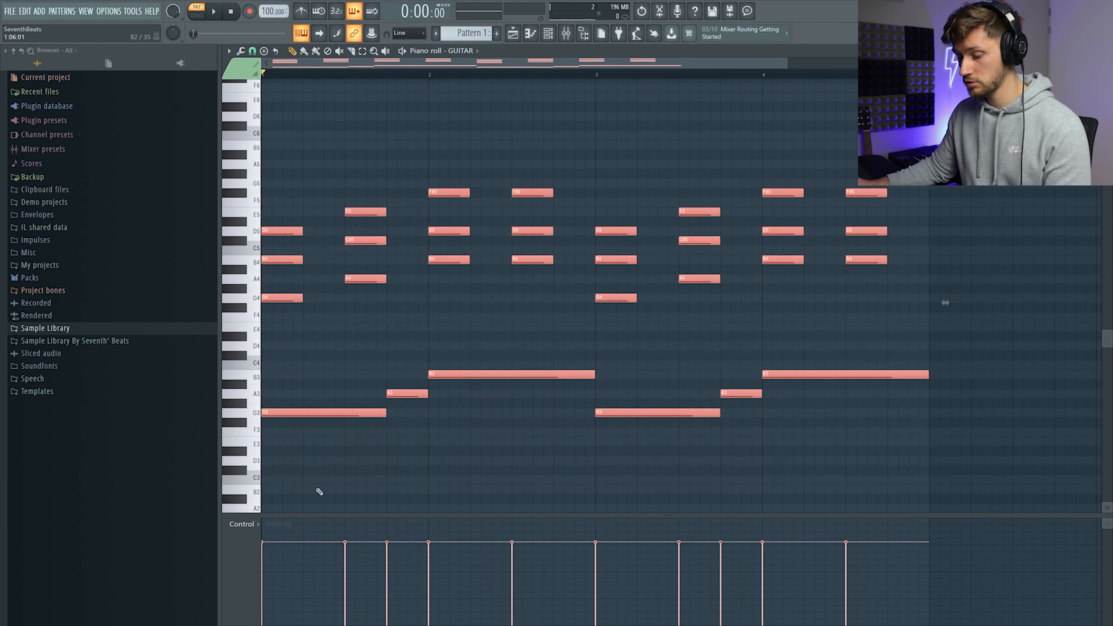
pyautogui.click(548, 33)
pyautogui.rightClick(456, 274)
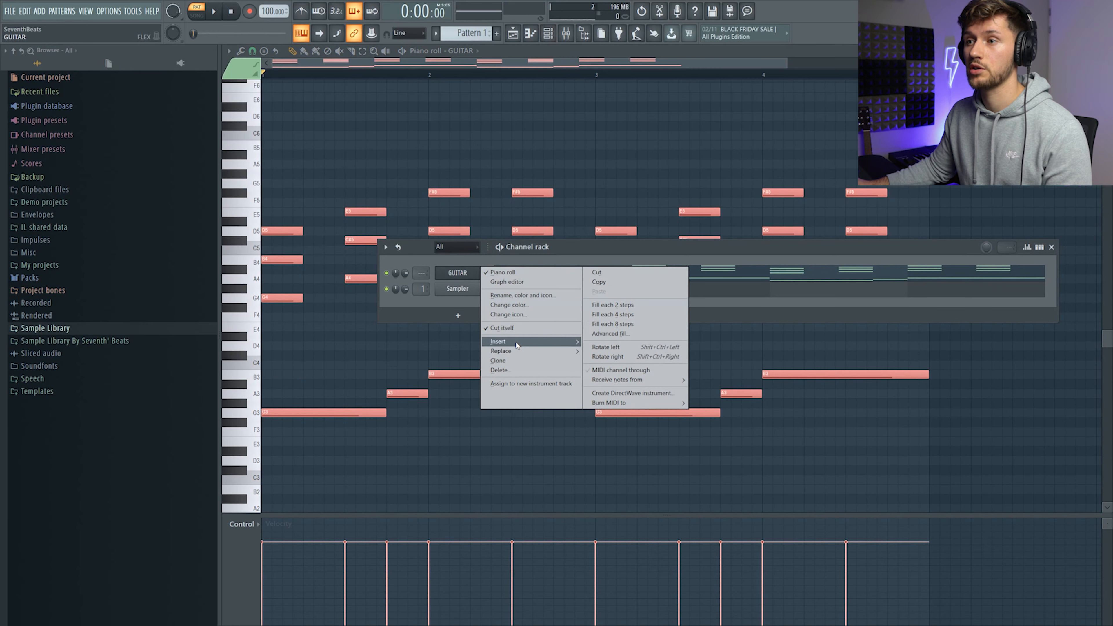
pyautogui.moveTo(517, 349)
pyautogui.click(697, 164)
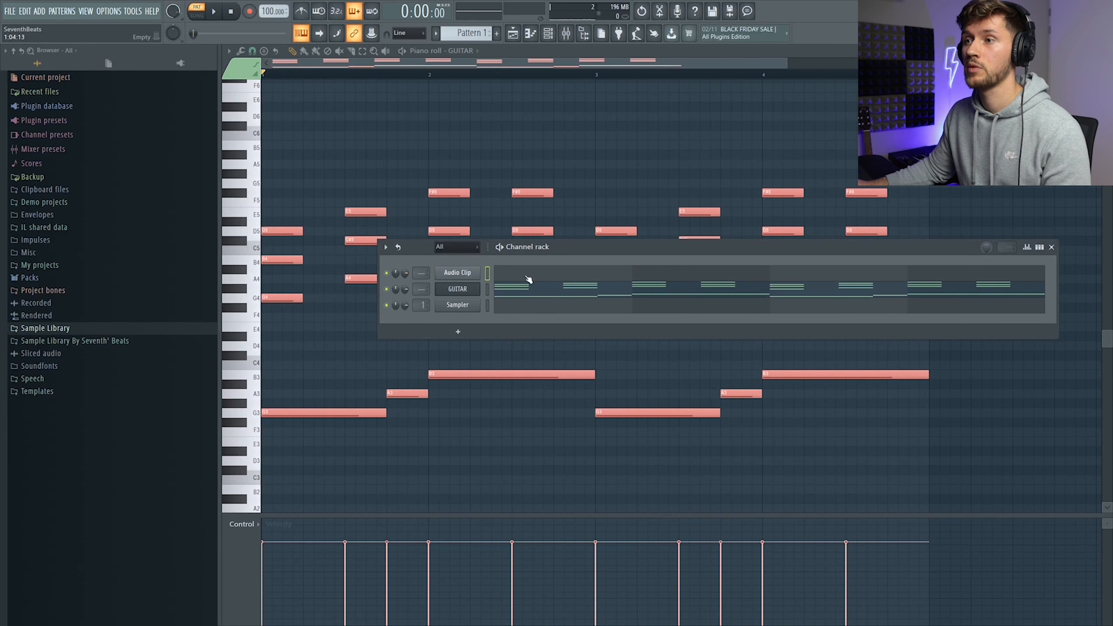
pyautogui.click(527, 277)
pyautogui.hotkey('ctrl', 'v')
# Lengthen all upper chord notes in the Audio Clip channel to two beats so they join without gaps.
pyautogui.click(411, 157)
pyautogui.rightClick(412, 158)
pyautogui.moveTo(263, 157); pyautogui.dragTo(942, 308)
pyautogui.moveTo(301, 233); pyautogui.dragTo(340, 233)
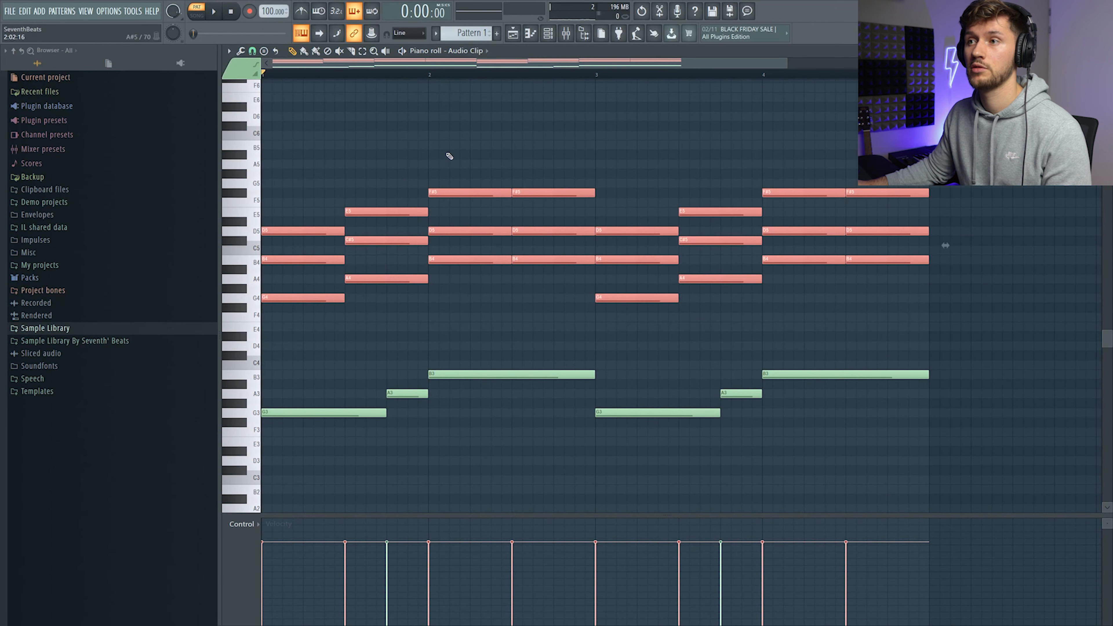
pyautogui.click(448, 157)
pyautogui.rightClick(452, 159)
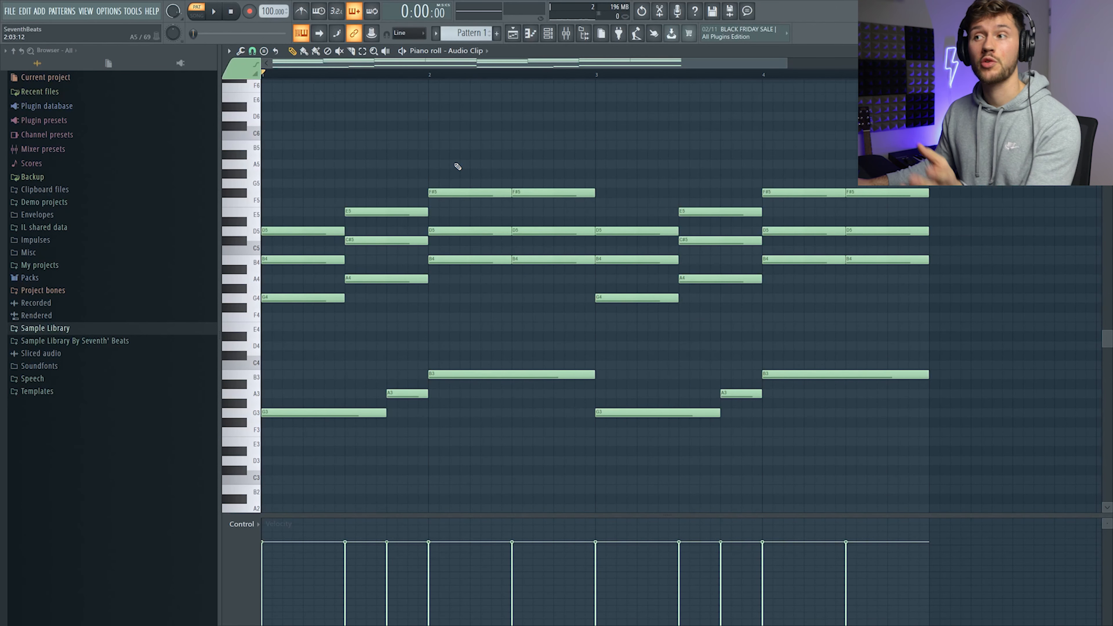
# Stagger GUITAR's first chord into a strum, starting B4 one step and D5 two steps after G4.
pyautogui.click(548, 40)
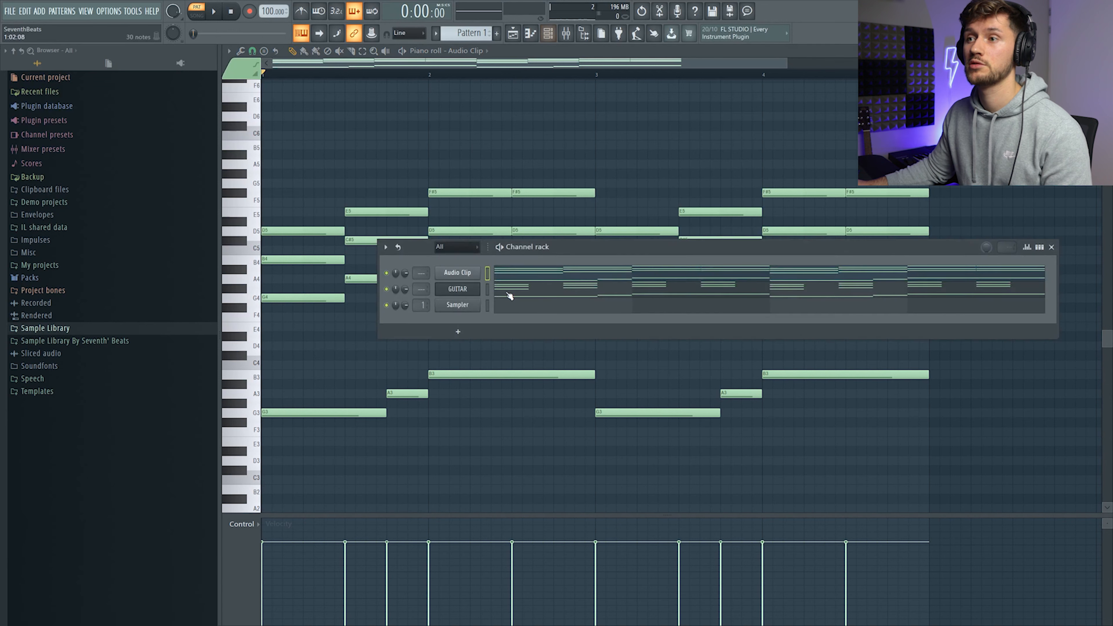
pyautogui.click(527, 300)
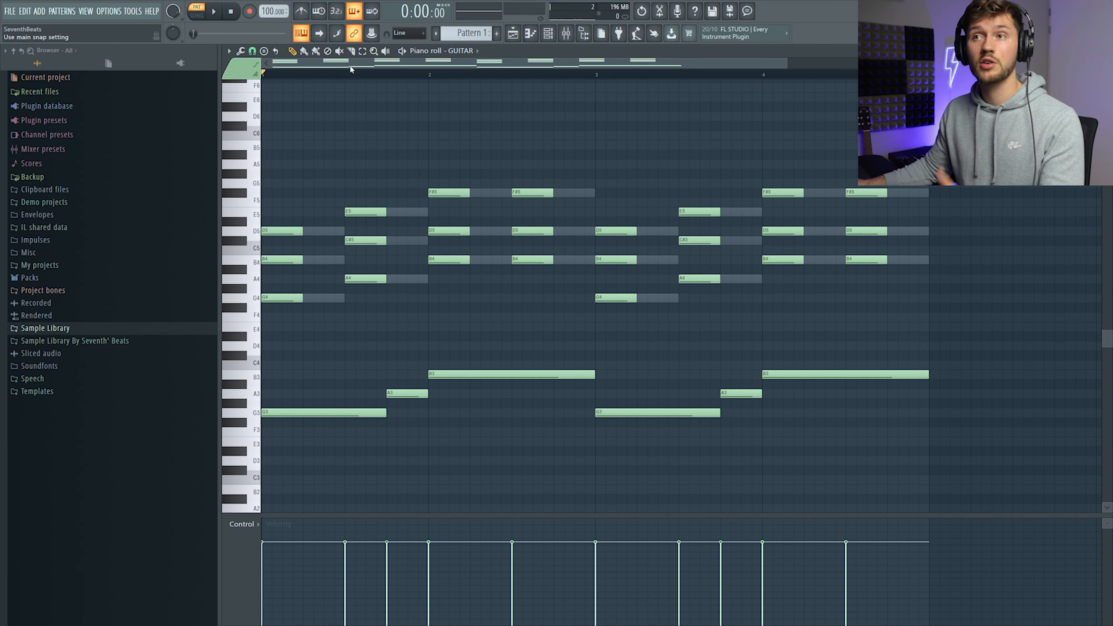
pyautogui.click(253, 51)
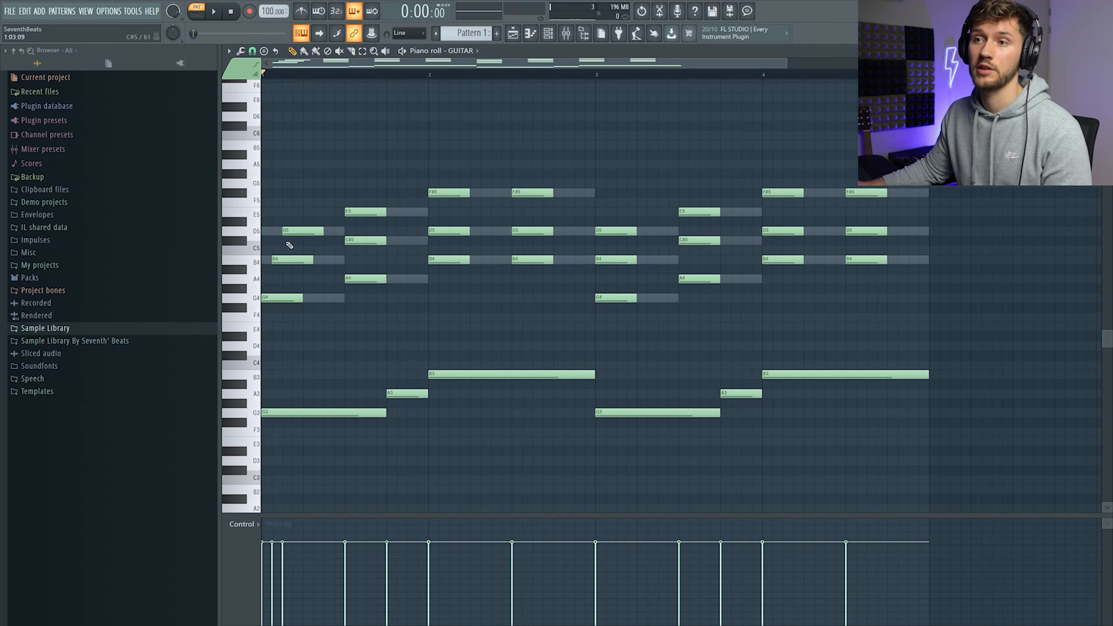
# Strum GUITAR's remaining chords in bars 1 and 2, starting each middle note one step and each top note two steps after the lowest.
pyautogui.moveTo(283, 262); pyautogui.dragTo(272, 261)
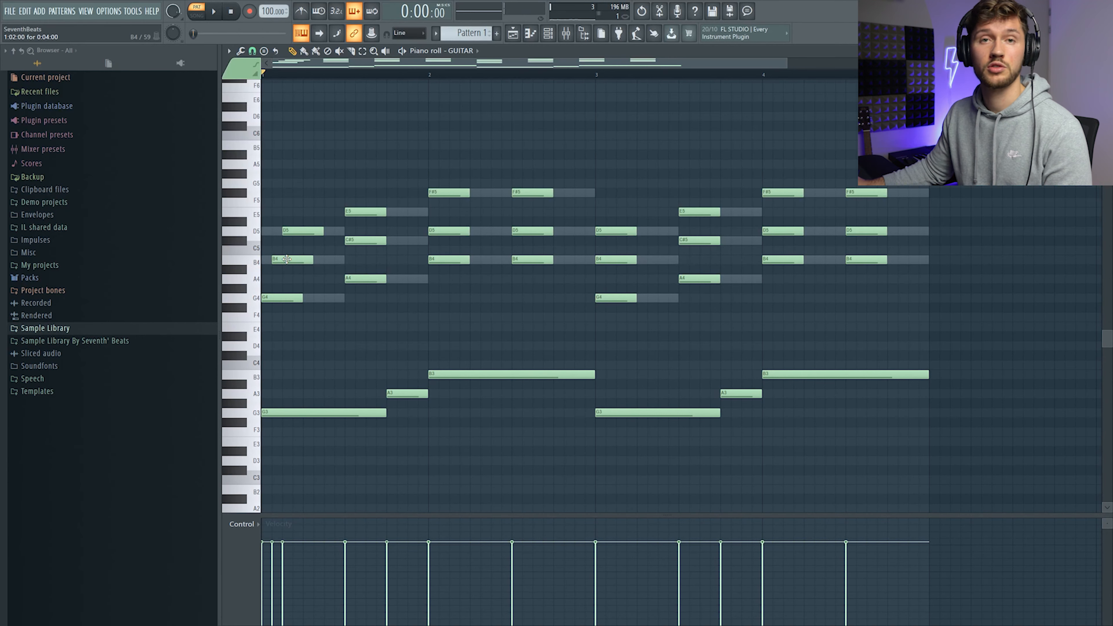
pyautogui.moveTo(368, 242); pyautogui.dragTo(378, 242)
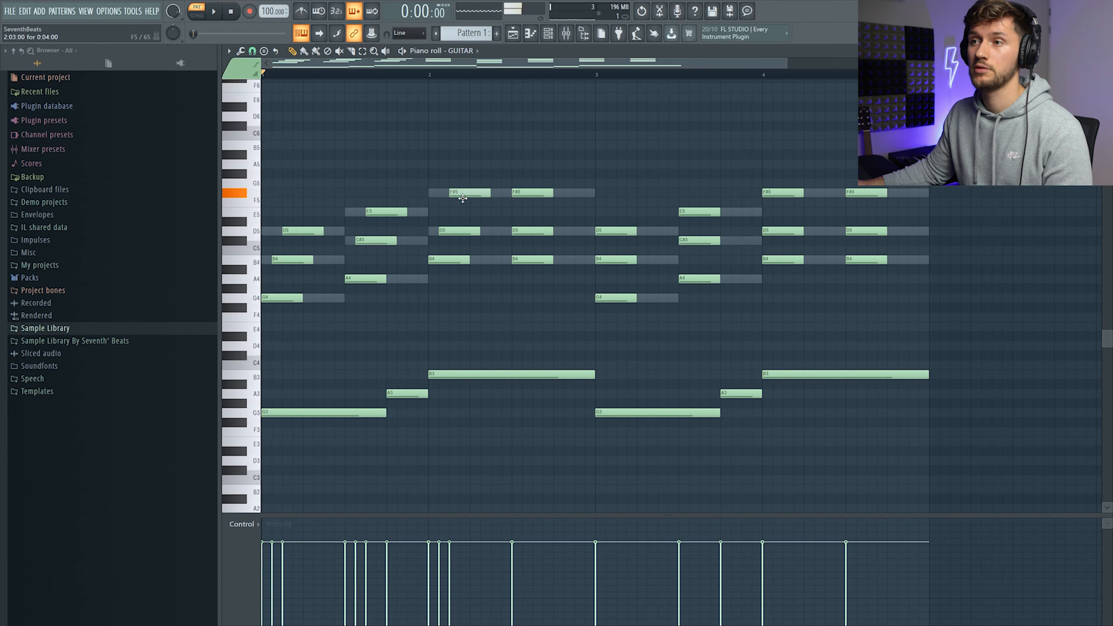
pyautogui.moveTo(526, 232); pyautogui.dragTo(536, 232)
# Replace GUITAR's upper chords in bars 3 and 4 with a duplicate of the strummed chords from bars 1 and 2.
pyautogui.moveTo(614, 187); pyautogui.dragTo(882, 331)
pyautogui.press('Delete')
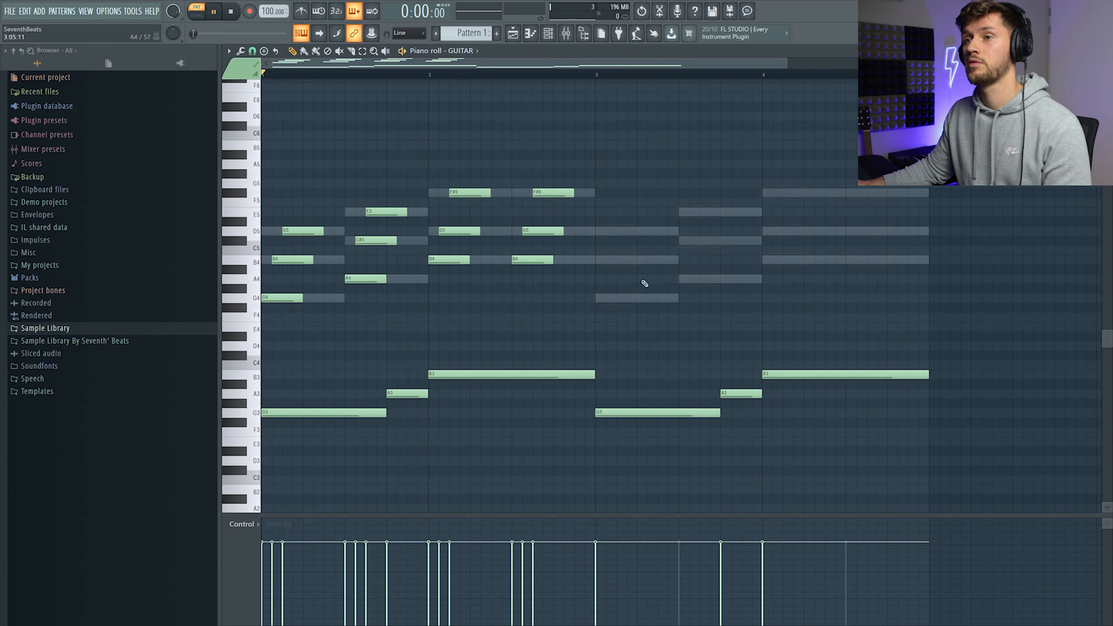
pyautogui.press('space')
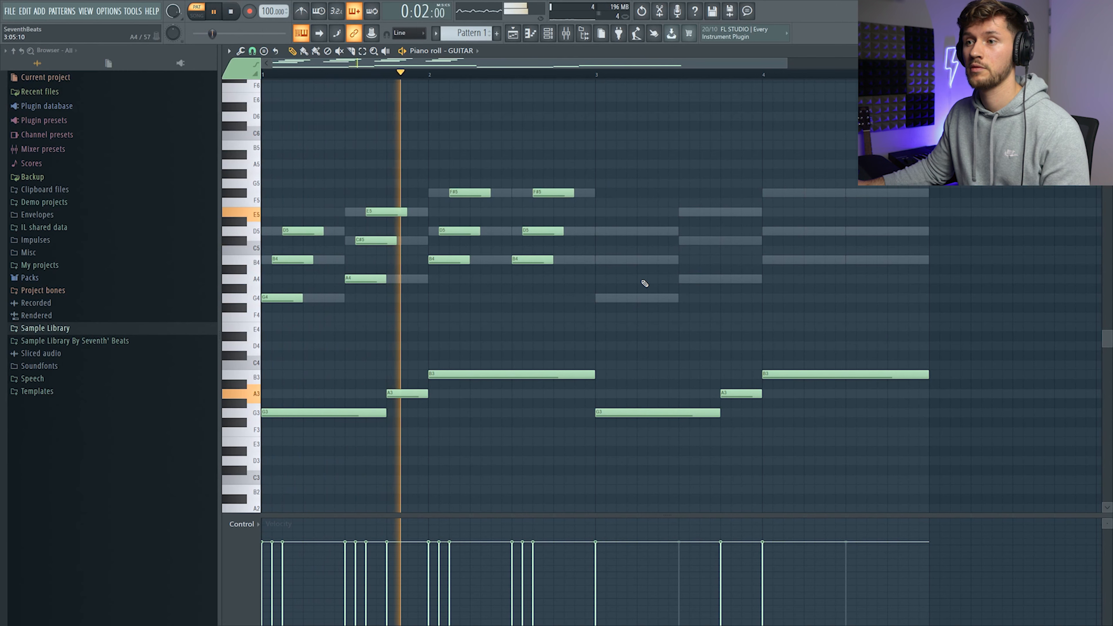
pyautogui.press('space')
pyautogui.moveTo(914, 164); pyautogui.dragTo(269, 316)
pyautogui.hotkey('ctrl', 'b')
# Add one-step pickup notes before each bar's second chord in GUITAR, G4 in bars 1 and 3 and B4 in bars 2 and 4.
pyautogui.click(339, 298)
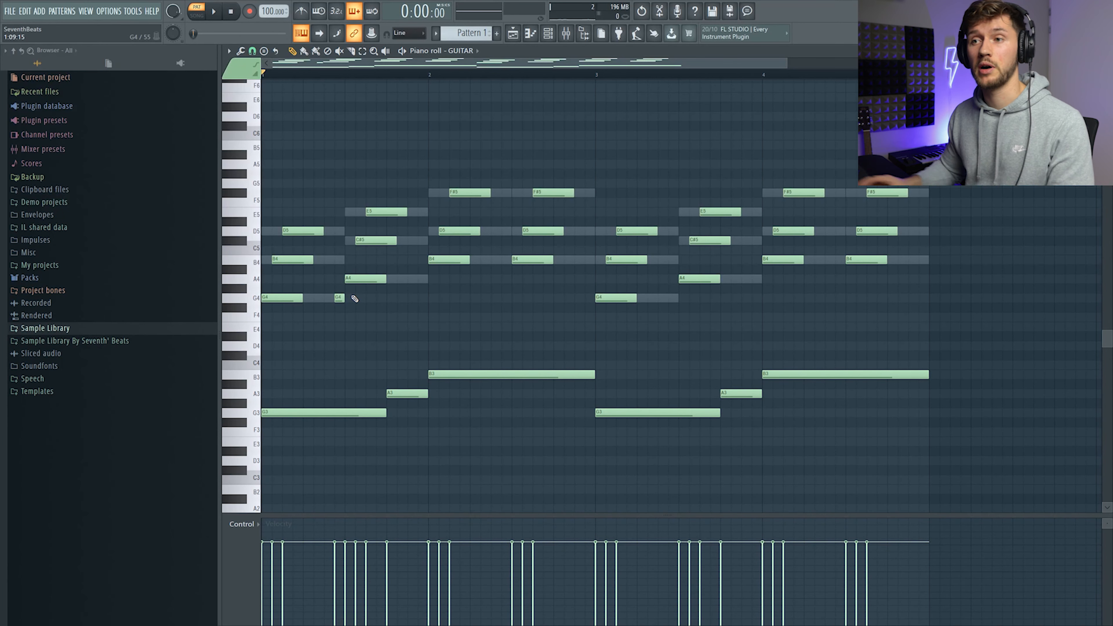
pyautogui.press('space')
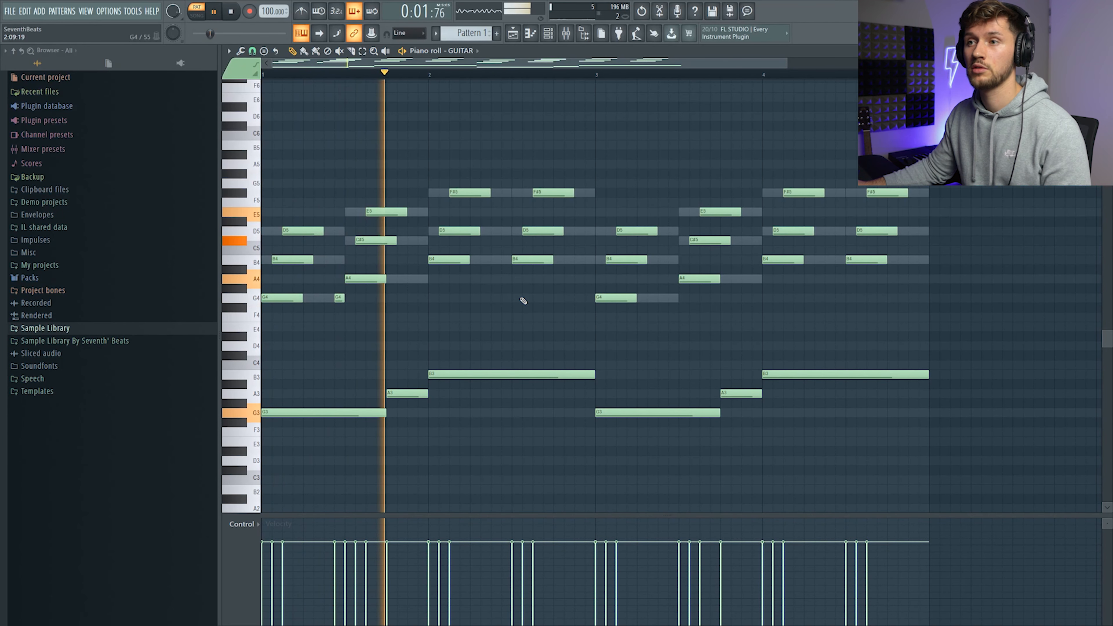
pyautogui.click(508, 259)
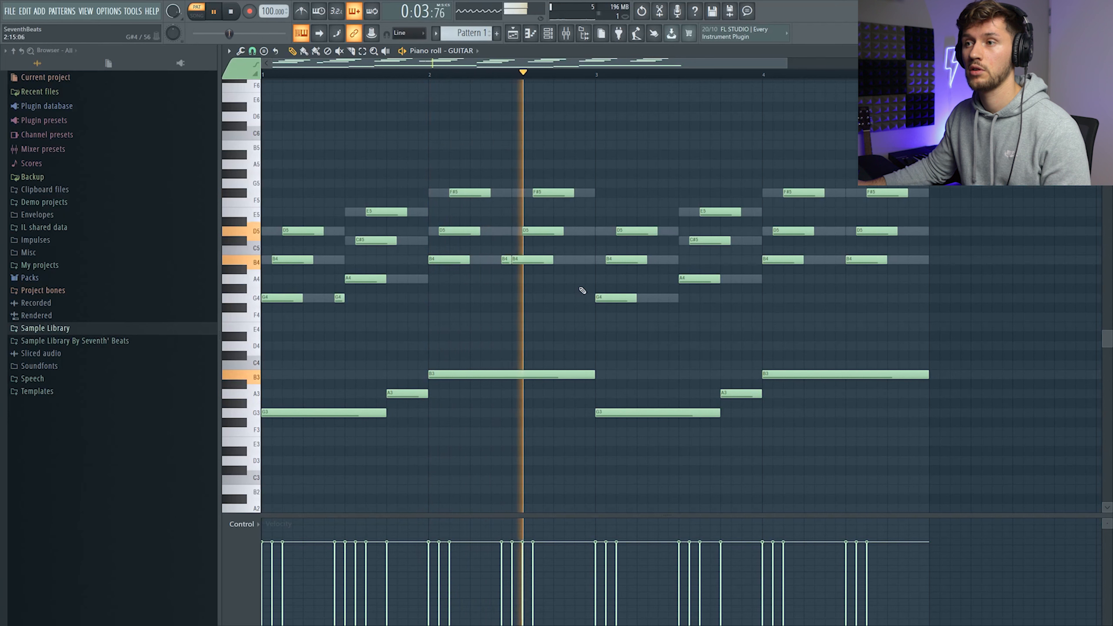
pyautogui.press('space')
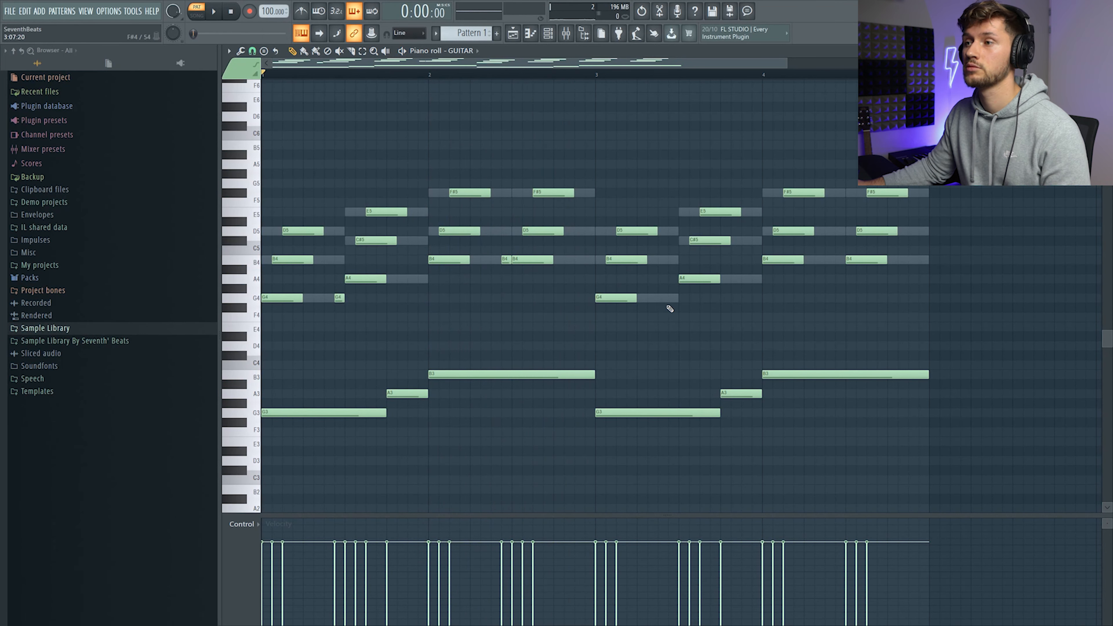
pyautogui.click(834, 260)
pyautogui.press('space')
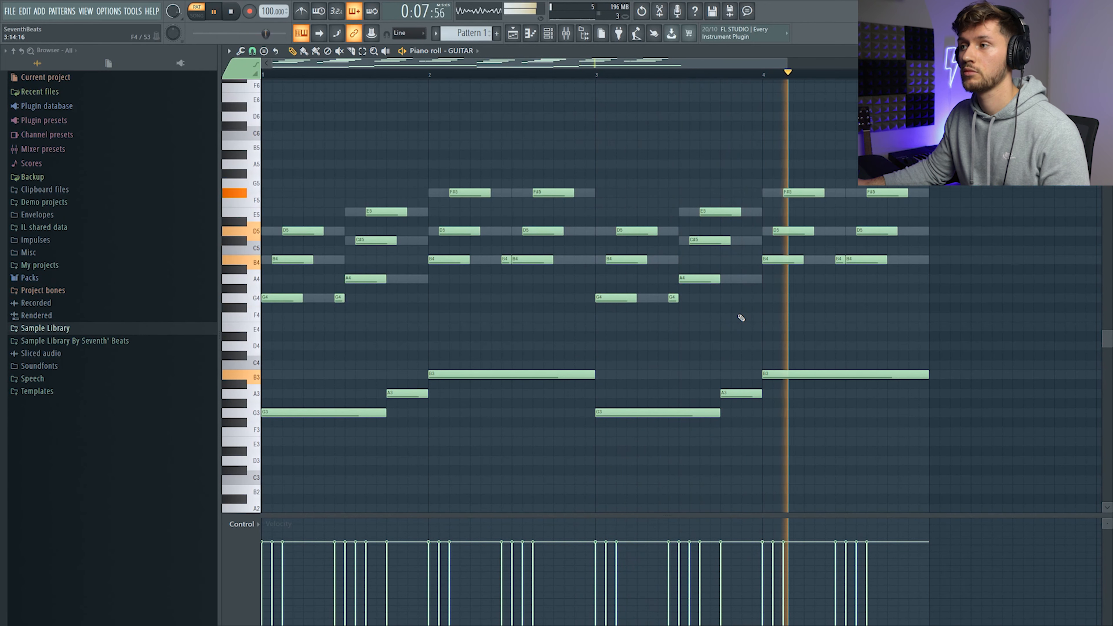
# Finish bar 4 of GUITAR with a two-step B4 followed by a two-step A4, and play back the pattern.
pyautogui.press('space')
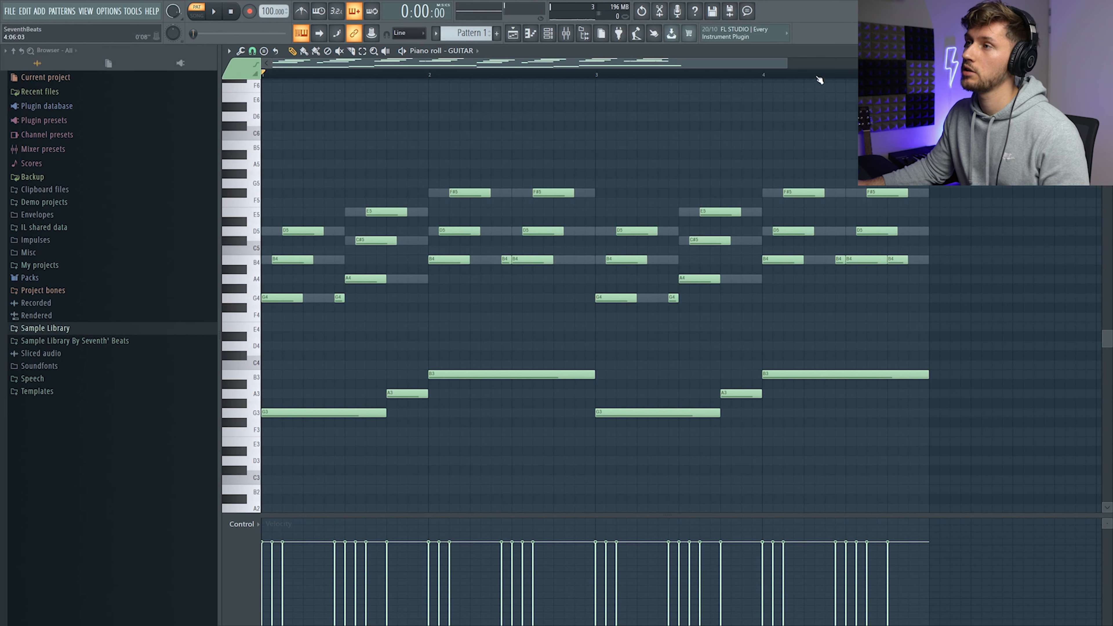
pyautogui.press('space')
pyautogui.click(912, 231)
pyautogui.press('space')
pyautogui.moveTo(912, 278); pyautogui.dragTo(911, 283)
pyautogui.press('space')
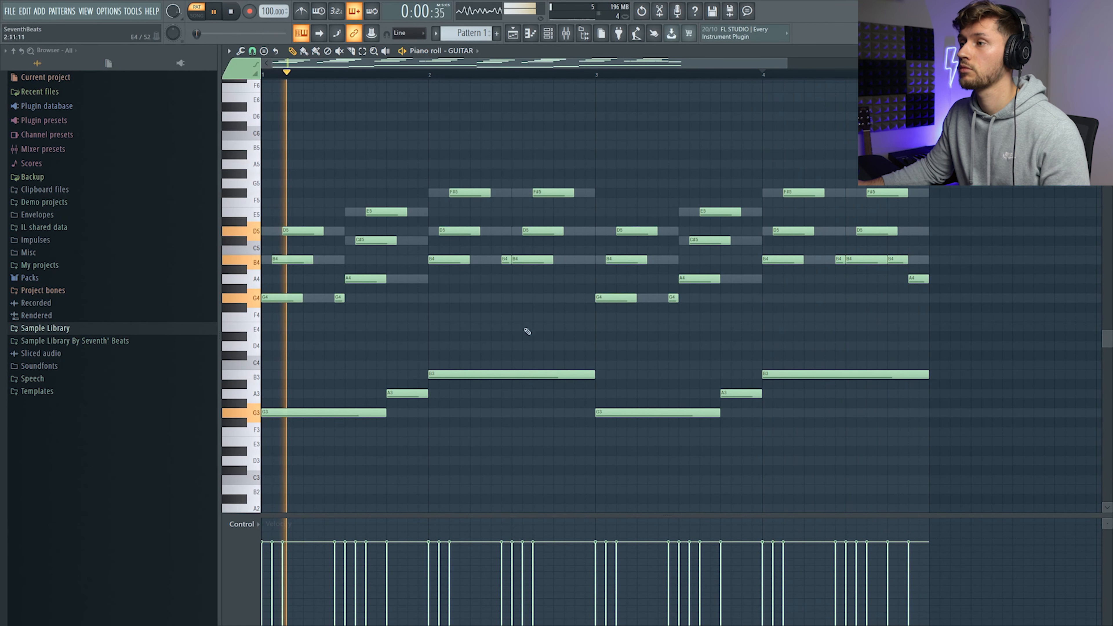
pyautogui.press('space')
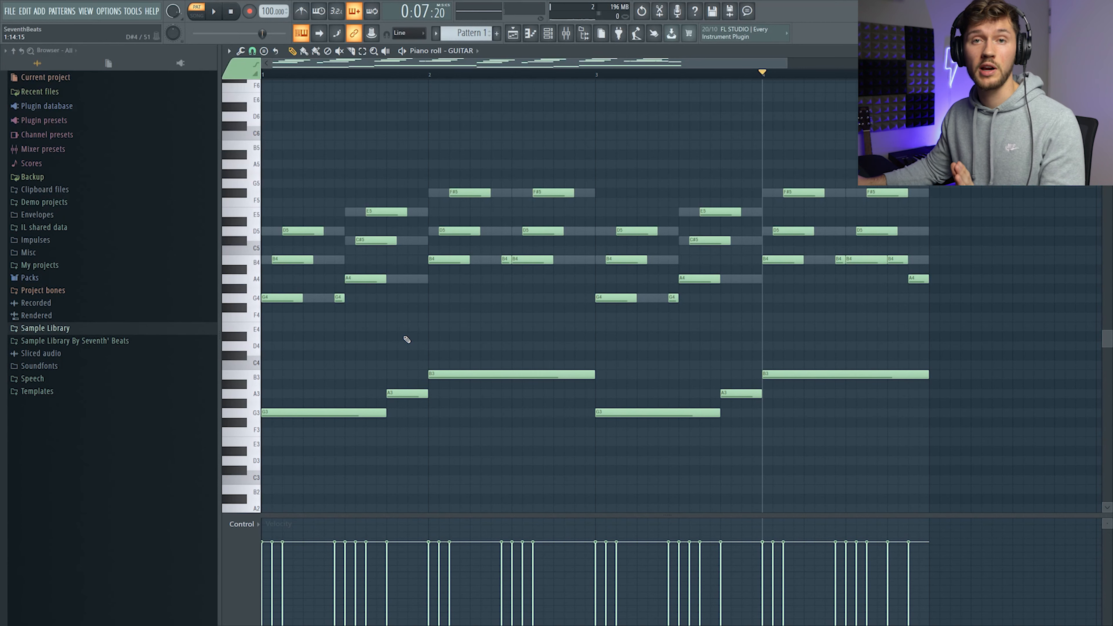
# Play back the guitar pattern with its shortened chords and split bass notes from the start.
pyautogui.click(231, 12)
pyautogui.hotkey('ctrl', 'z')
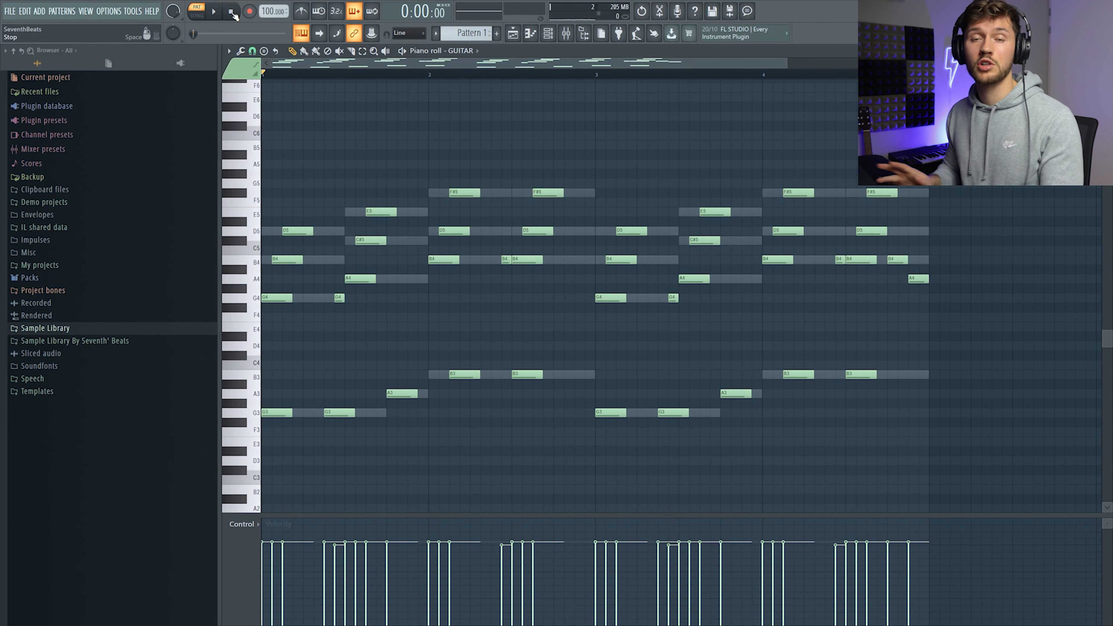
pyautogui.press('space')
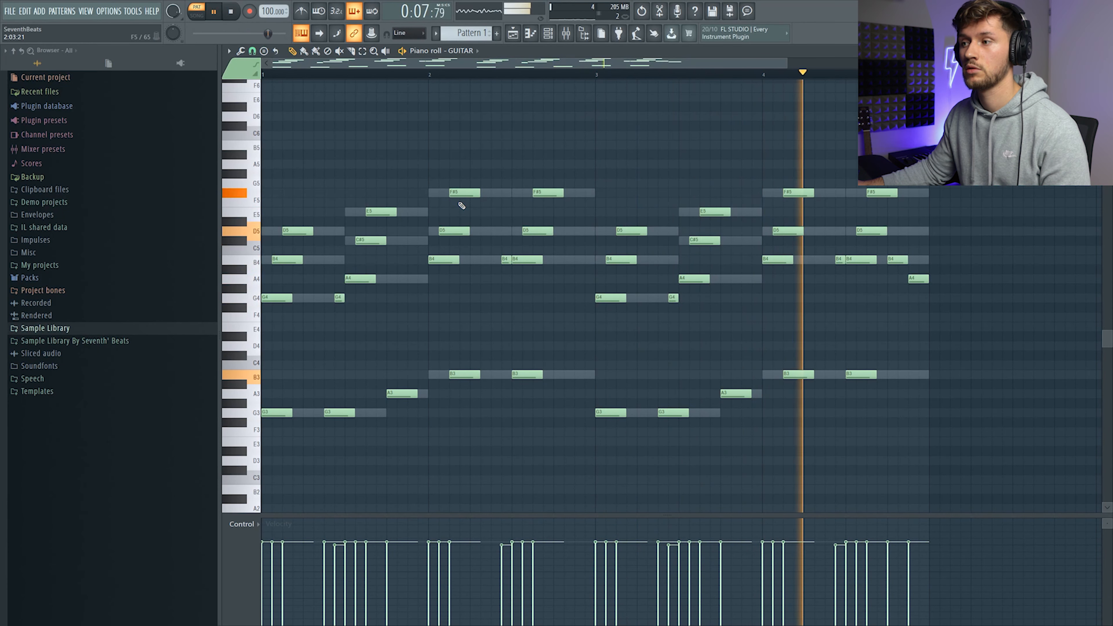
pyautogui.press('space')
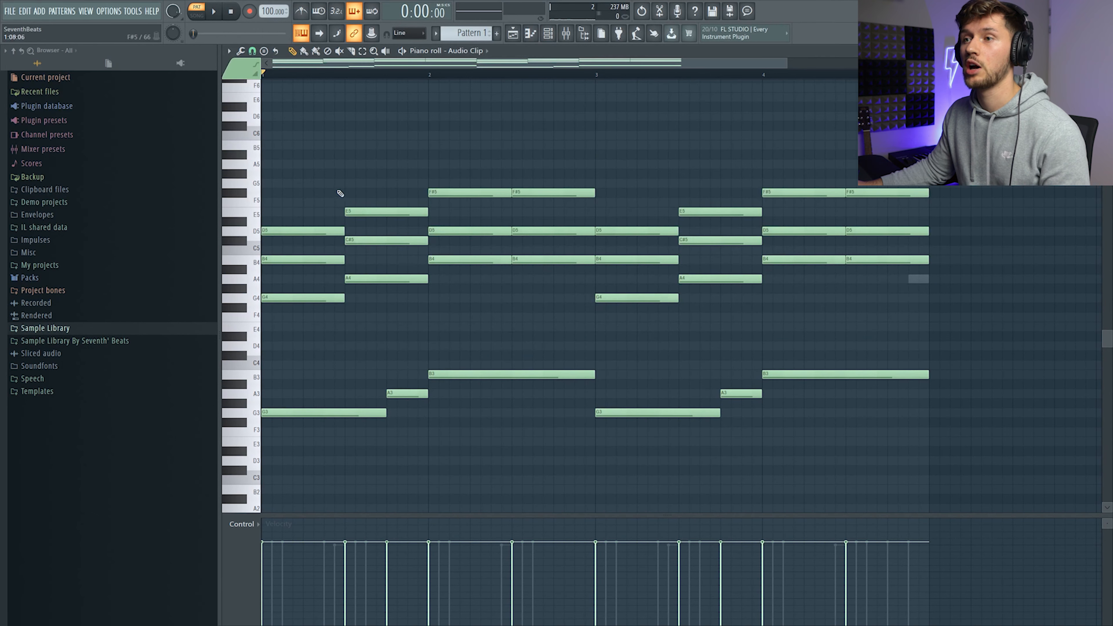
# Copy the upper chords of bars 1 and 2 from the Audio Clip channel into the MARIMBA channel.
pyautogui.moveTo(296, 168); pyautogui.dragTo(555, 331)
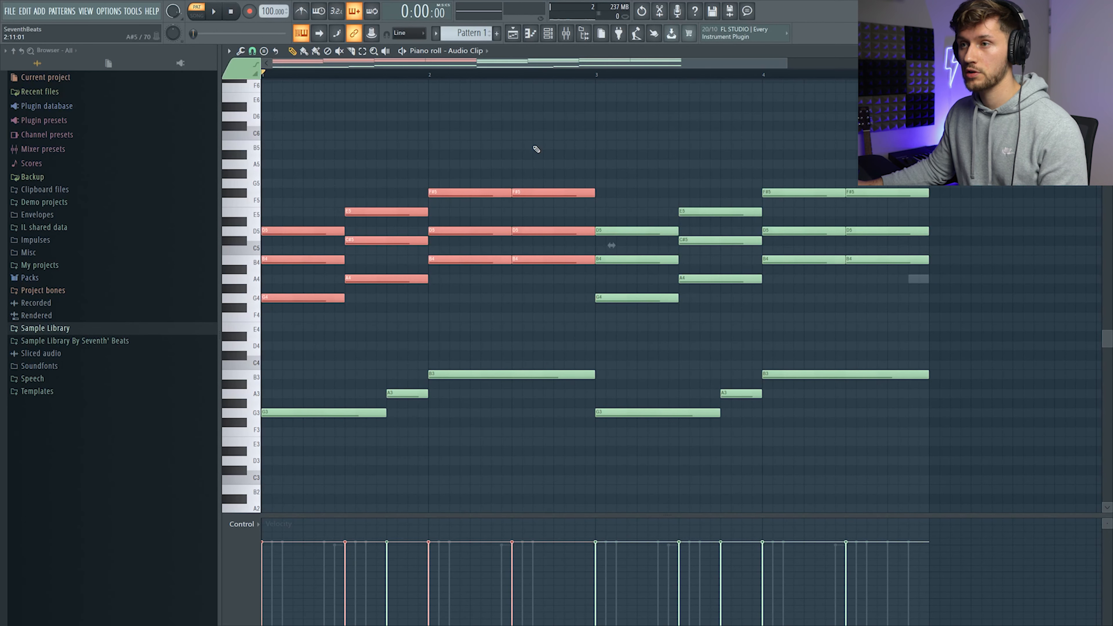
pyautogui.click(548, 34)
pyautogui.click(497, 290)
pyautogui.hotkey('ctrl', 'v')
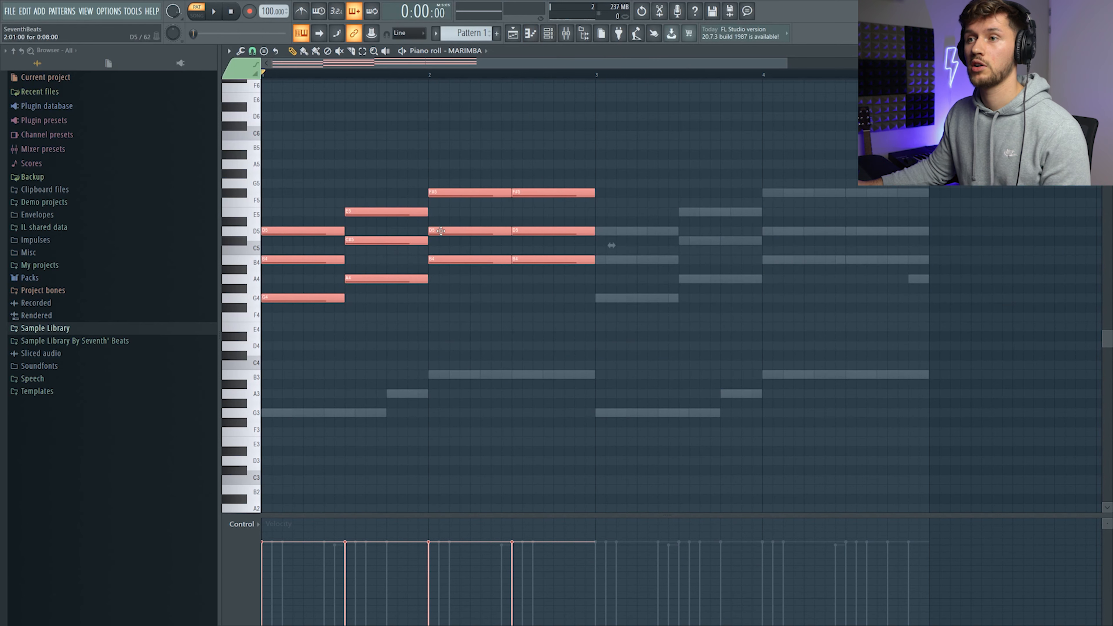
# Shorten all MARIMBA chord notes to two steps, shift them six steps later, and play back the result.
pyautogui.moveTo(595, 193); pyautogui.dragTo(532, 193)
pyautogui.moveTo(269, 234); pyautogui.dragTo(337, 234)
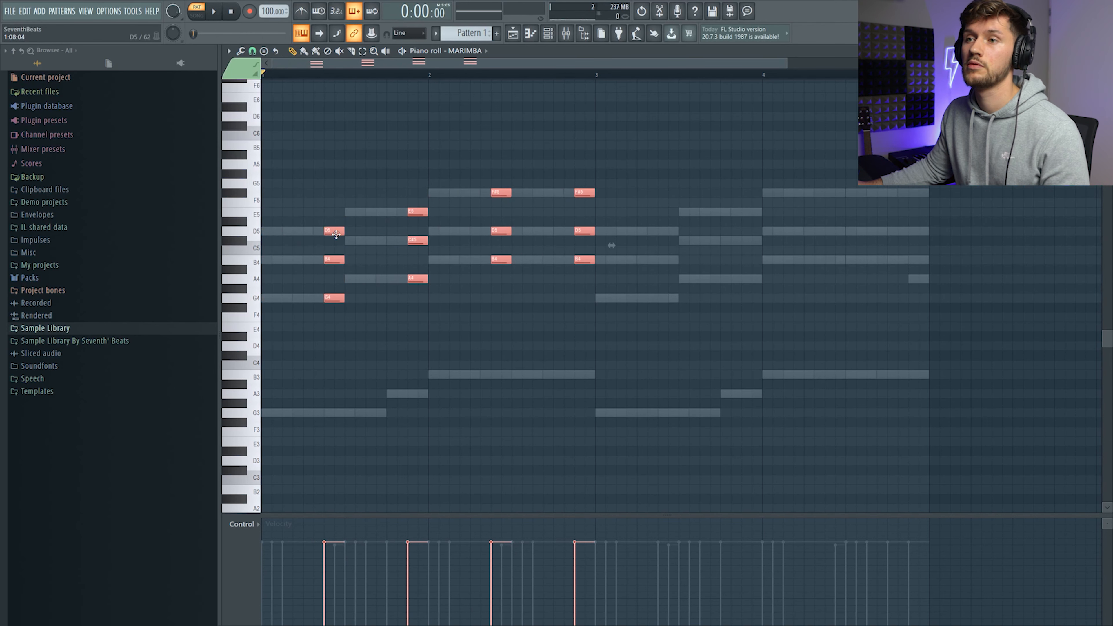
pyautogui.click(439, 182)
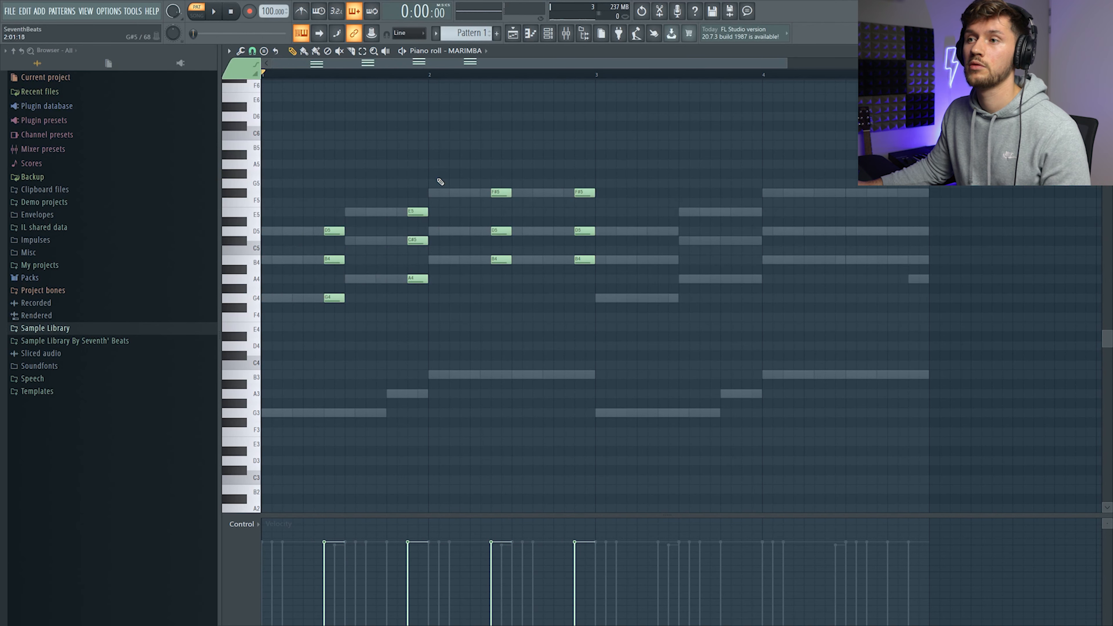
pyautogui.press('space')
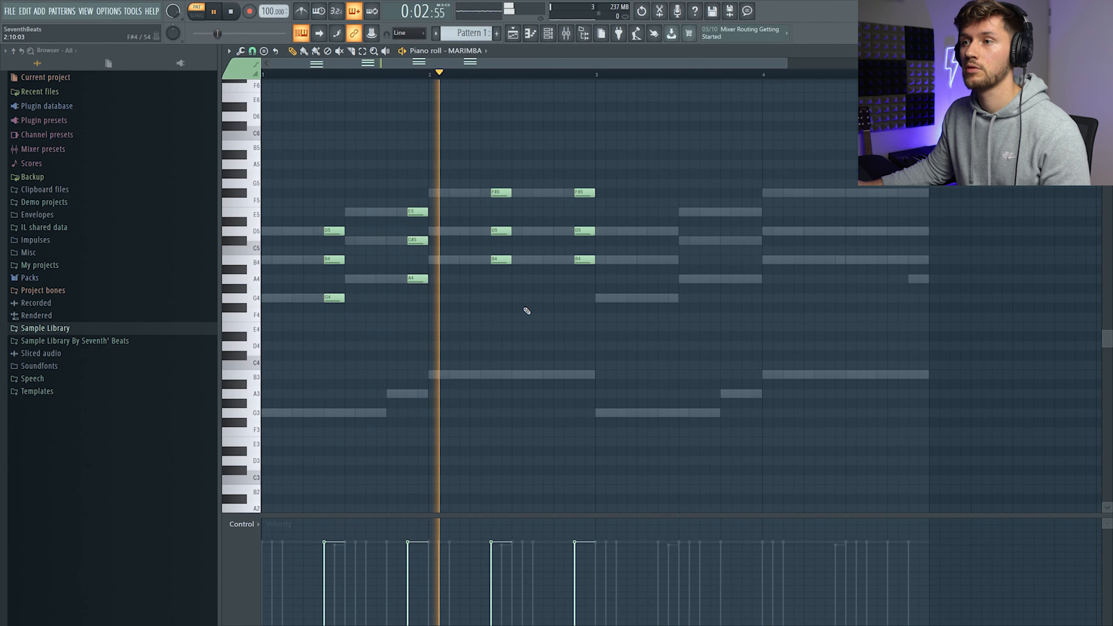
pyautogui.press('space')
# Move the lowest note of each of the four MARIMBA chords three steps earlier and play back the pattern.
pyautogui.moveTo(339, 298); pyautogui.dragTo(307, 296)
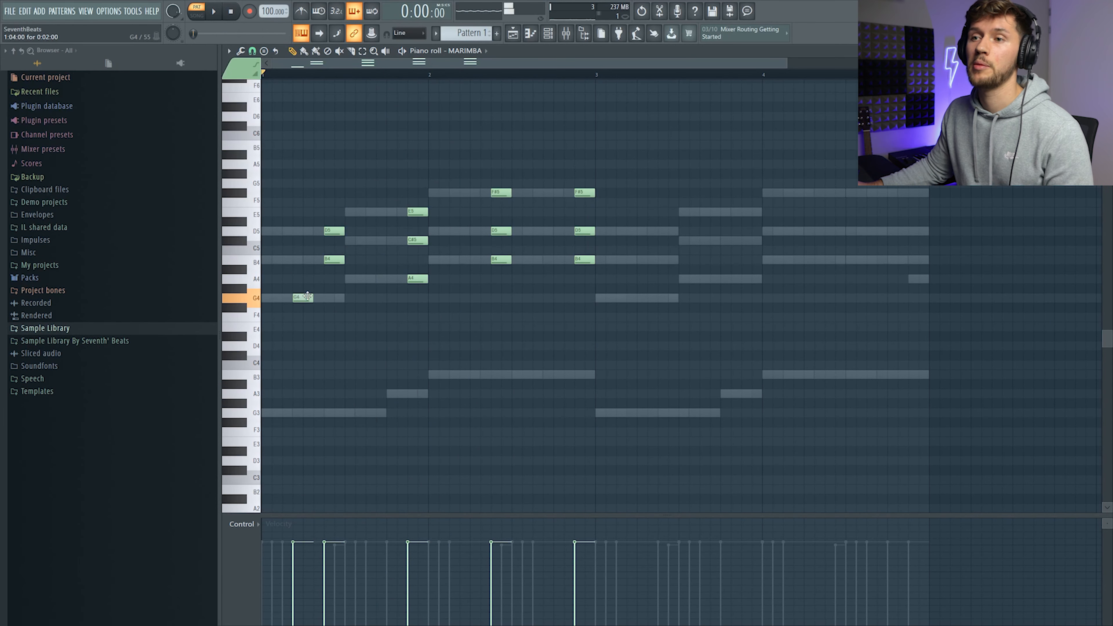
pyautogui.press('space')
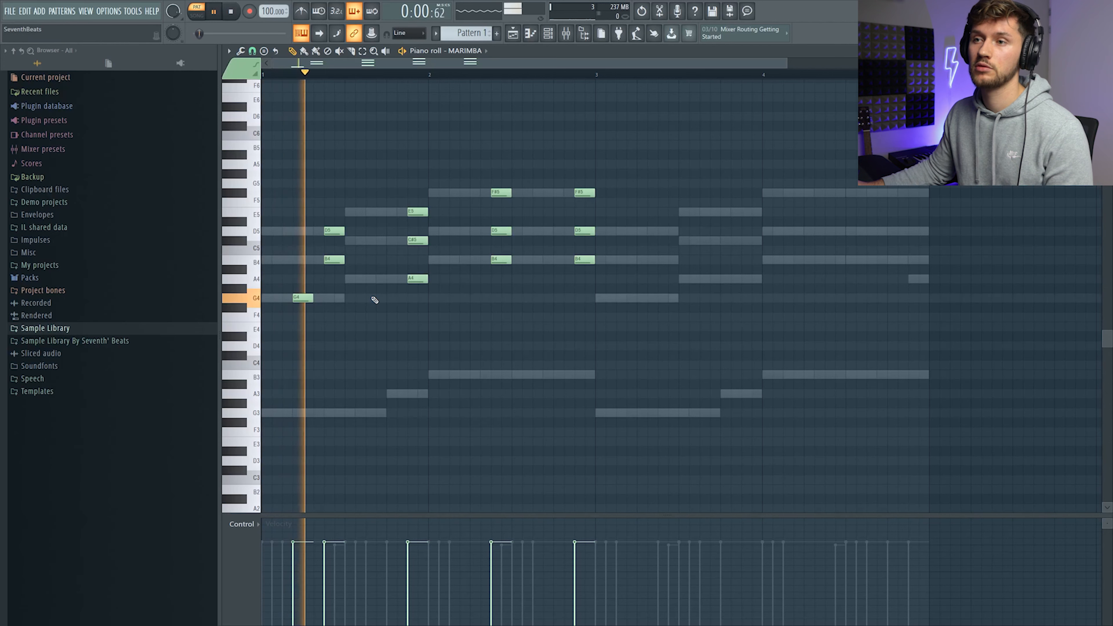
pyautogui.moveTo(415, 279); pyautogui.dragTo(383, 280)
pyautogui.press('space')
pyautogui.moveTo(494, 259); pyautogui.dragTo(462, 259)
pyautogui.moveTo(573, 260); pyautogui.dragTo(541, 260)
pyautogui.press('space')
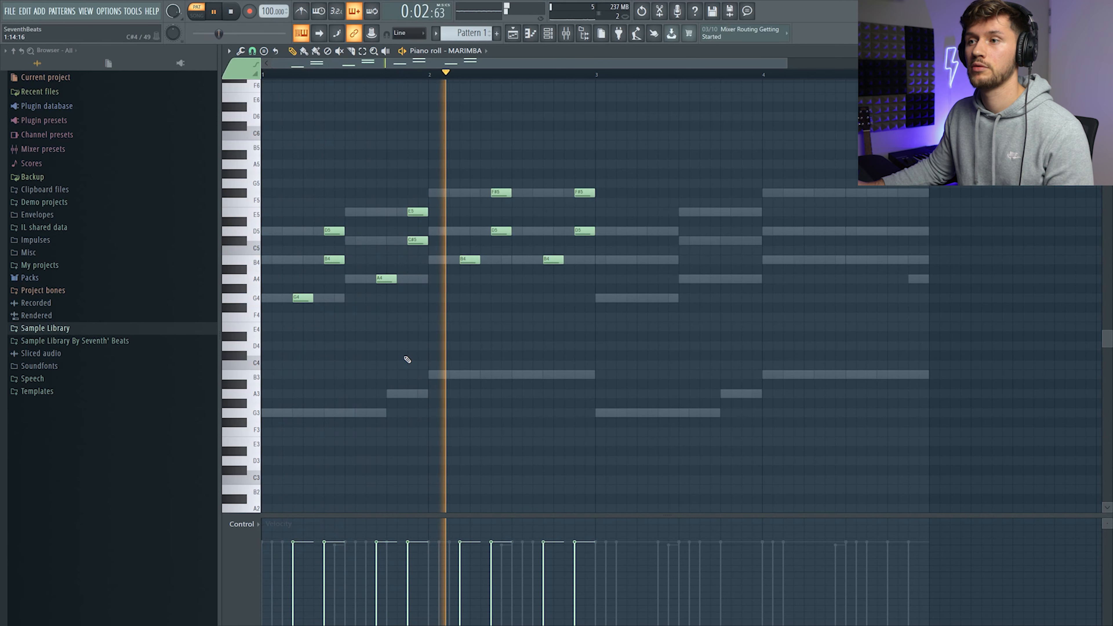
pyautogui.press('space')
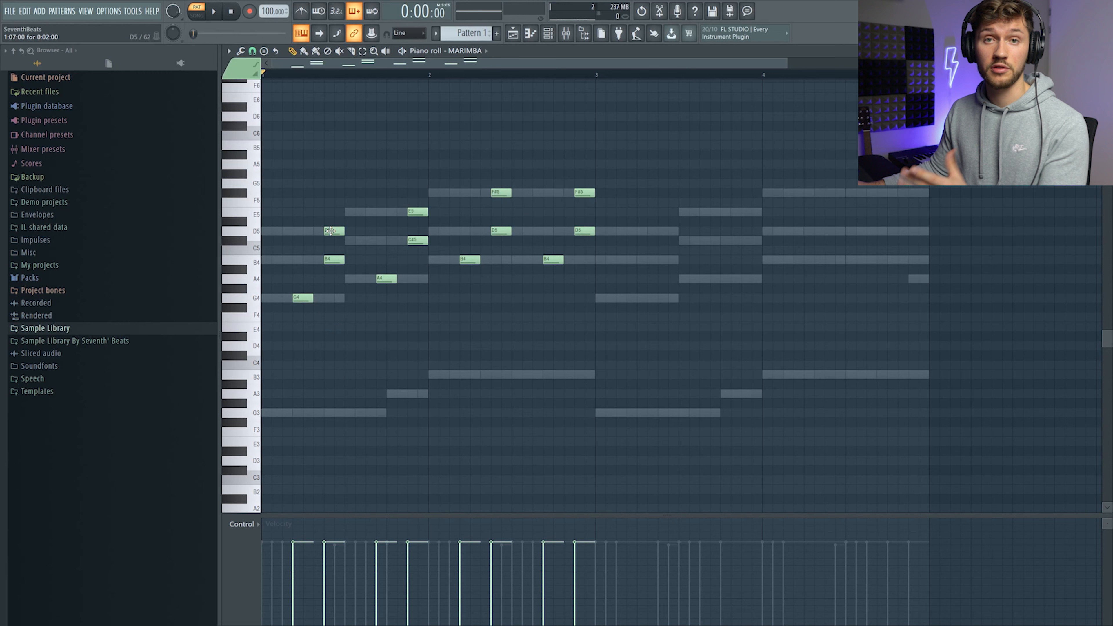
# Add one-step low notes D4, E4, F#4 and F#4 one step before the upper notes of the four MARIMBA chords, and play them back.
pyautogui.click(334, 327)
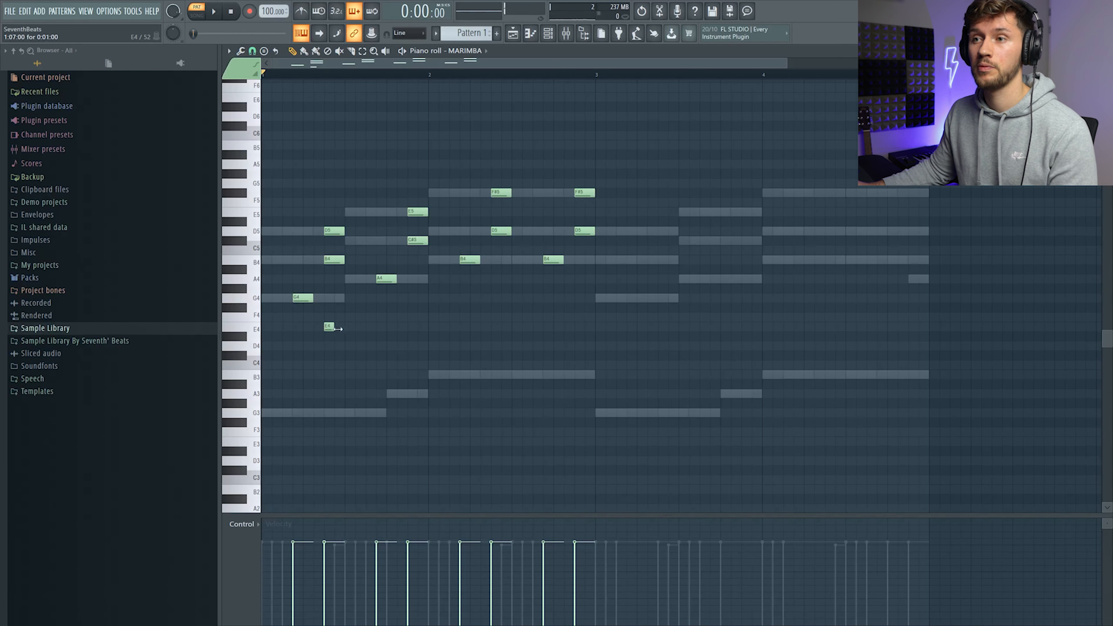
pyautogui.moveTo(329, 326); pyautogui.dragTo(319, 347)
pyautogui.press('space')
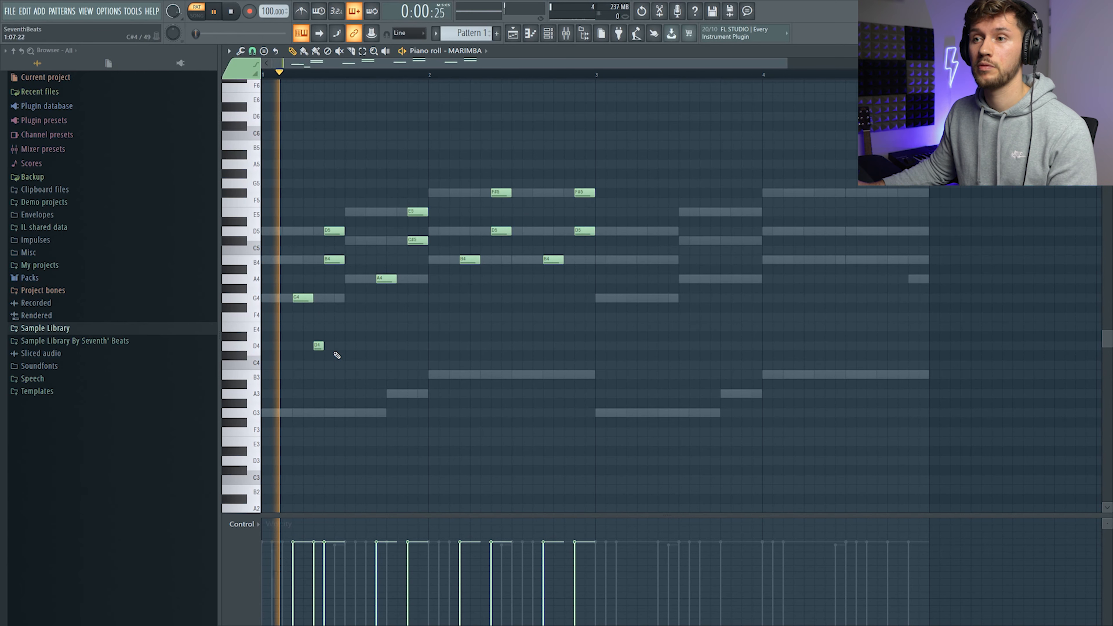
pyautogui.press('space')
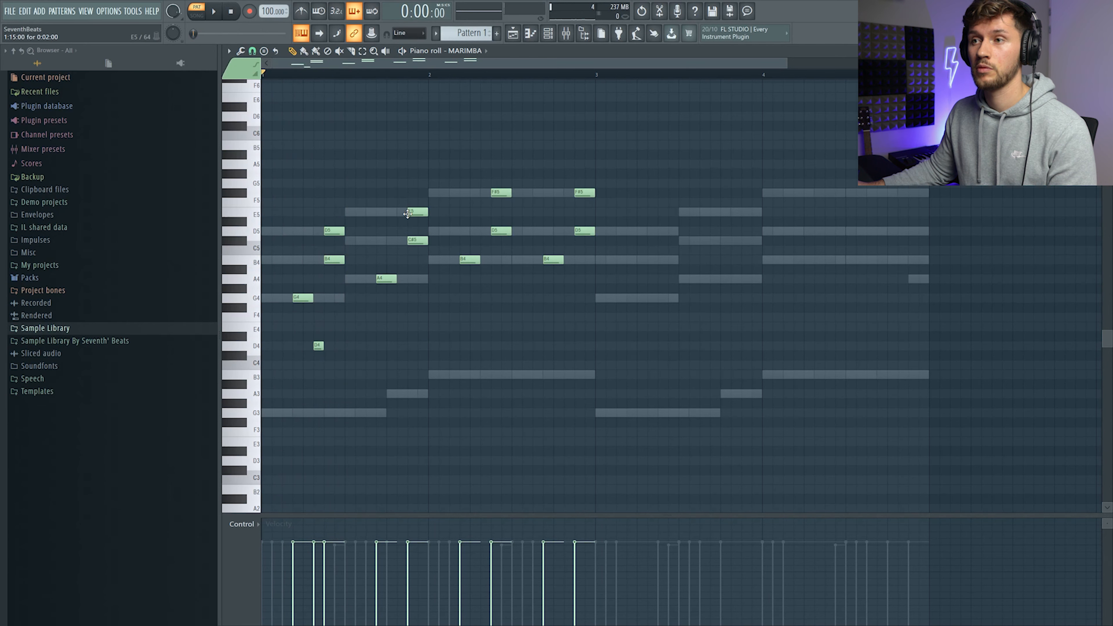
pyautogui.click(399, 327)
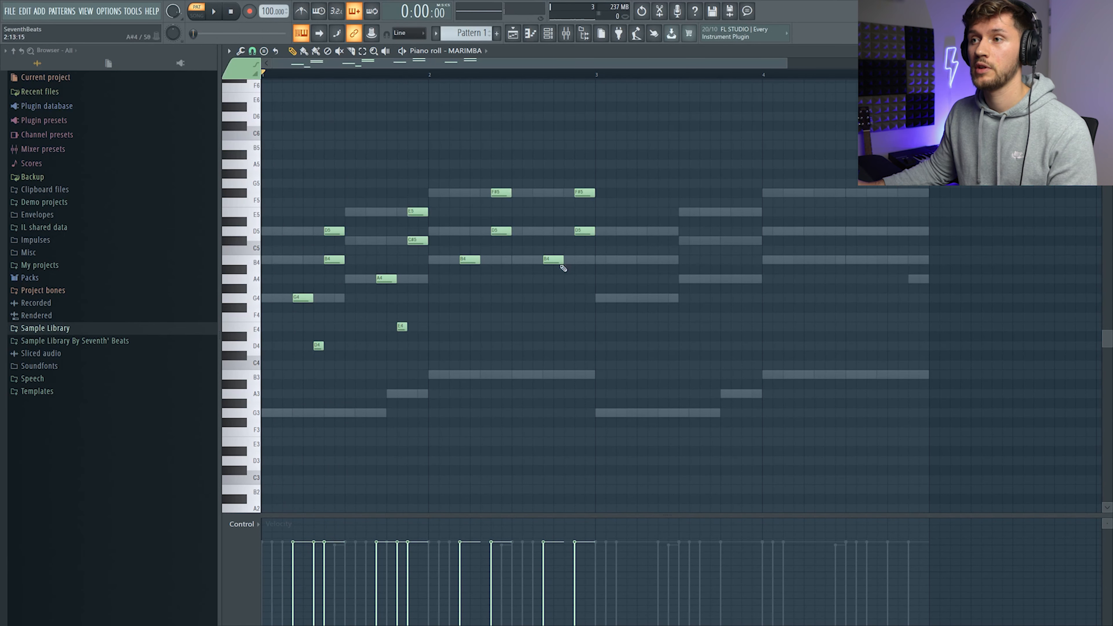
pyautogui.click(483, 298)
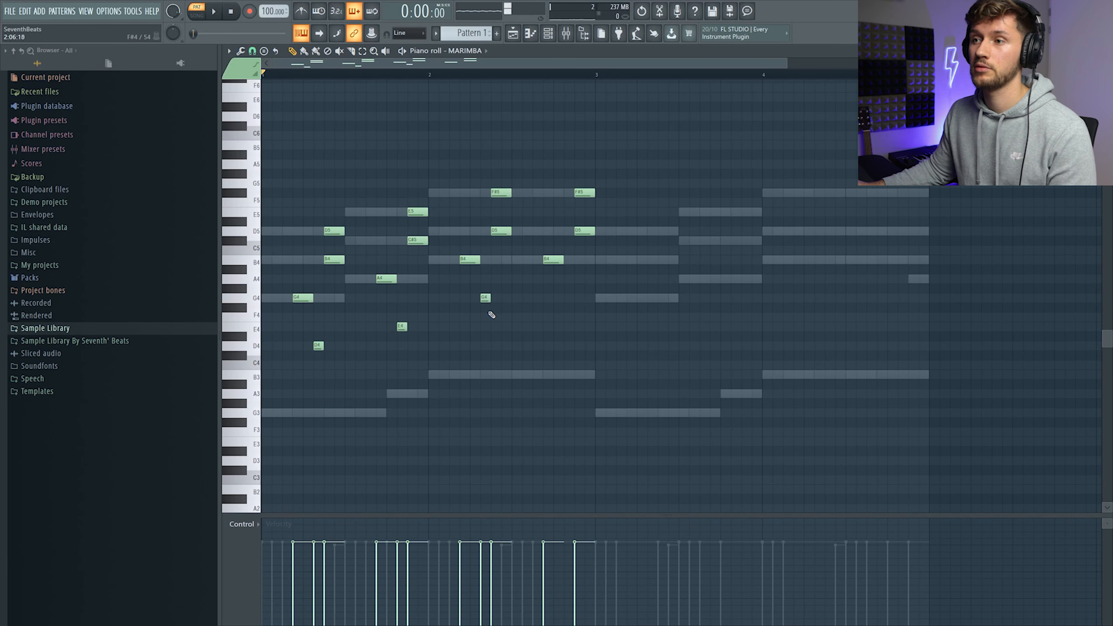
pyautogui.click(565, 307)
pyautogui.press('space')
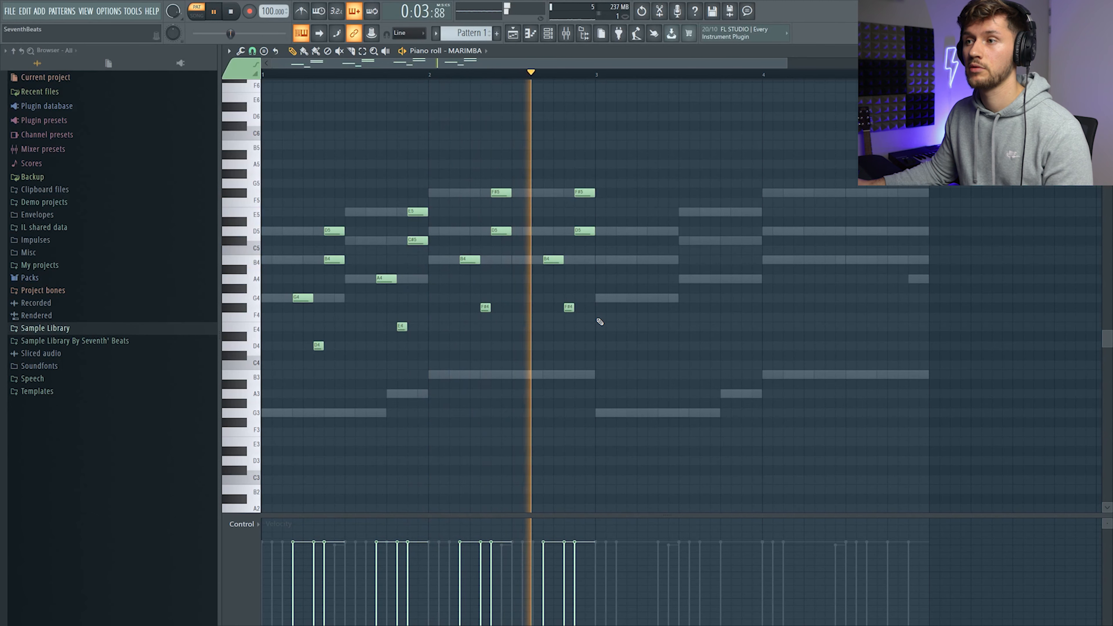
pyautogui.press('space')
# Duplicate the two-bar MARIMBA pattern into bars 3 and 4.
pyautogui.hotkey('ctrl', 'a')
pyautogui.hotkey('ctrl', 'c')
pyautogui.hotkey('ctrl', 'v')
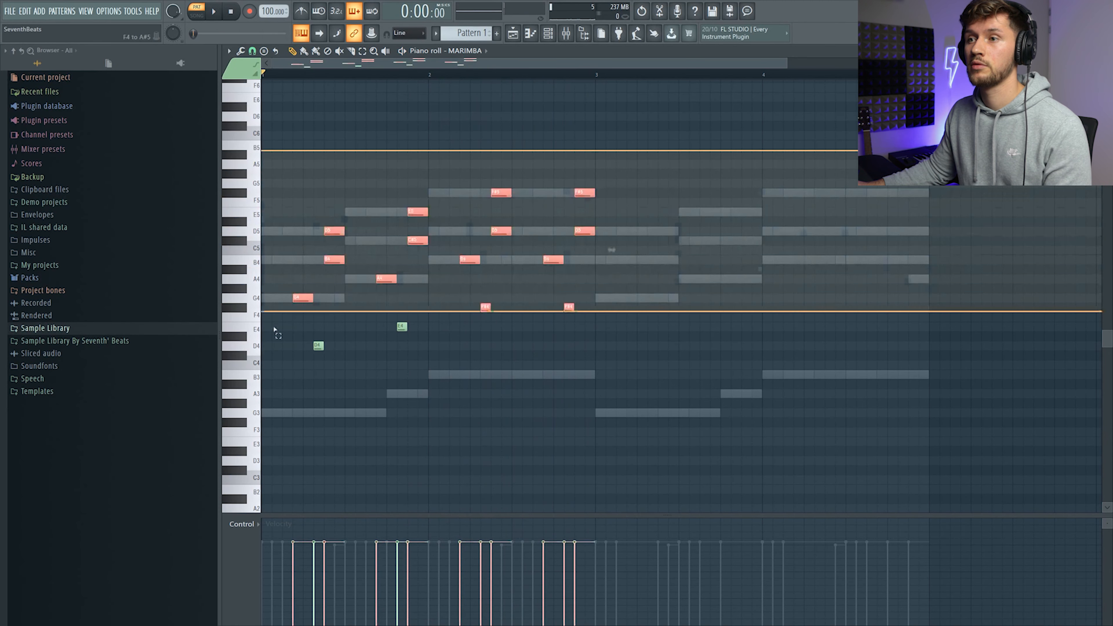
pyautogui.moveTo(303, 300); pyautogui.dragTo(636, 297)
# Unmute GUITAR in the channel rack, set its channel volume to 60%, and play back the channels together.
pyautogui.press('F6')
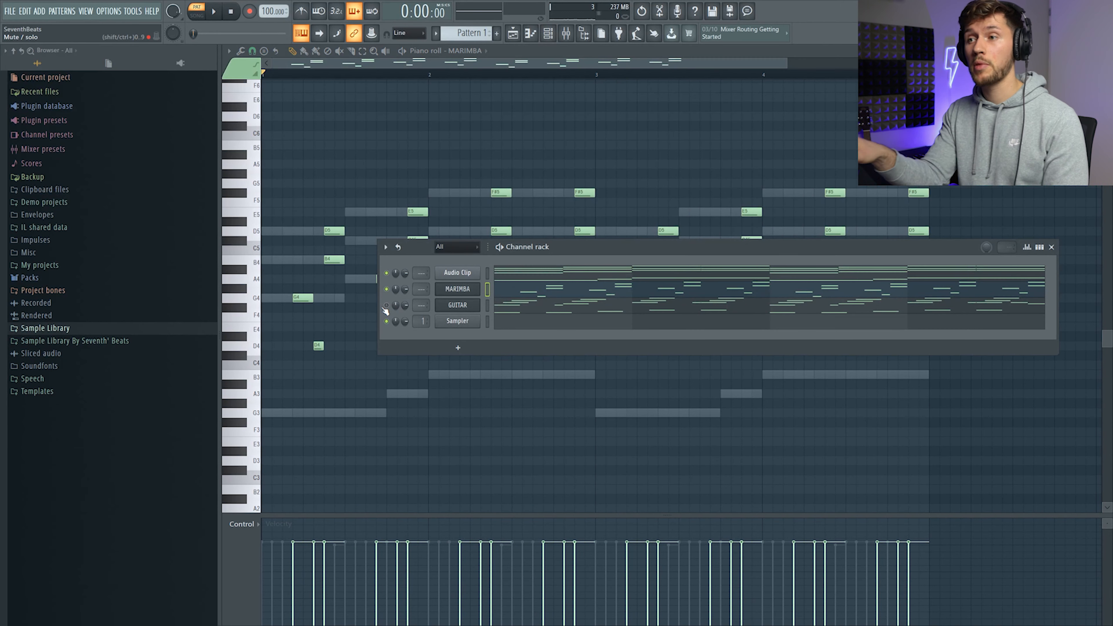
pyautogui.press('space')
pyautogui.moveTo(405, 306); pyautogui.dragTo(404, 309)
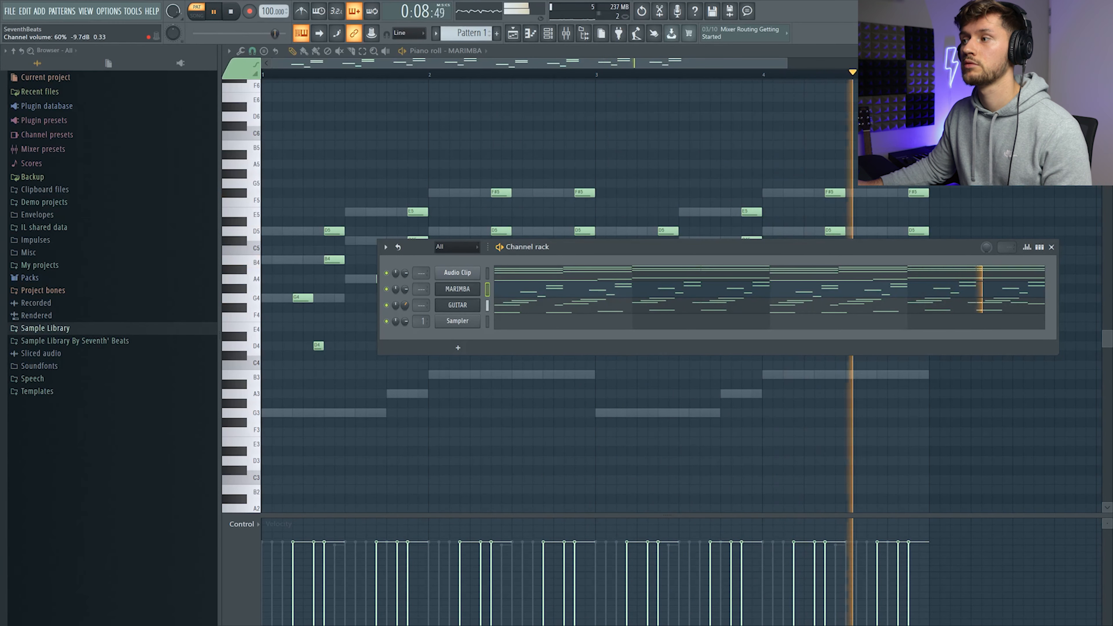
pyautogui.press('space')
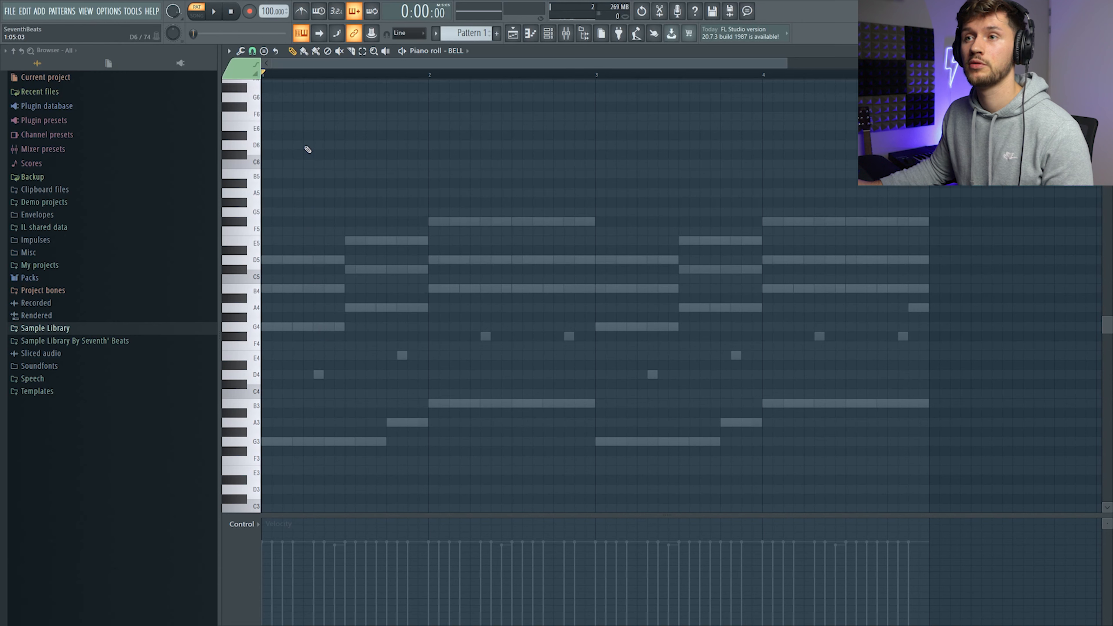
# Add one-step BELL notes E6 on beat 2 and D6 on beat 3 of bar 1, and play them back.
pyautogui.click(307, 126)
pyautogui.moveTo(308, 126); pyautogui.dragTo(310, 155)
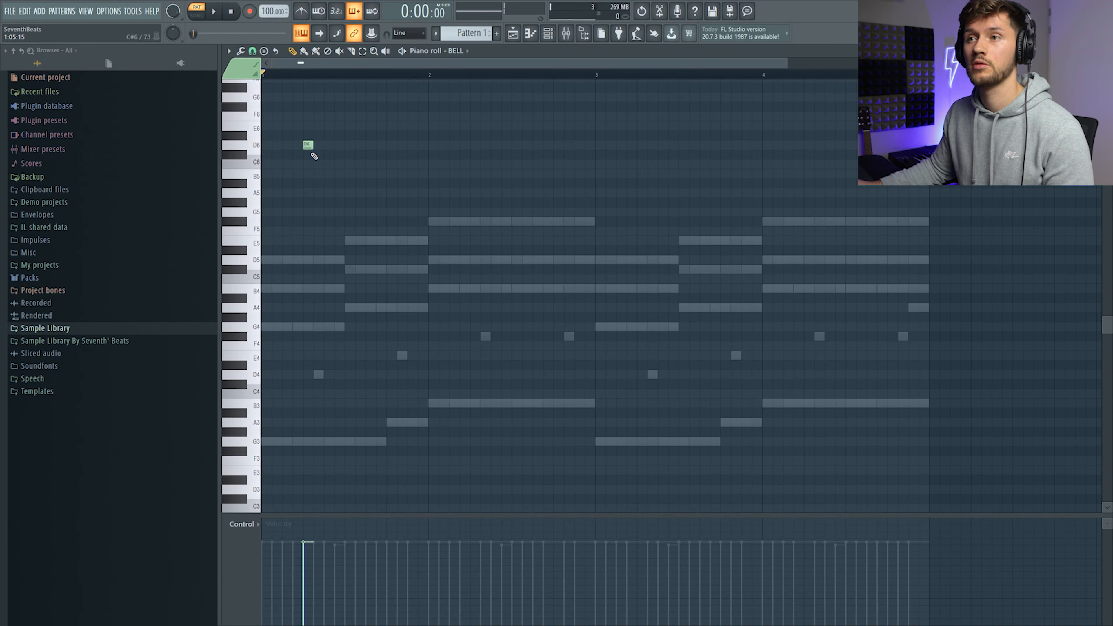
pyautogui.press('space')
pyautogui.click(350, 146)
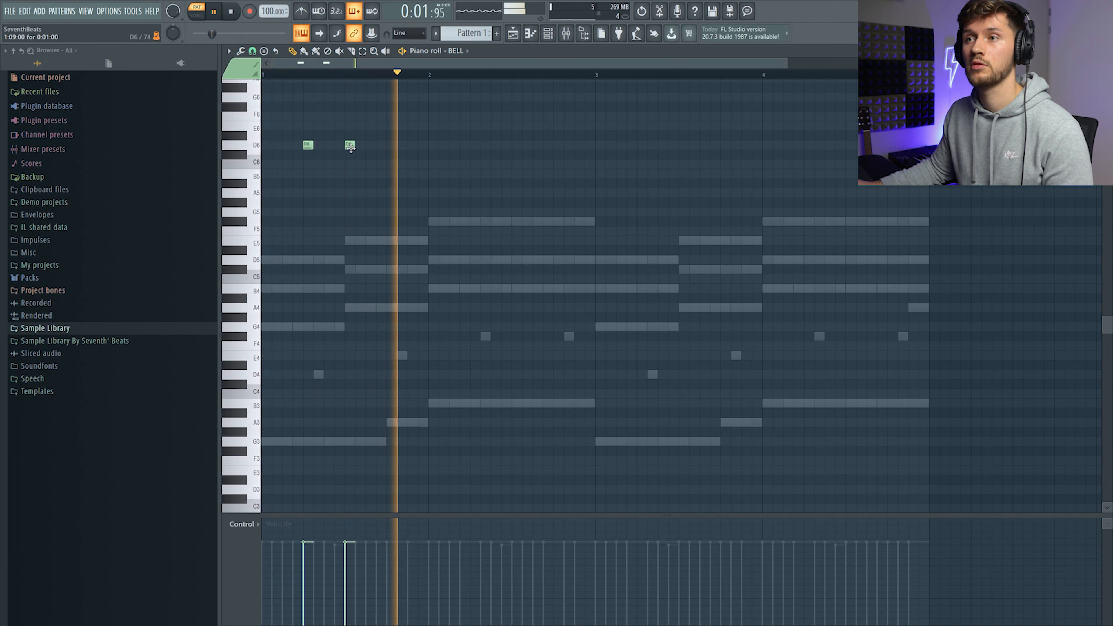
pyautogui.press('space')
pyautogui.moveTo(308, 145); pyautogui.dragTo(309, 128)
pyautogui.press('space')
pyautogui.scroll(1, 361, 152)
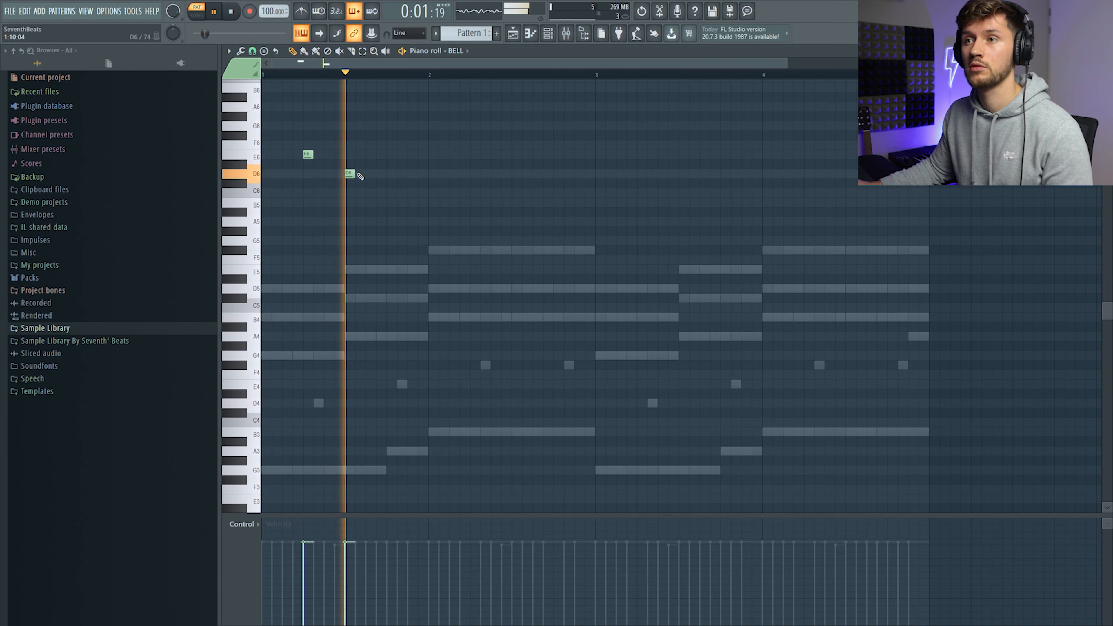
pyautogui.press('space')
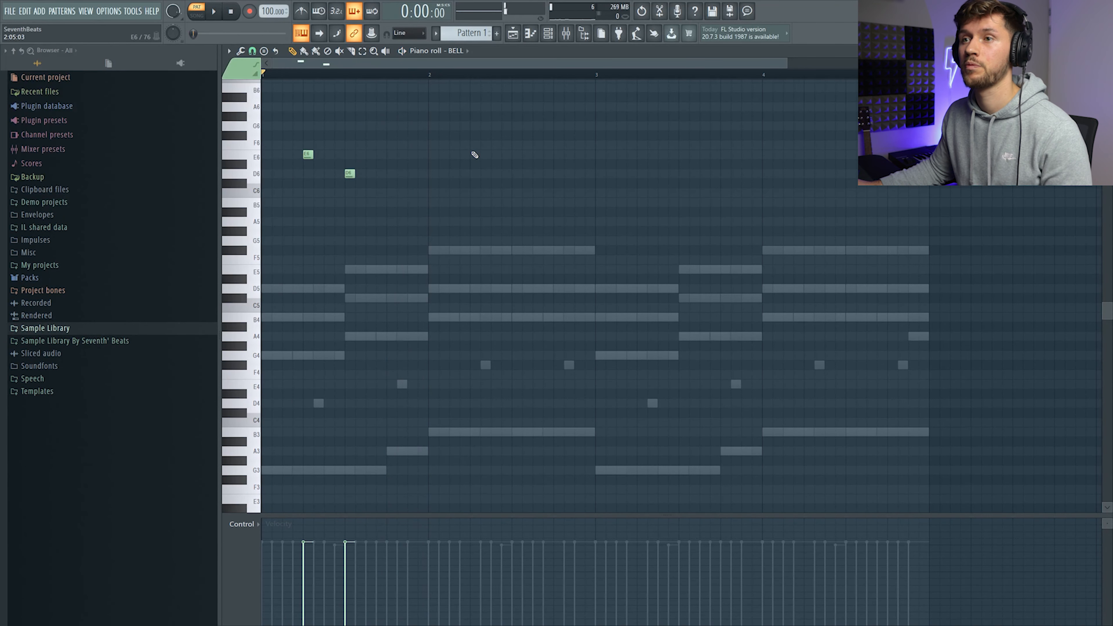
# Add BELL notes E6 and D#6 on beats 2 and 3 of bar 2, and duplicate all four notes one step later and two semitones higher.
pyautogui.click(473, 156)
pyautogui.click(515, 165)
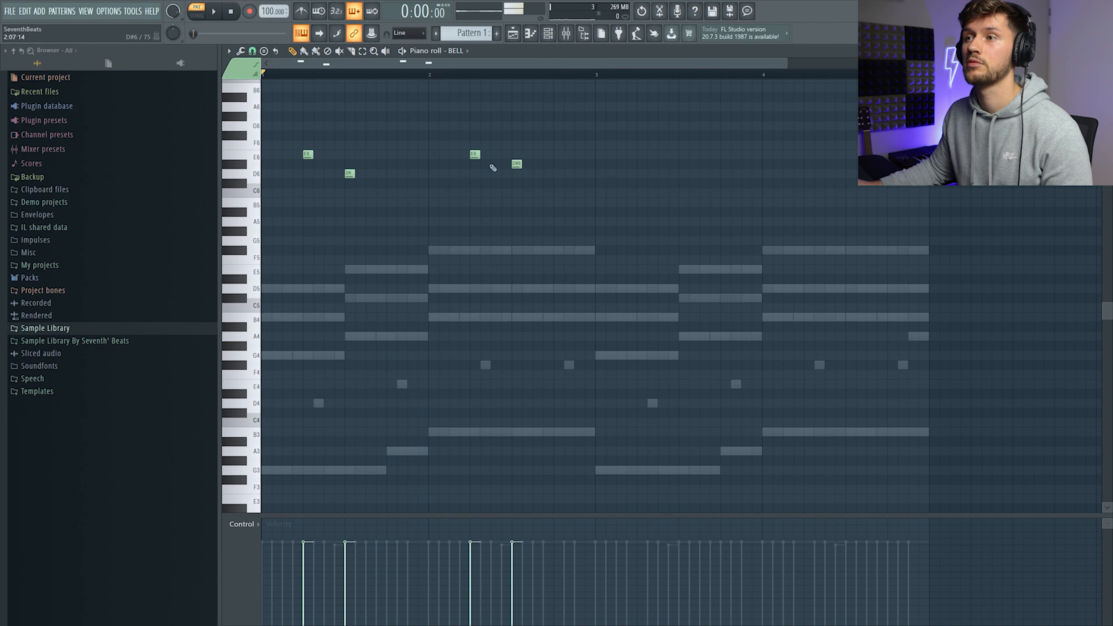
pyautogui.moveTo(264, 128); pyautogui.dragTo(265, 203)
pyautogui.hotkey('ctrl', 'b')
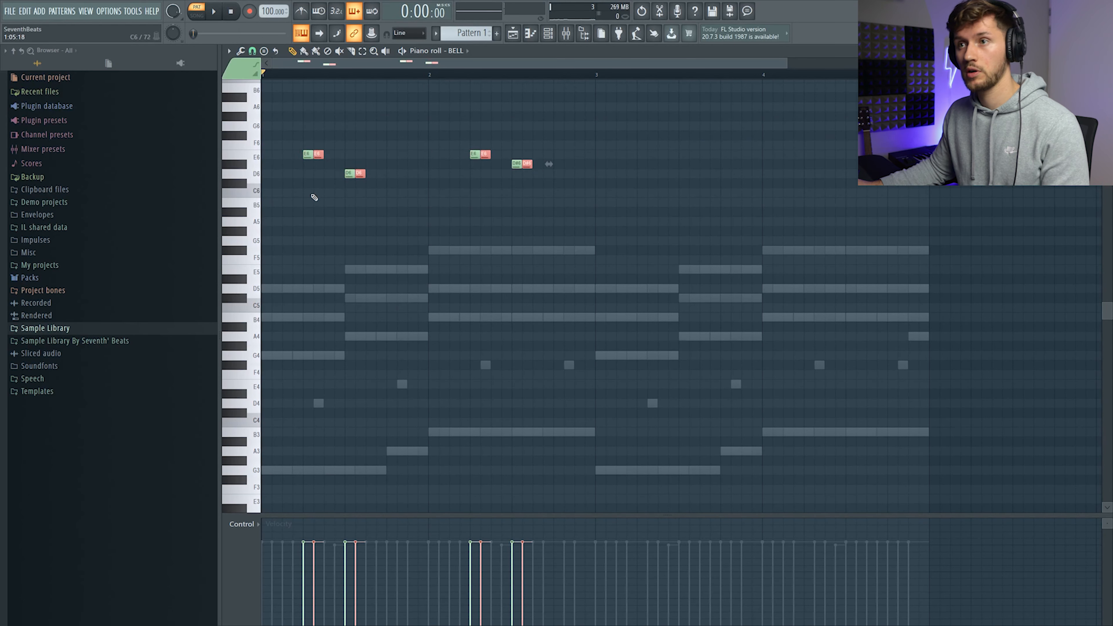
pyautogui.moveTo(317, 156); pyautogui.dragTo(318, 133)
pyautogui.press('space')
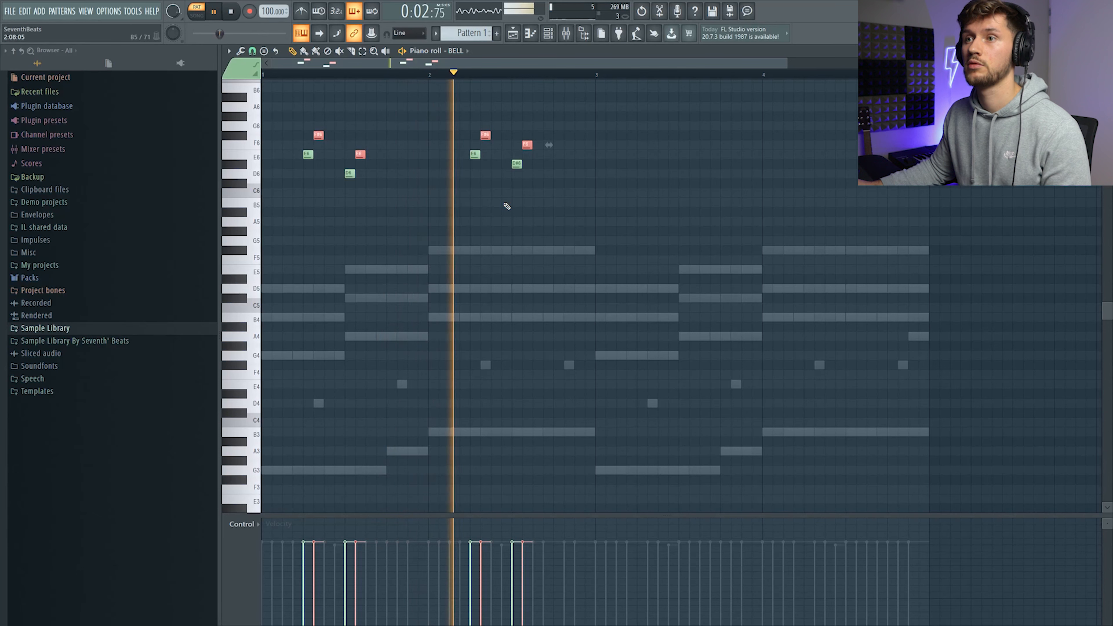
pyautogui.press('space')
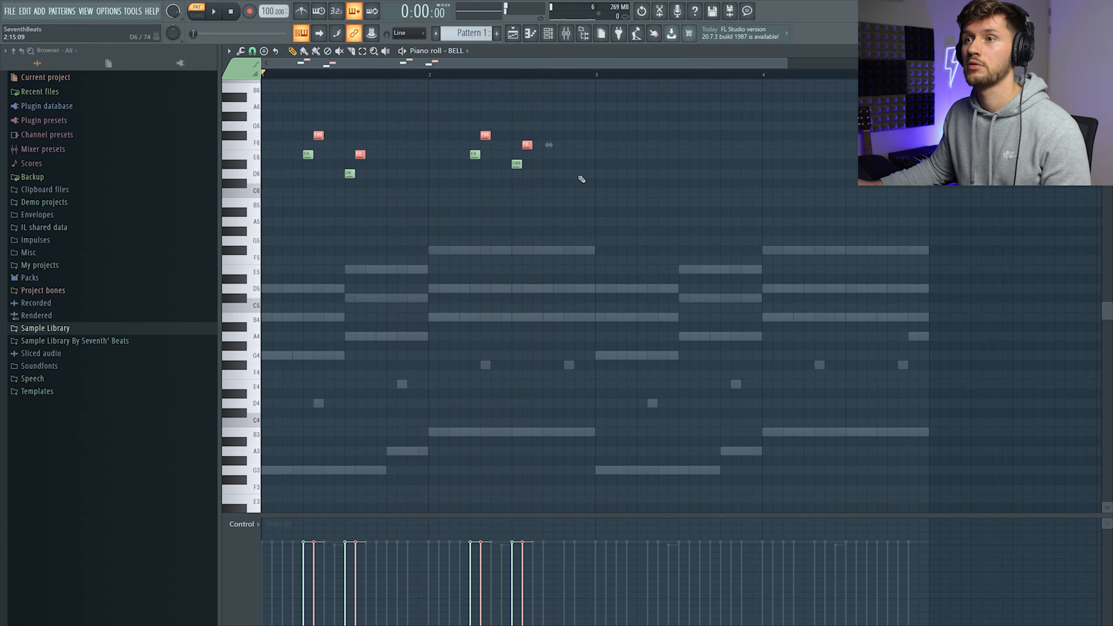
# Lower the pair of BELL notes starting on beat 3 of bar 2 to D6 and E6.
pyautogui.click(559, 174)
pyautogui.rightClick(558, 174)
pyautogui.click(517, 164)
pyautogui.moveTo(517, 165); pyautogui.dragTo(517, 175)
pyautogui.click(525, 154)
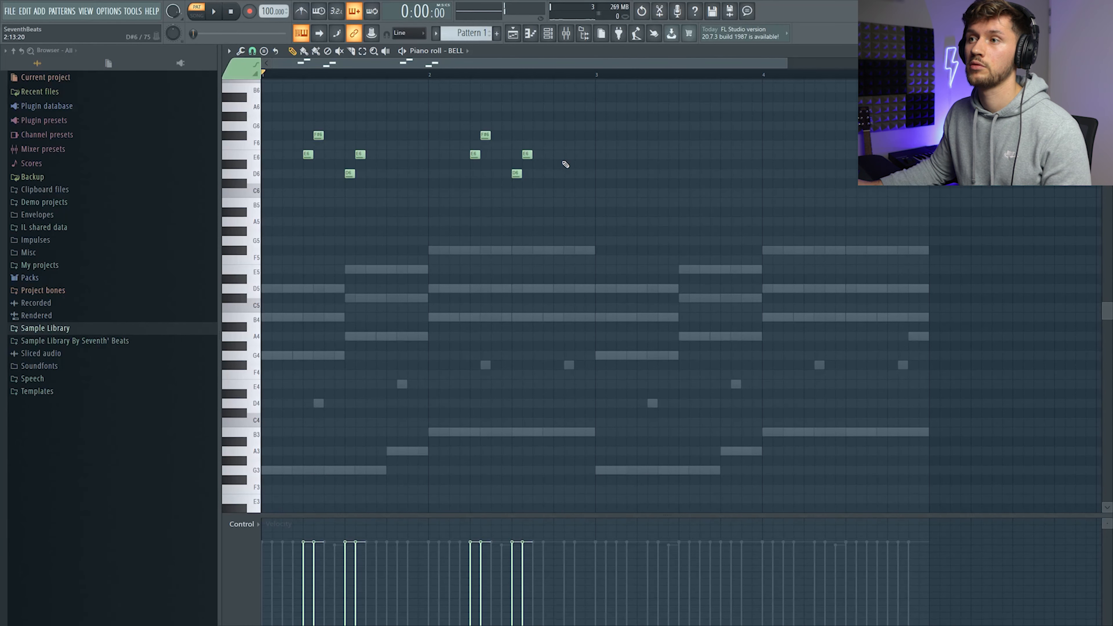
# Play back the BELL part and duplicate its two-bar pattern into bars 3 and 4.
pyautogui.press('space')
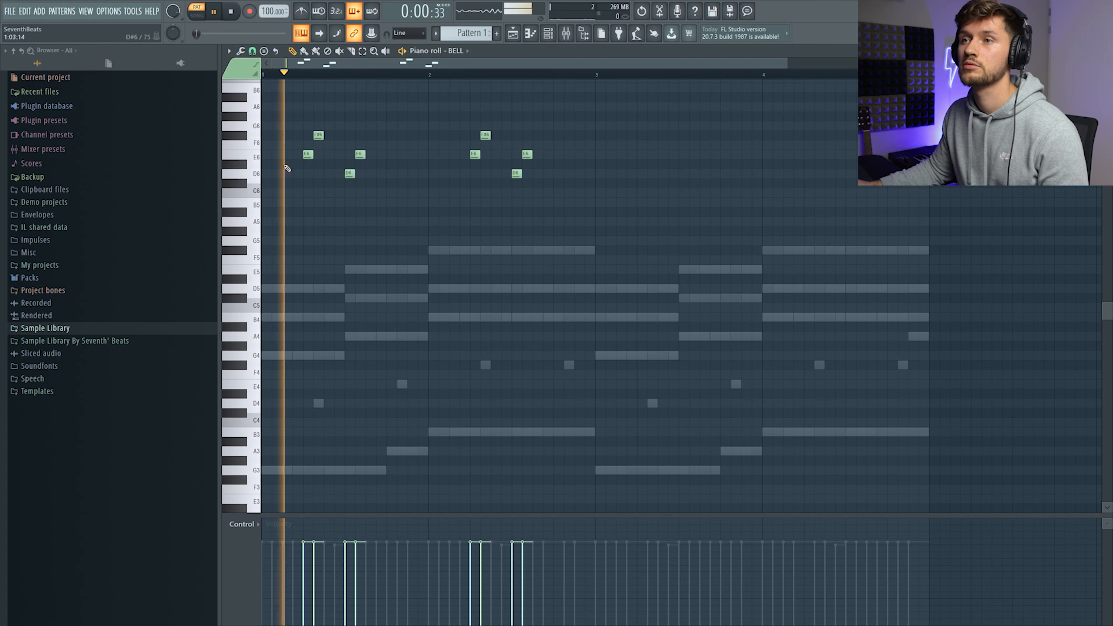
pyautogui.hotkey('ctrl', 'a')
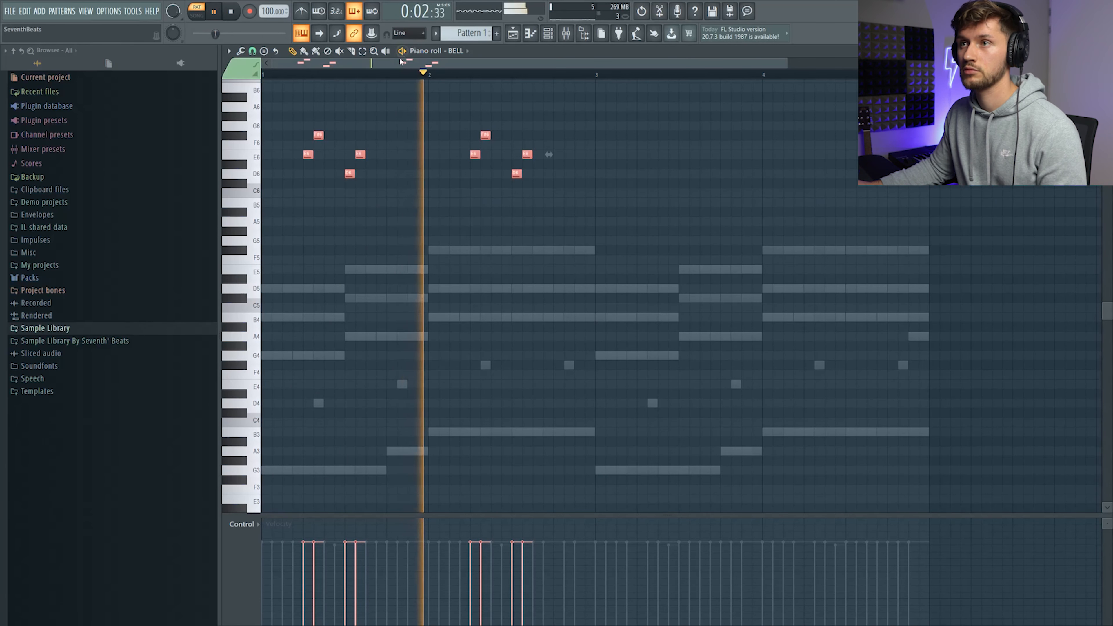
pyautogui.hotkey('ctrl', 'b')
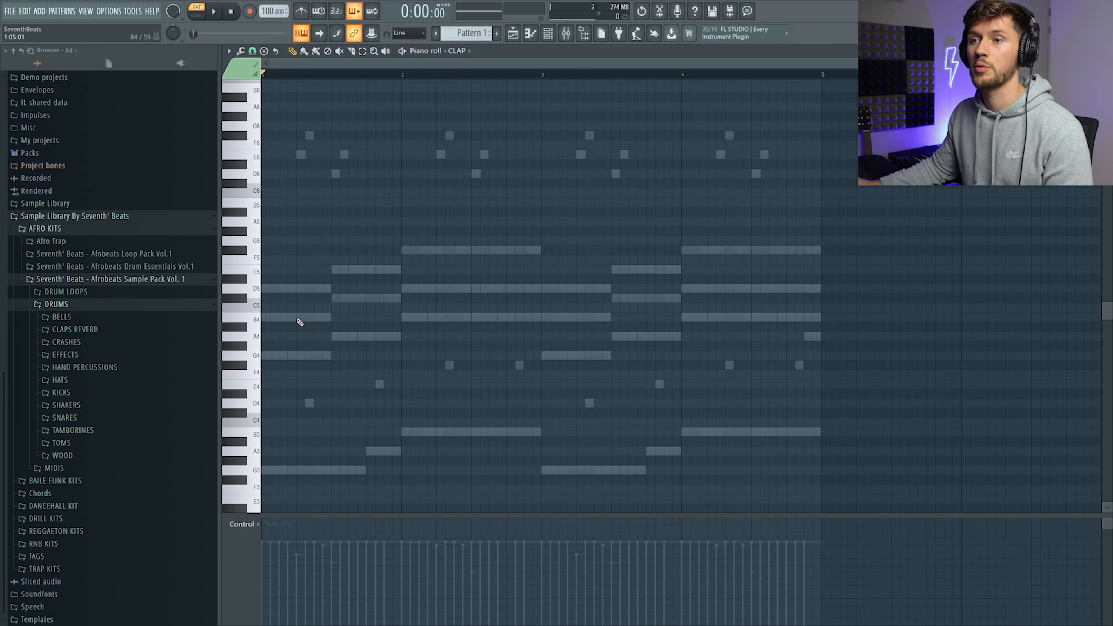
# Place two-step C5 CLAP hits on steps 4 and 13 of bars 1 and 2.
pyautogui.click(290, 308)
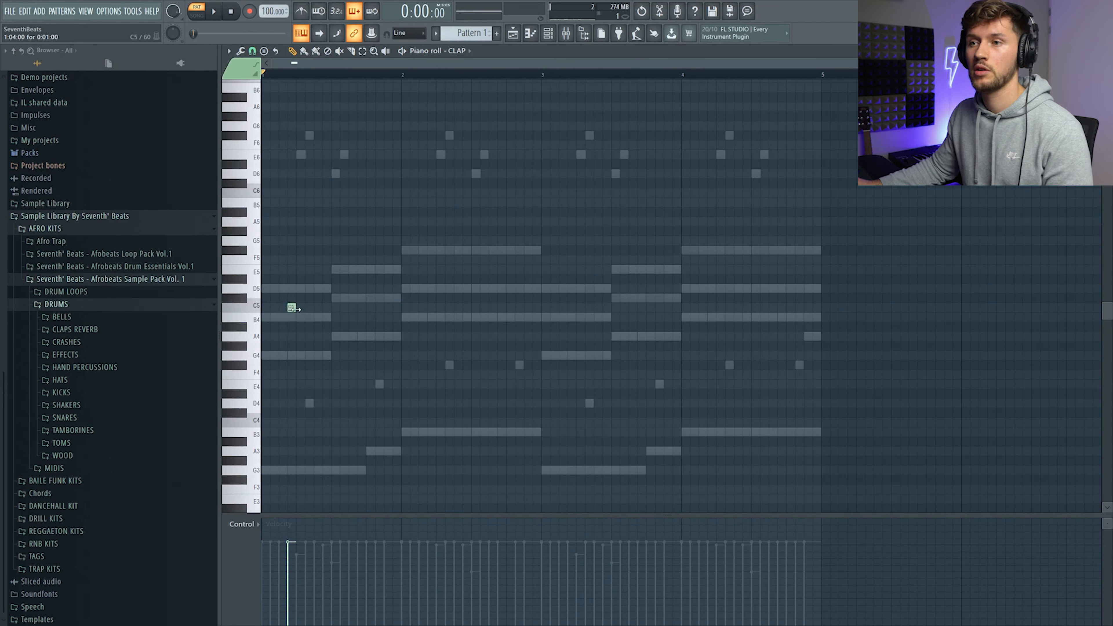
pyautogui.click(369, 308)
pyautogui.click(430, 308)
pyautogui.click(510, 308)
# Duplicate the two-bar CLAP pattern into bars 3 and 4, and play it back with the melody.
pyautogui.hotkey('ctrl', 'a')
pyautogui.hotkey('ctrl', 'b')
pyautogui.press('space')
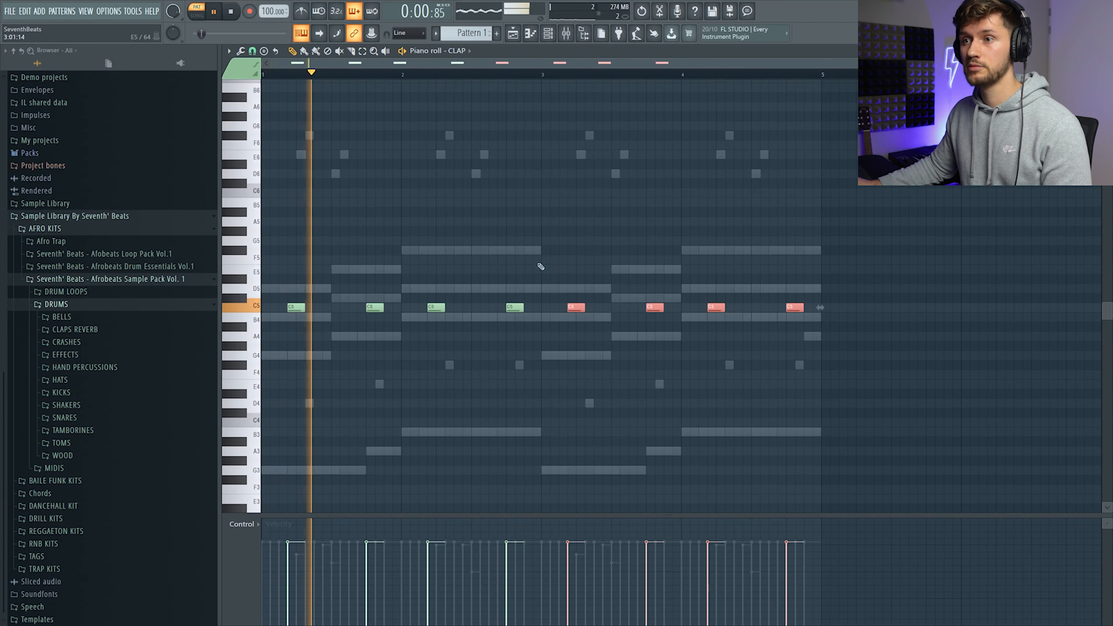
pyautogui.keyDown('ctrl'); pyautogui.click(864, 302); pyautogui.keyUp('ctrl')
pyautogui.scroll(-3, 866, 305)
pyautogui.scroll(1, 854, 302)
pyautogui.scroll(1, 854, 301)
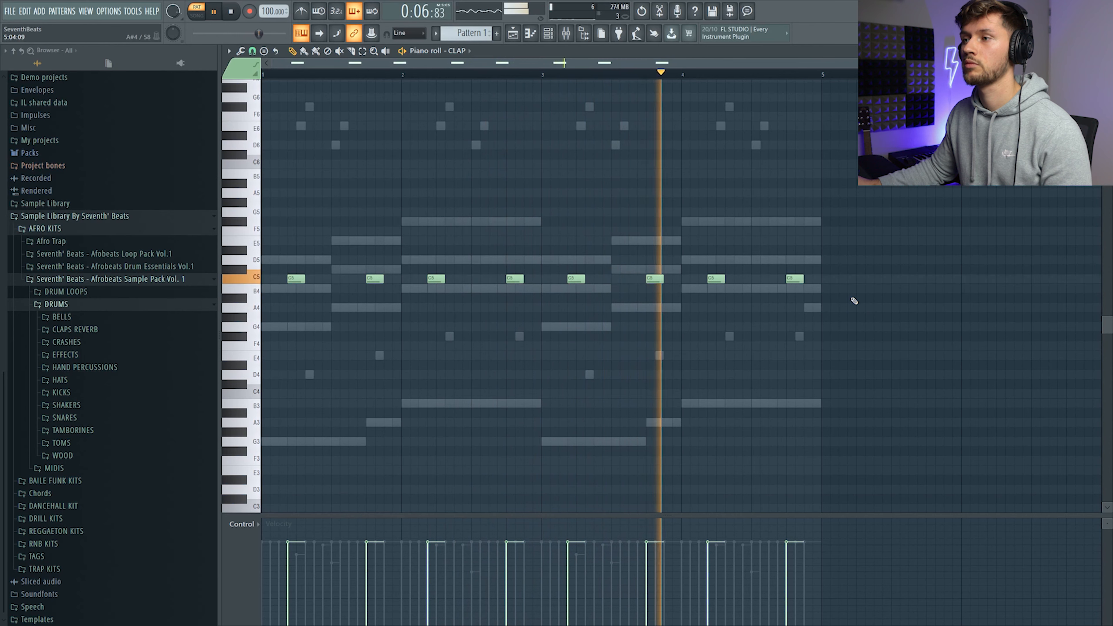
pyautogui.press('space')
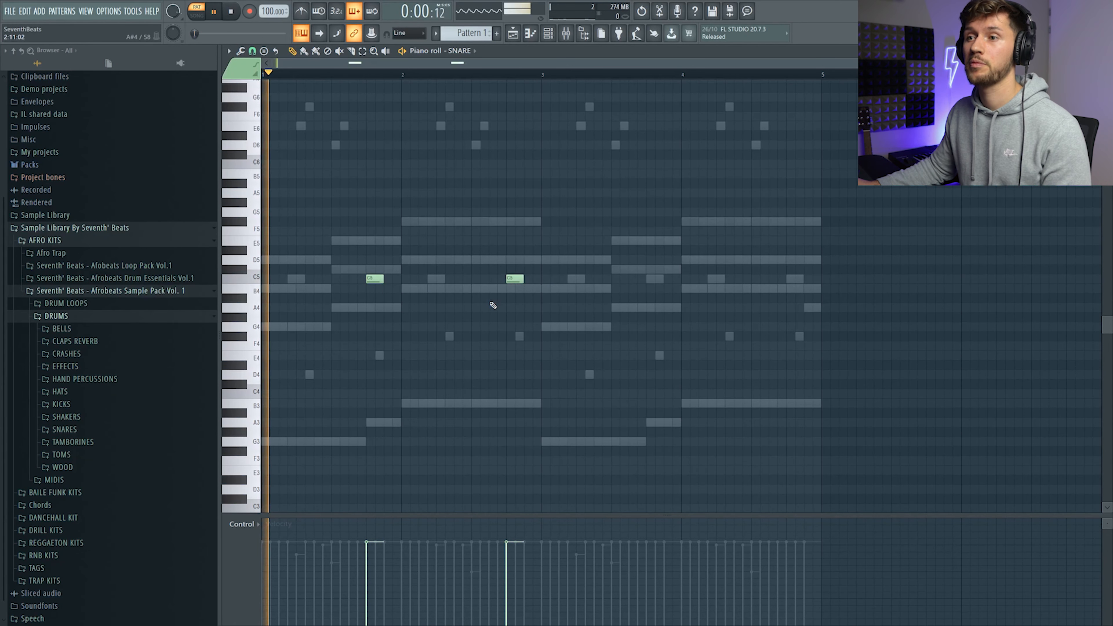
# Duplicate the two-bar SNARE pattern into bars 3 and 4, and listen to it together with the other channels in the channel rack.
pyautogui.moveTo(245, 269); pyautogui.dragTo(263, 312)
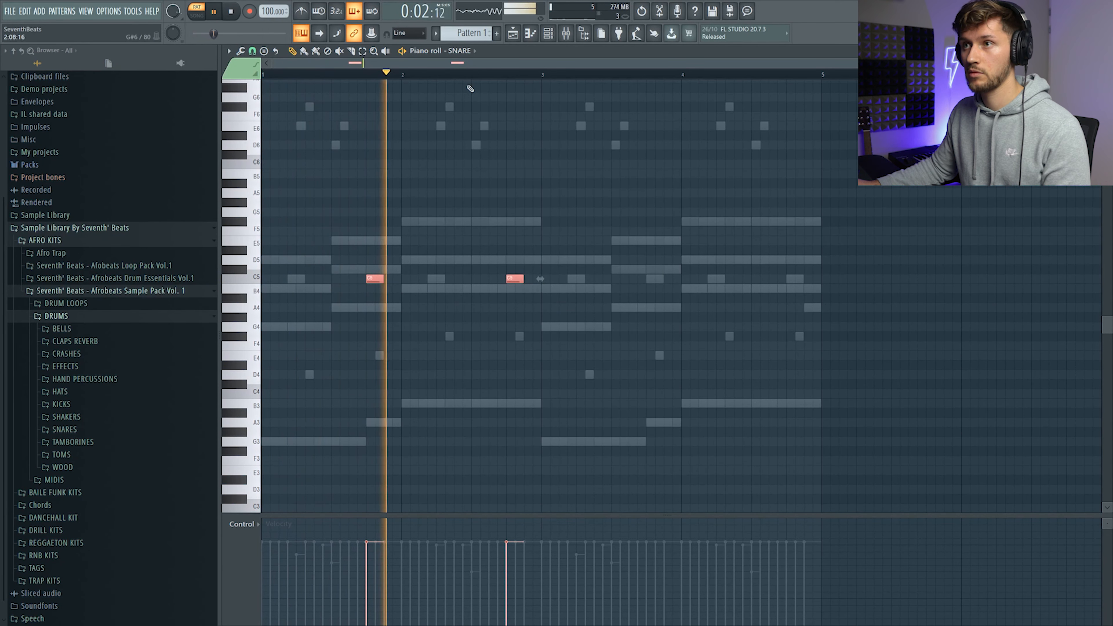
pyautogui.hotkey('ctrl', 'b')
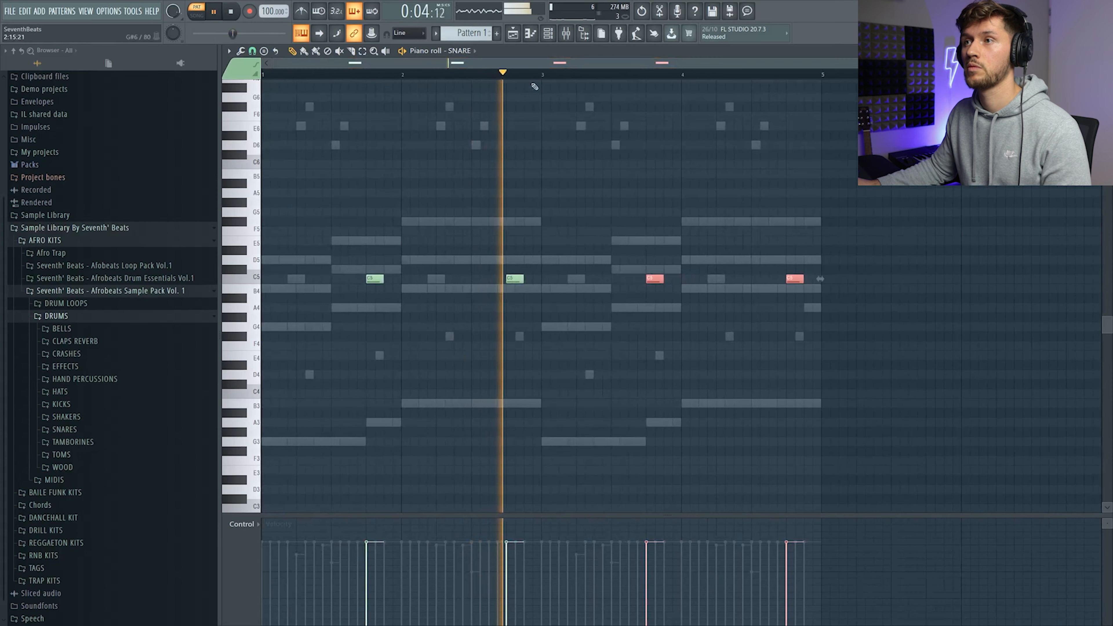
pyautogui.press('F6')
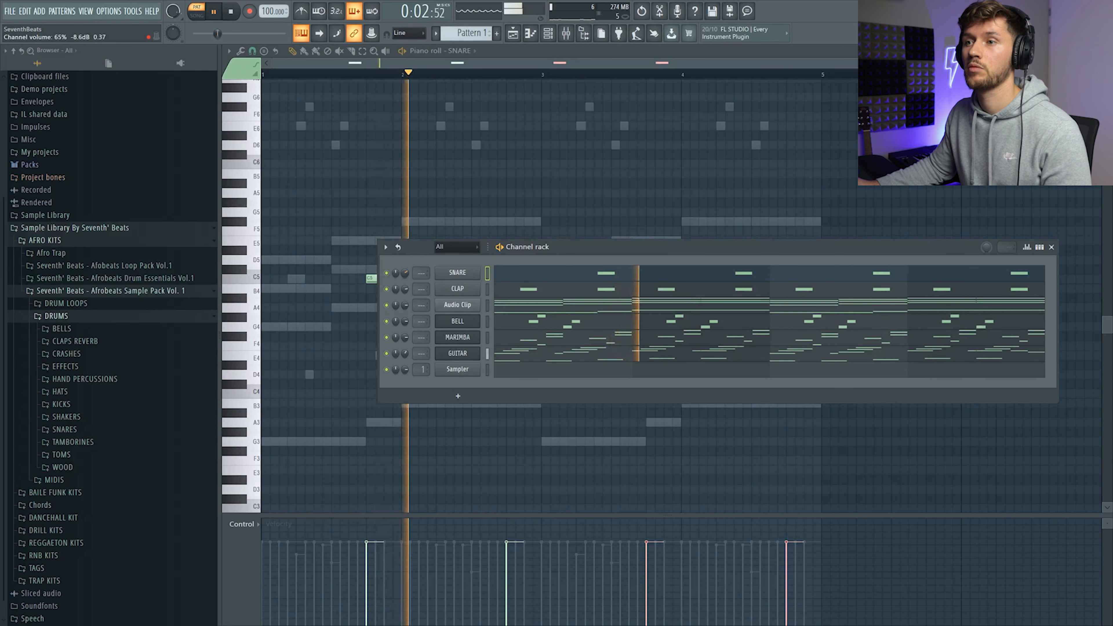
pyautogui.press('space')
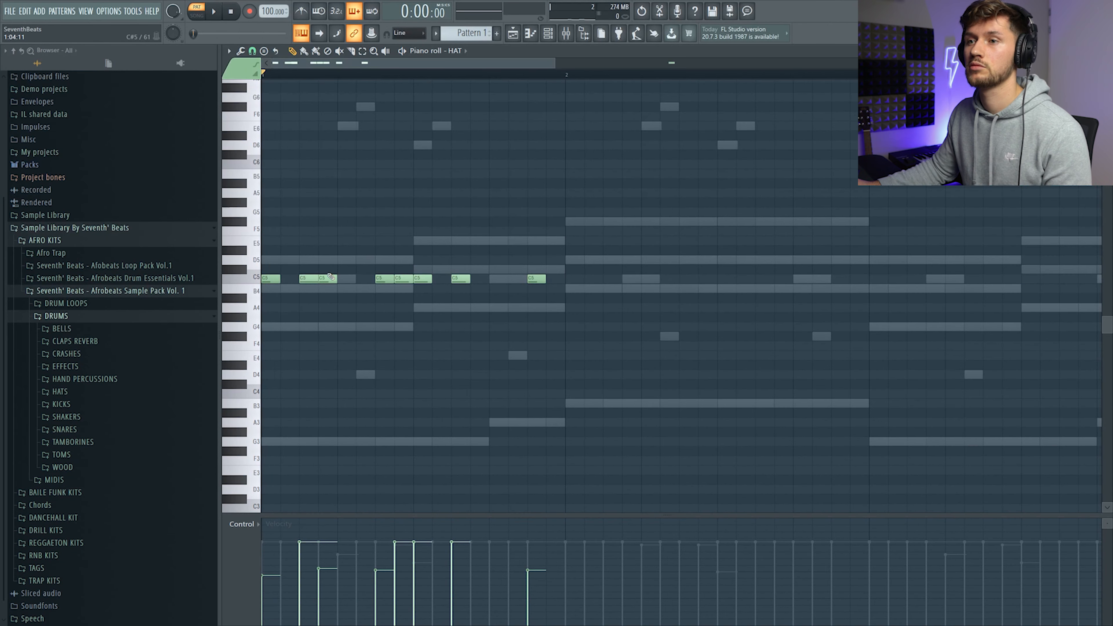
# Try the seventh HAT hit one step later during playback, and move it back to step 11.
pyautogui.press('space')
pyautogui.press('space')
pyautogui.press('space')
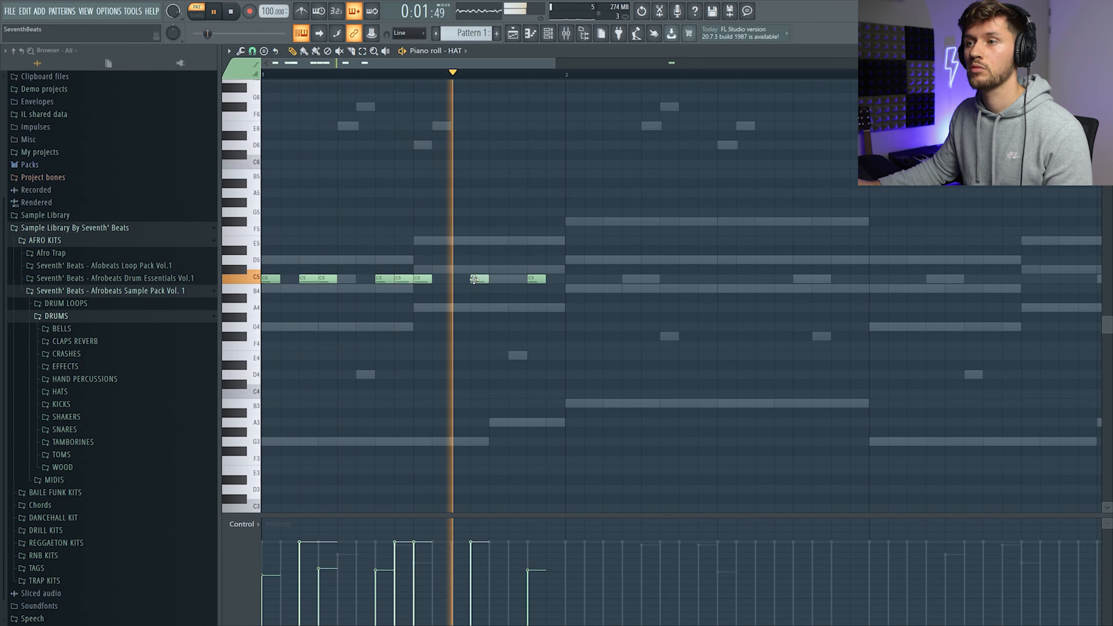
pyautogui.moveTo(474, 280); pyautogui.dragTo(461, 280)
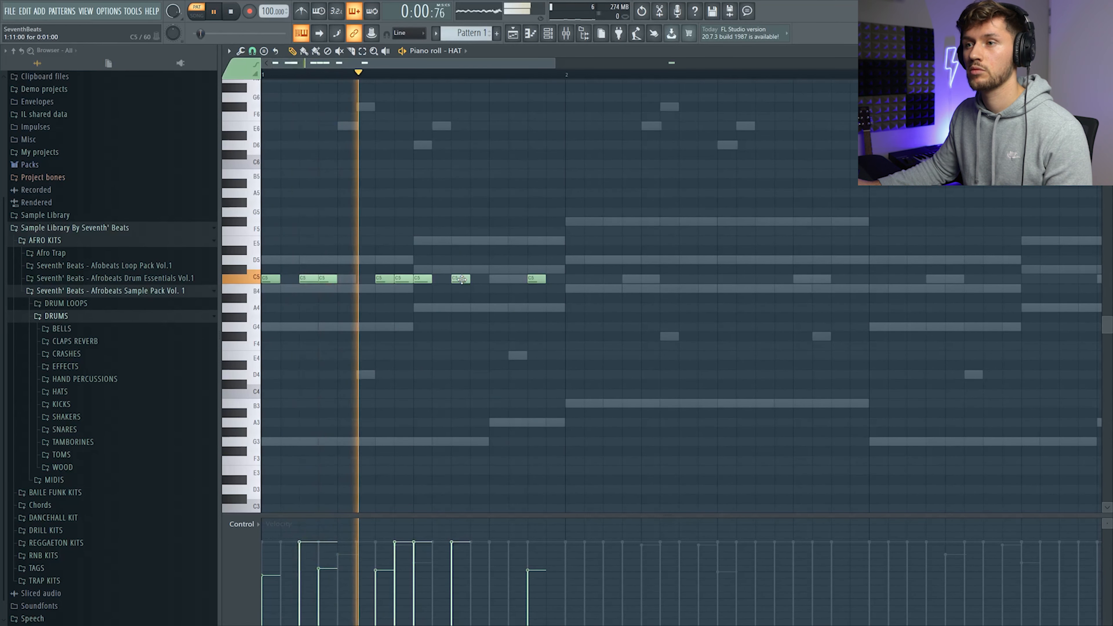
# Duplicate the one-bar HAT pattern into bars 2, 3 and 4.
pyautogui.hotkey('ctrl', 'a')
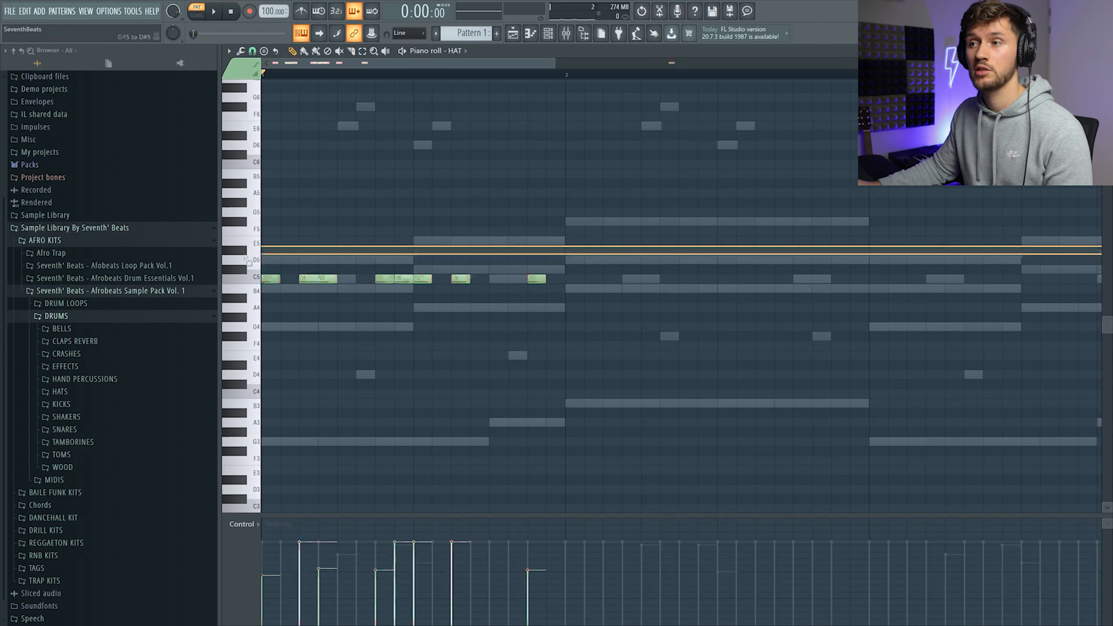
pyautogui.hotkey('ctrl', 'b')
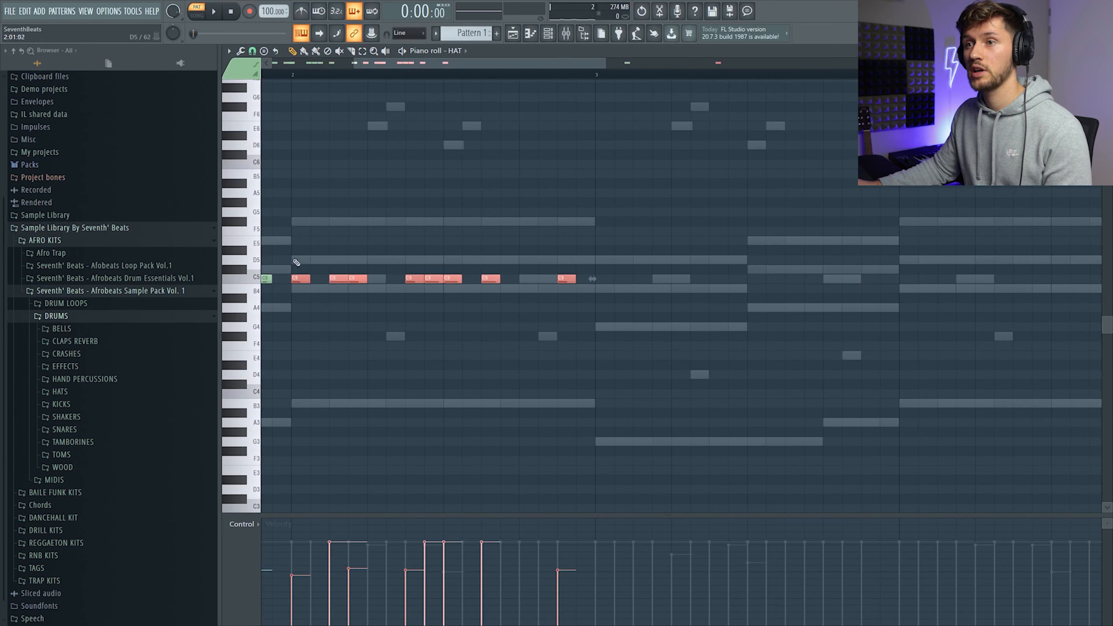
pyautogui.hotkey('ctrl', 'b')
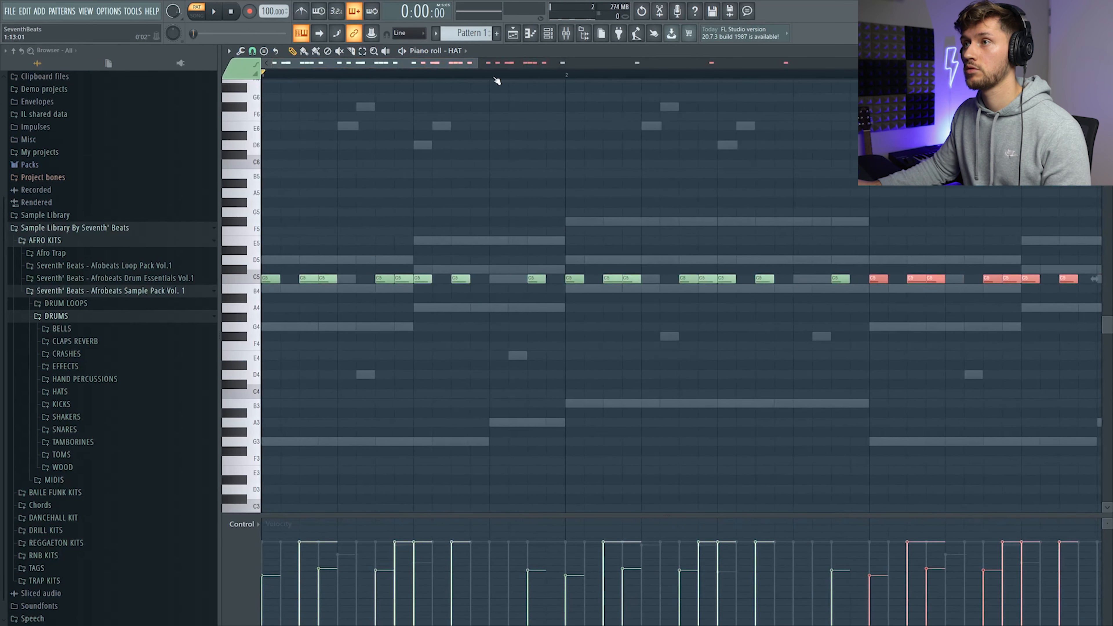
# Add two-step C5 hits to KICK on steps 1 and 14 of bar 1 and steps 1, 11 and 15 of bar 2.
pyautogui.press('F6')
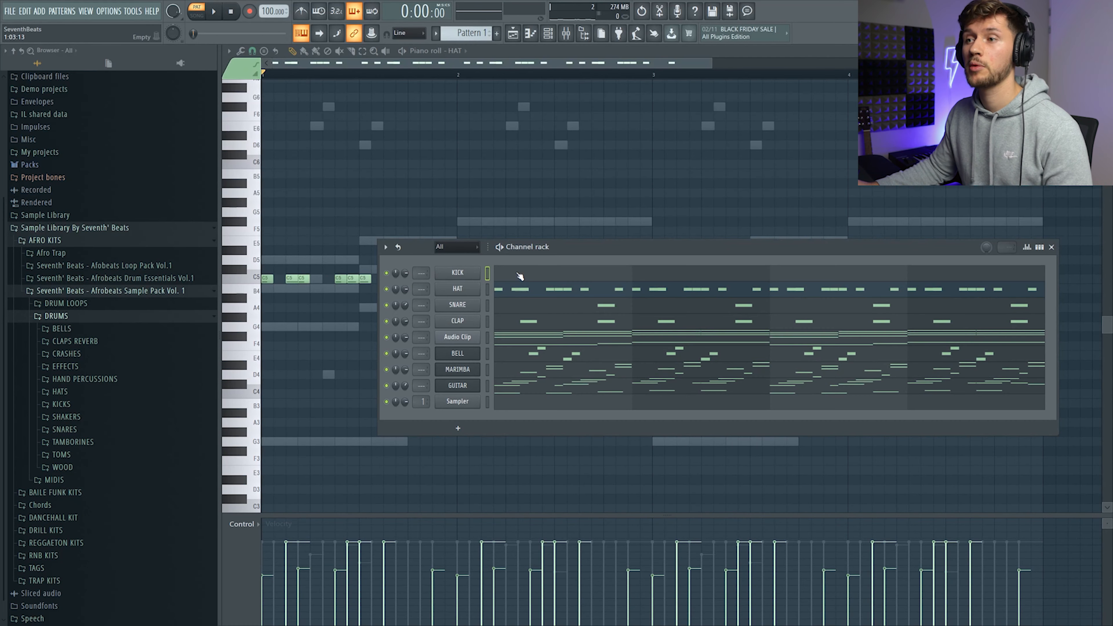
pyautogui.click(518, 273)
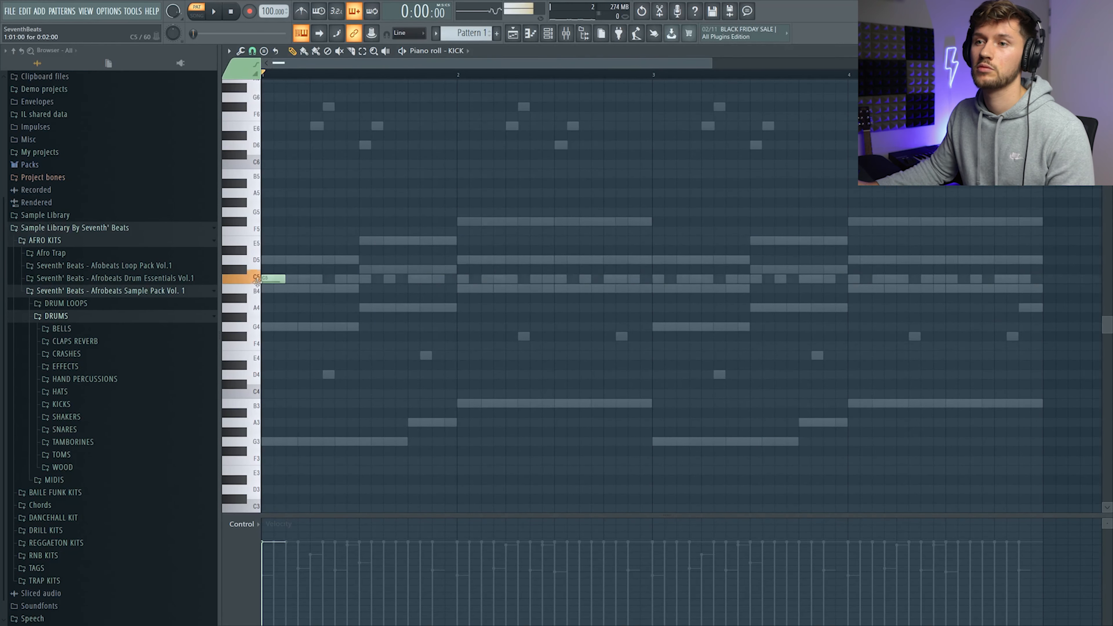
pyautogui.press('space')
pyautogui.click(417, 279)
pyautogui.click(464, 279)
pyautogui.press('space')
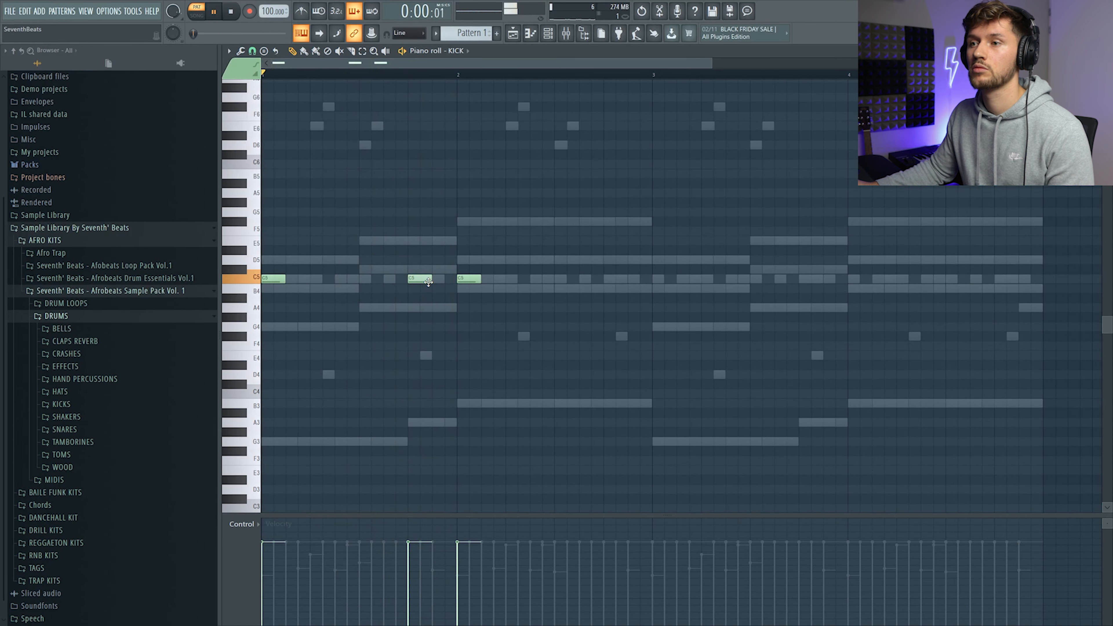
pyautogui.moveTo(429, 281)
pyautogui.mouseDown()
pyautogui.moveTo(397, 282)
pyautogui.moveTo(434, 281)
pyautogui.mouseUp()
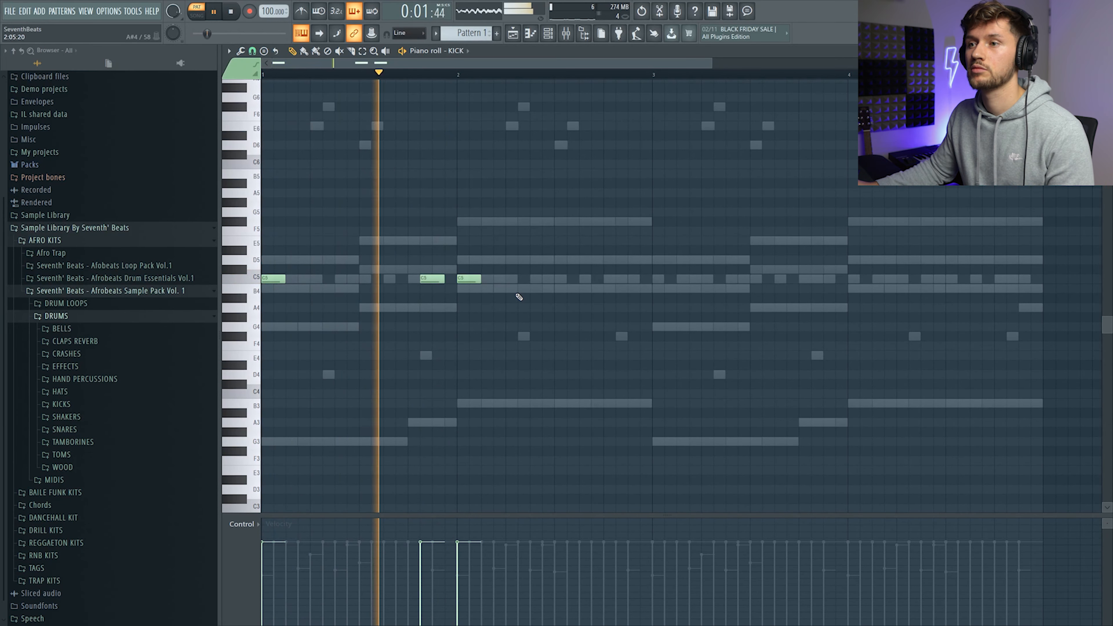
pyautogui.click(587, 278)
pyautogui.click(640, 279)
# Duplicate the two-bar KICK pattern into bars 3 and 4, and play it back.
pyautogui.press('space')
pyautogui.hotkey('ctrl', 'a')
pyautogui.moveTo(288, 283); pyautogui.dragTo(666, 281)
pyautogui.press('space')
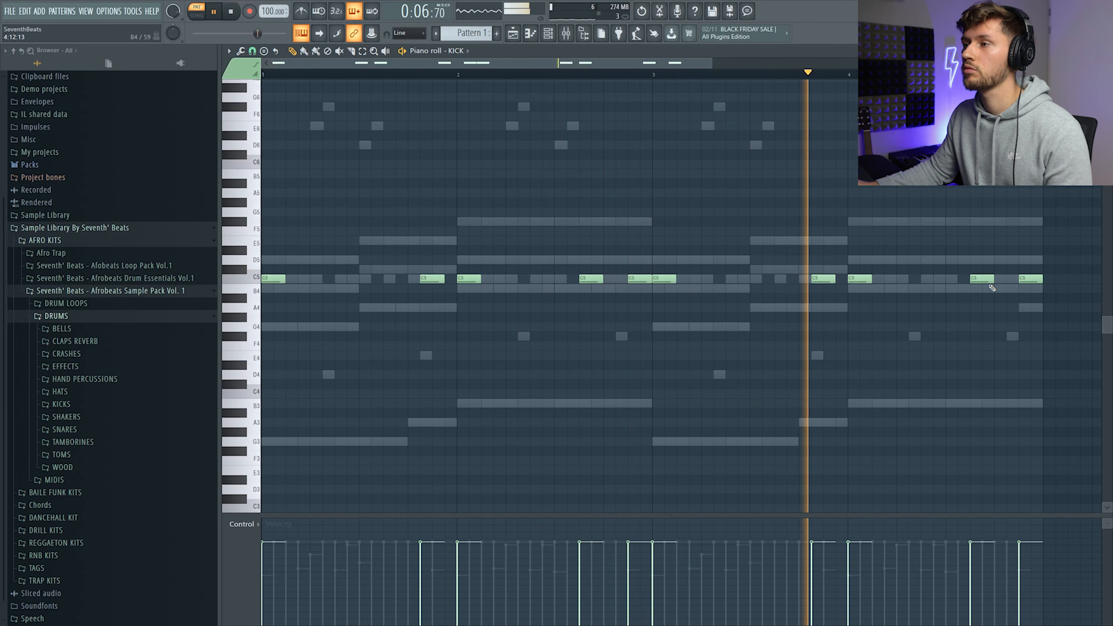
# Shorten the KICK hit on step 11 of bar 4 to one step, add another on step 12, and check the mixer during playback.
pyautogui.moveTo(992, 281); pyautogui.dragTo(982, 282)
pyautogui.click(988, 279)
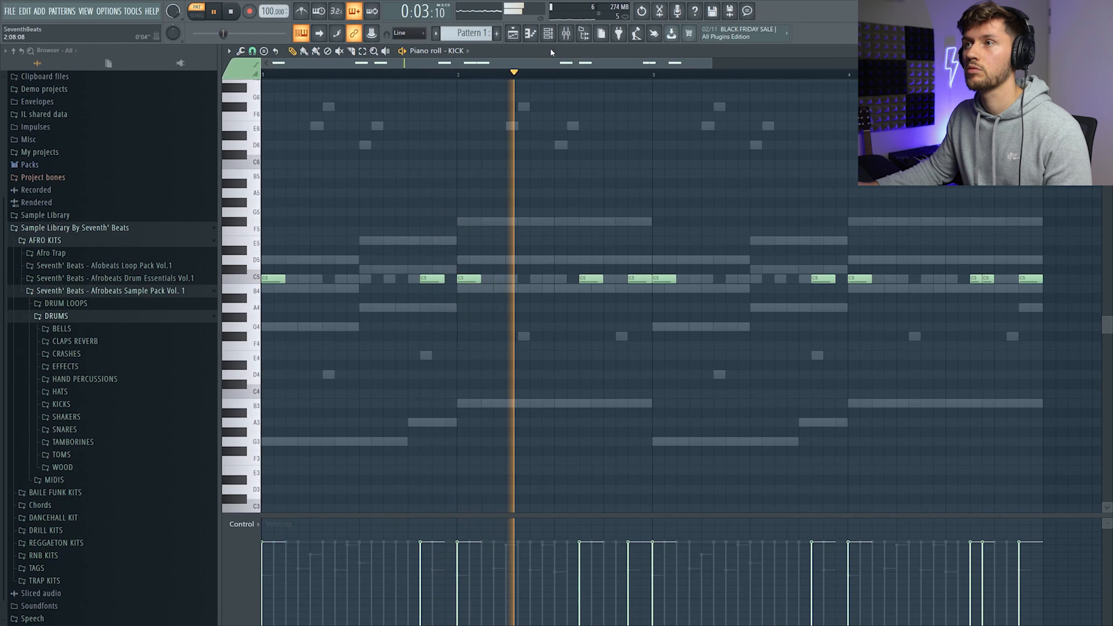
pyautogui.click(548, 33)
pyautogui.press('F9')
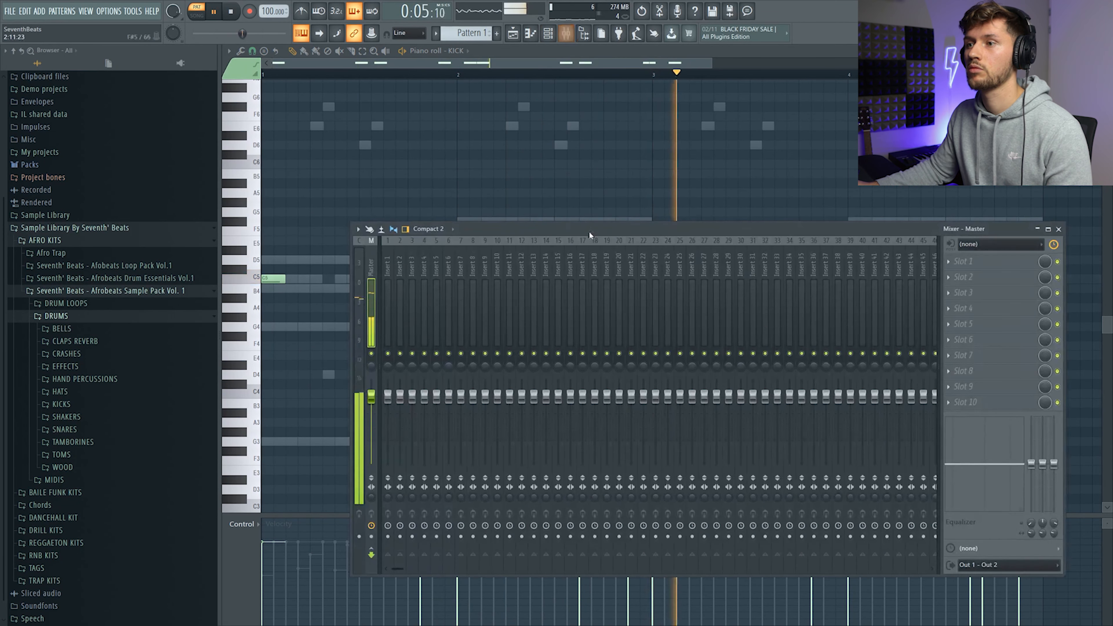
pyautogui.press('F9')
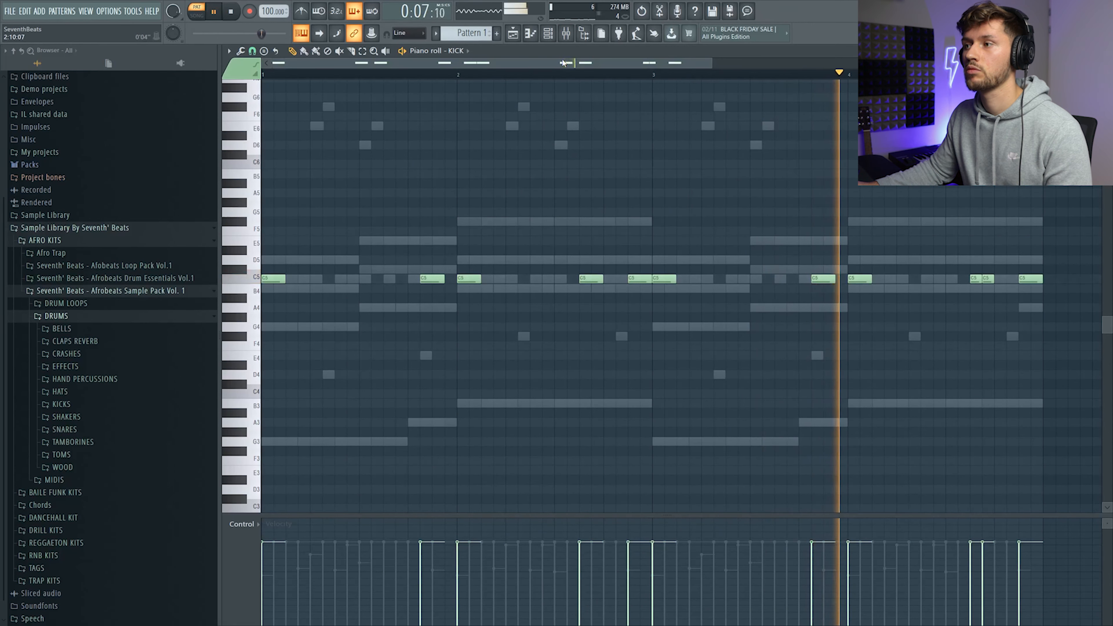
# Stop playback, select the lowest channel in the channel rack, and bring the 808 channel's sampler settings to the front.
pyautogui.press('F6')
pyautogui.press('space')
pyautogui.click(488, 405)
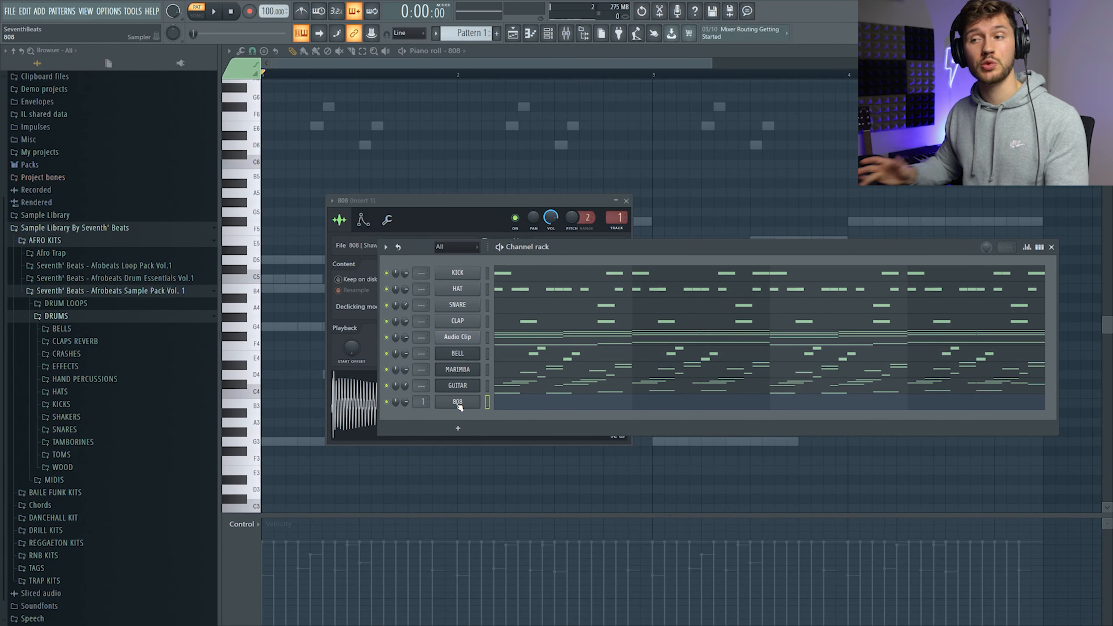
pyautogui.click(437, 206)
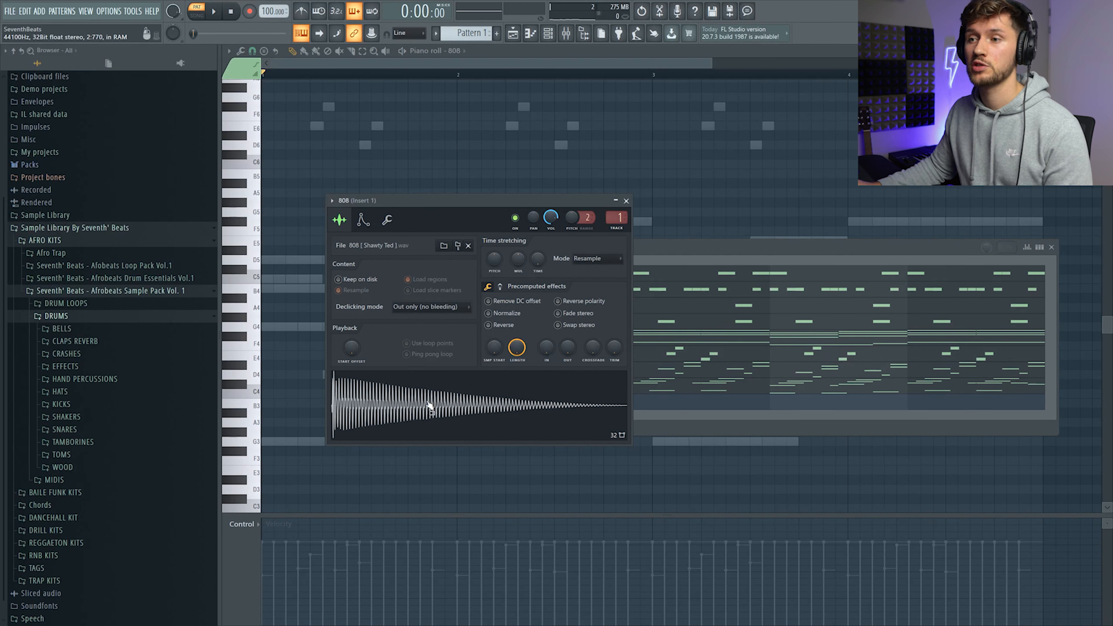
# Open the 808 sample in the audio editor and run pitch region detection on it.
pyautogui.rightClick(438, 402)
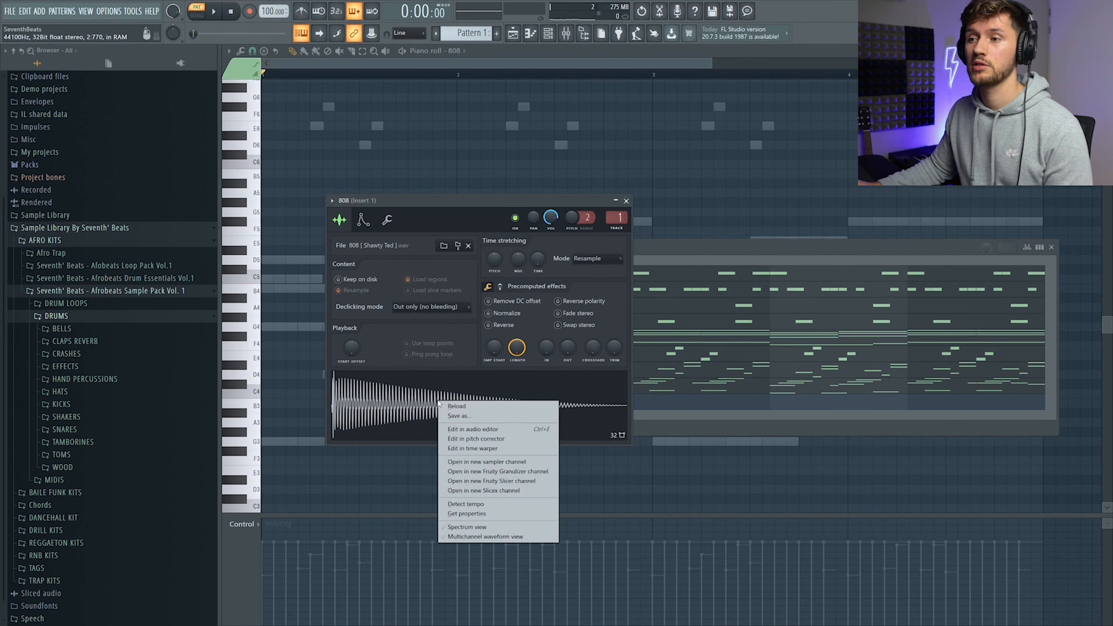
pyautogui.click(468, 429)
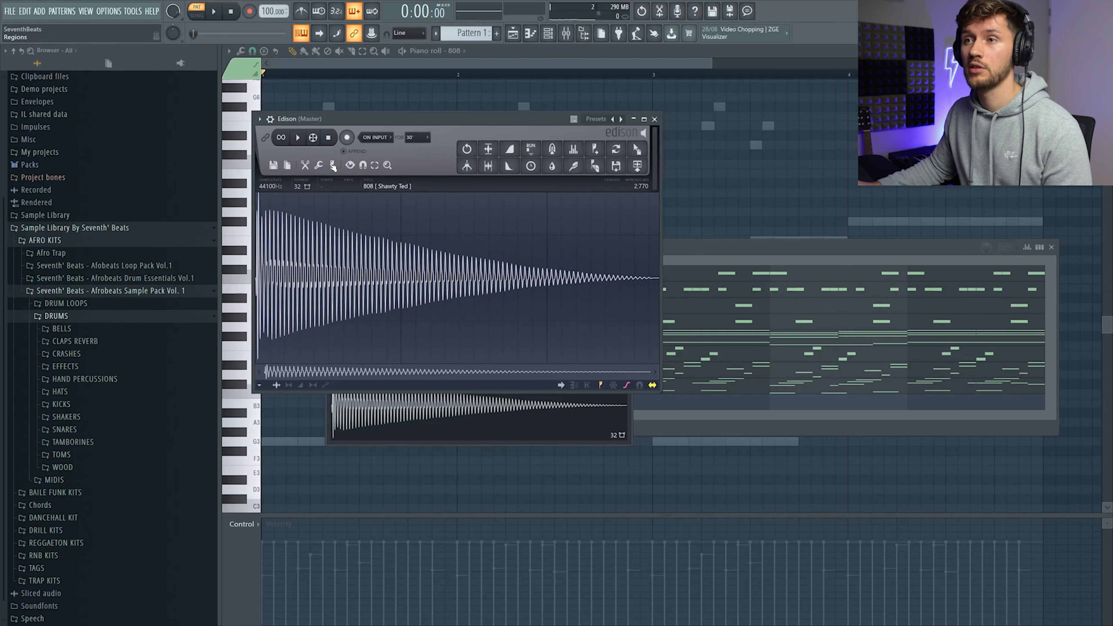
pyautogui.click(332, 165)
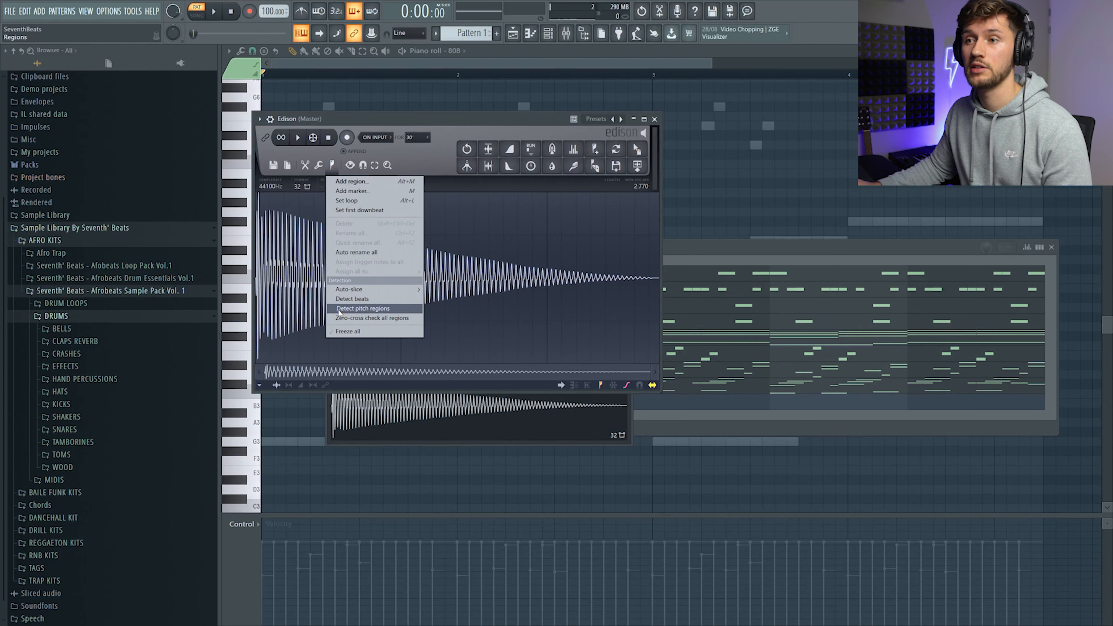
pyautogui.click(354, 308)
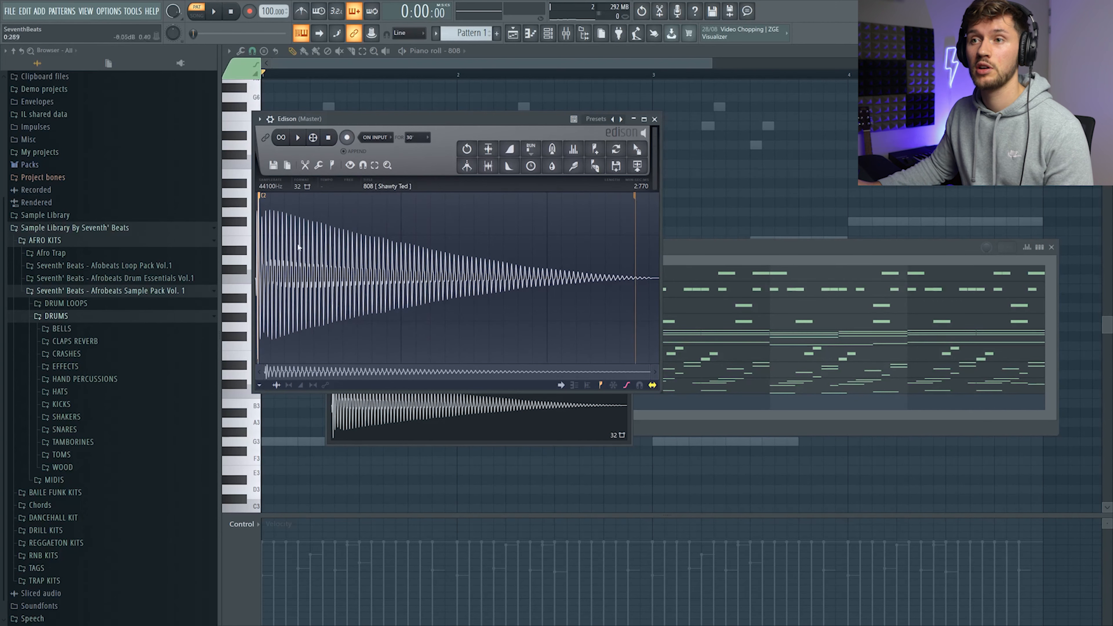
# Return to the 808 sampler and show its volume envelope and root note settings.
pyautogui.click(672, 265)
pyautogui.click(460, 401)
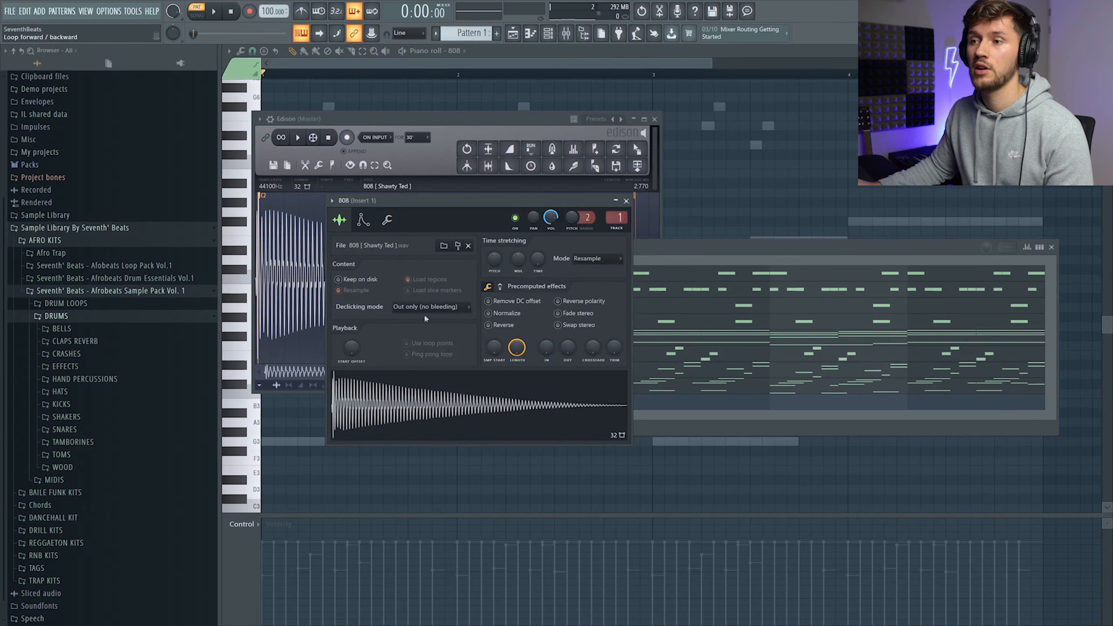
pyautogui.click(364, 220)
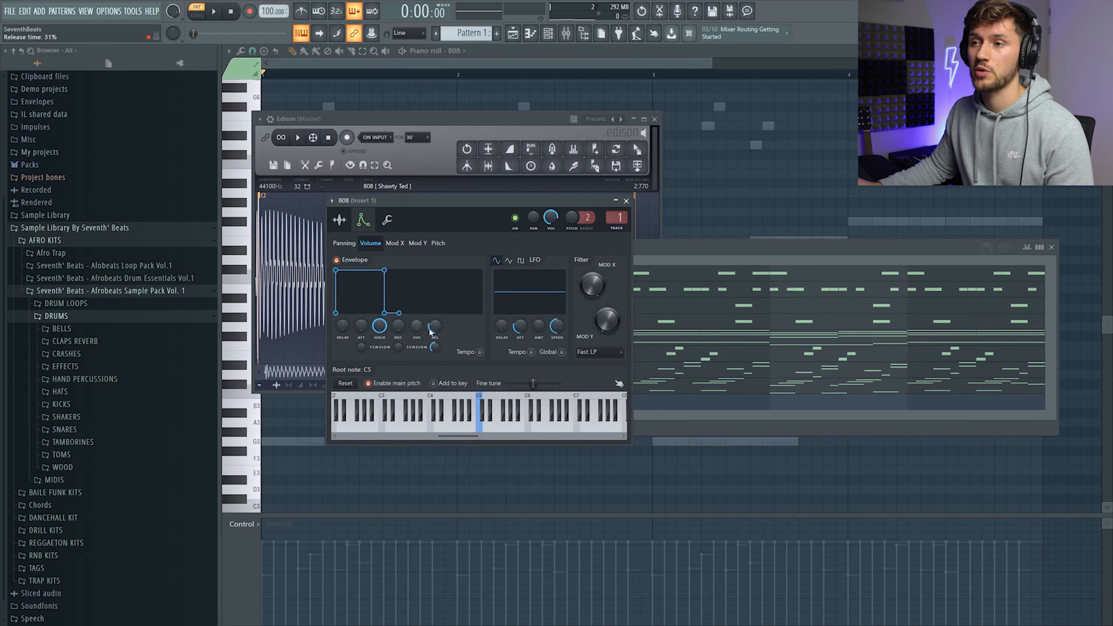
# Draw G5 and E5 notes in bar 1 and a B4 filling bar 2 of the 808, audition them, and trim the G5 to ten steps.
pyautogui.click(663, 253)
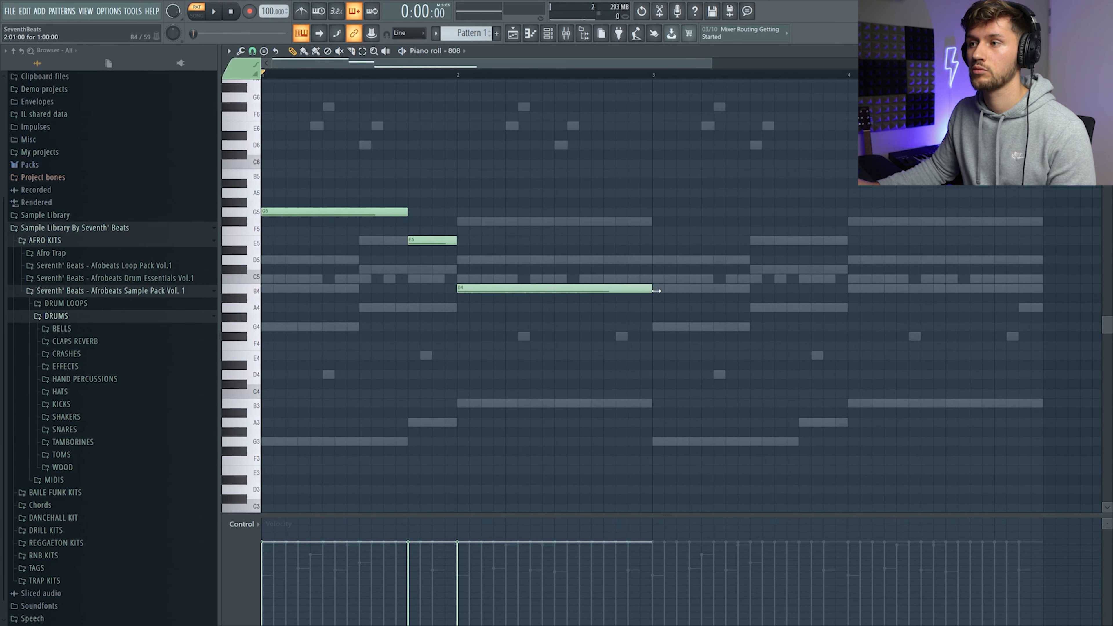
pyautogui.press('space')
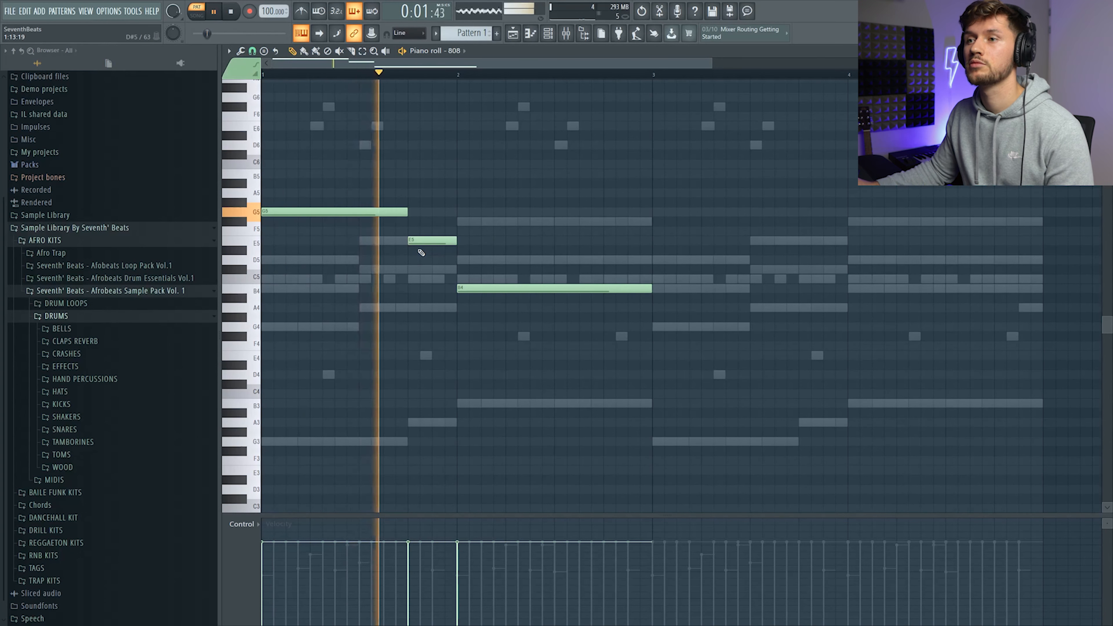
pyautogui.press('space')
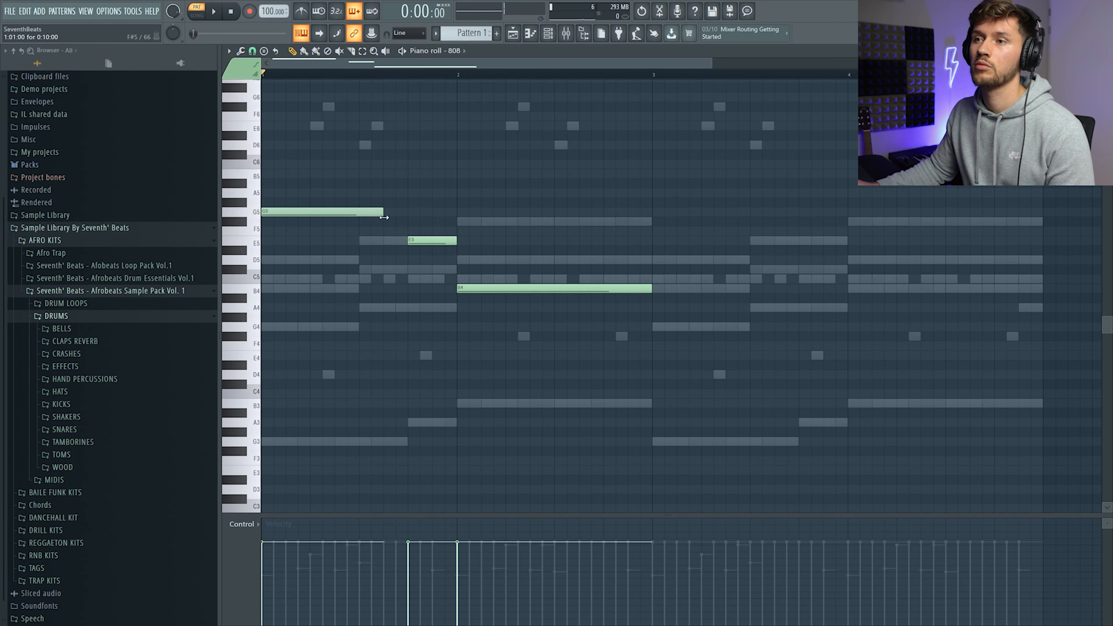
# Extend the bar 1 E5 back to step 11, and rework bar 2 into B4, with E5 on step 11 and B4 on step 15.
pyautogui.press('space')
pyautogui.moveTo(434, 241); pyautogui.dragTo(456, 241)
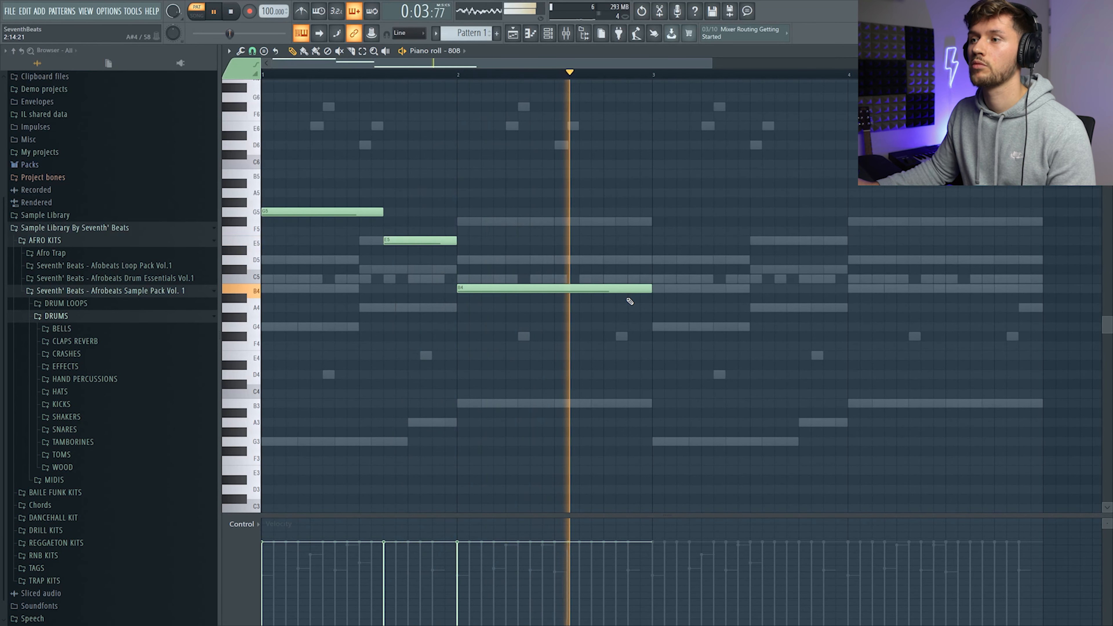
pyautogui.press('space')
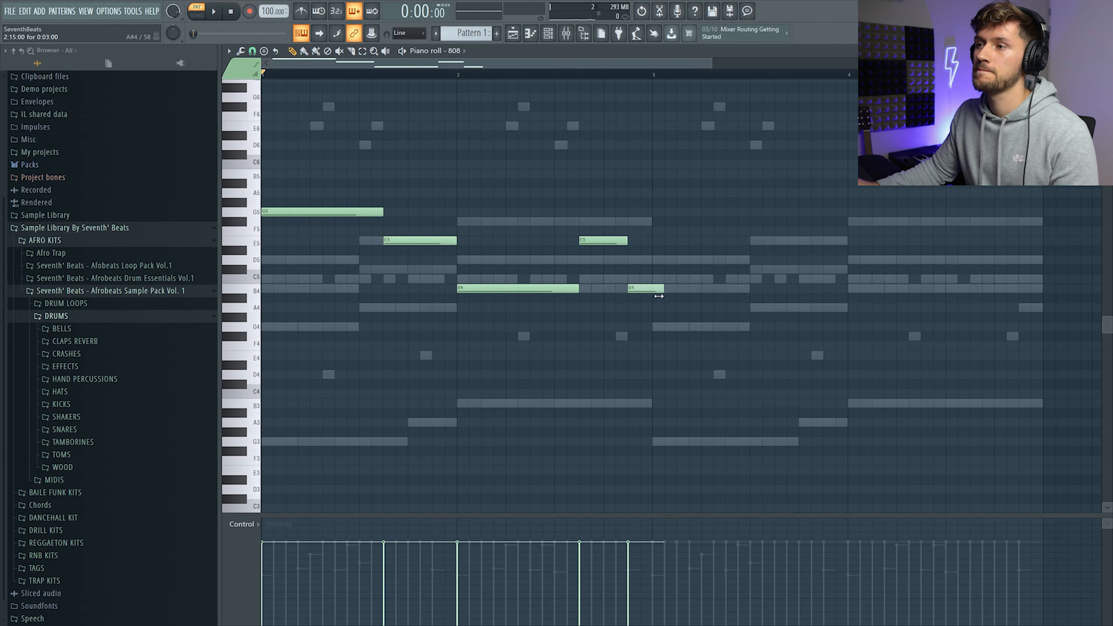
# Duplicate the two-bar 808 pattern into bars 3 and 4.
pyautogui.moveTo(265, 178); pyautogui.dragTo(277, 320)
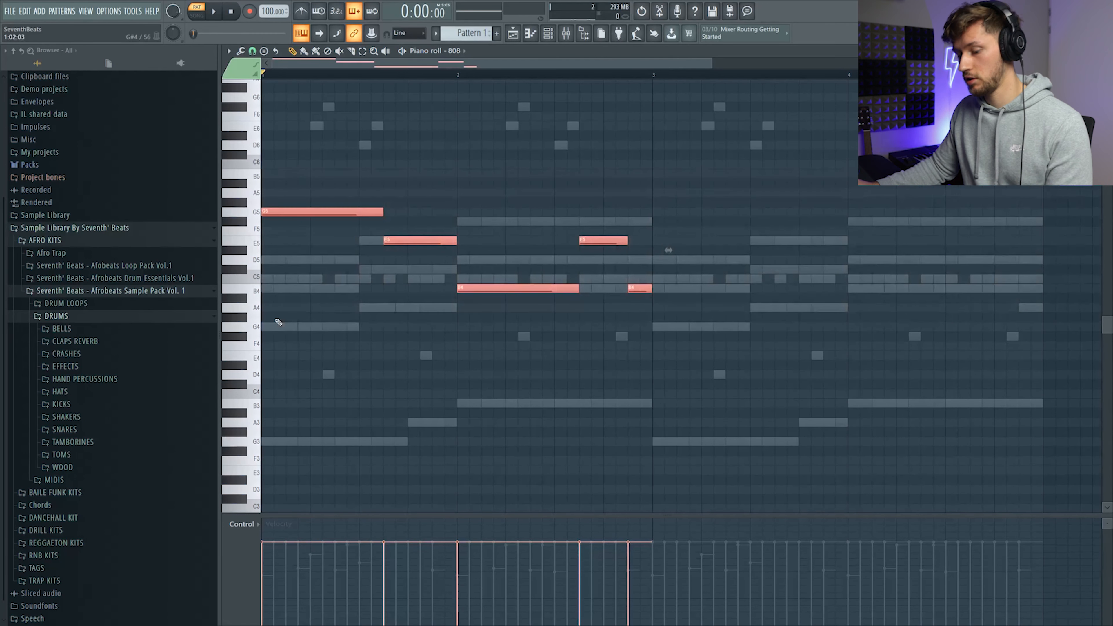
pyautogui.hotkey('ctrl', 'c')
pyautogui.hotkey('ctrl', 'v')
pyautogui.hotkey('shift', 'Right')
pyautogui.moveTo(302, 211); pyautogui.dragTo(679, 220)
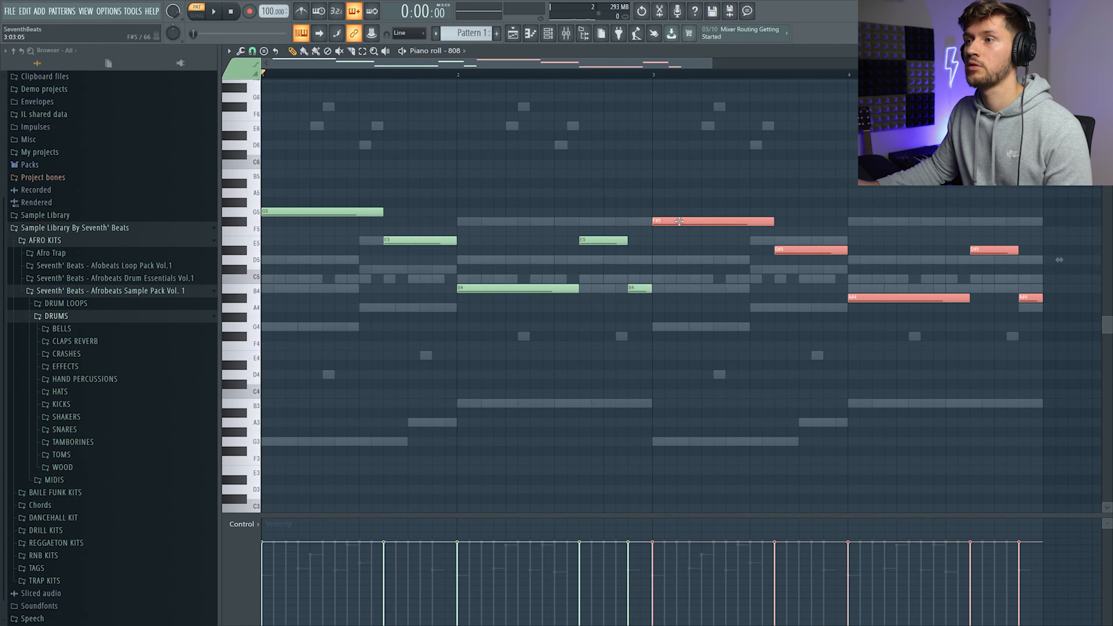
# Raise the duplicated 808 notes in bars 3 and 4 by one semitone and clear the selection.
pyautogui.click(717, 184)
pyautogui.click(1009, 336)
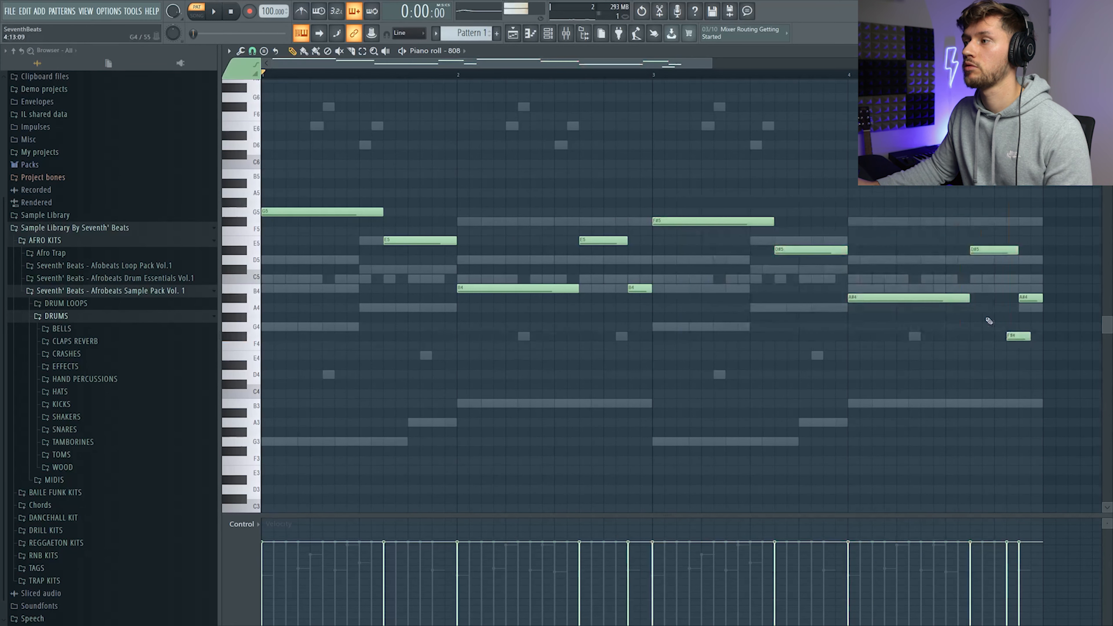
pyautogui.moveTo(745, 183); pyautogui.dragTo(1074, 370)
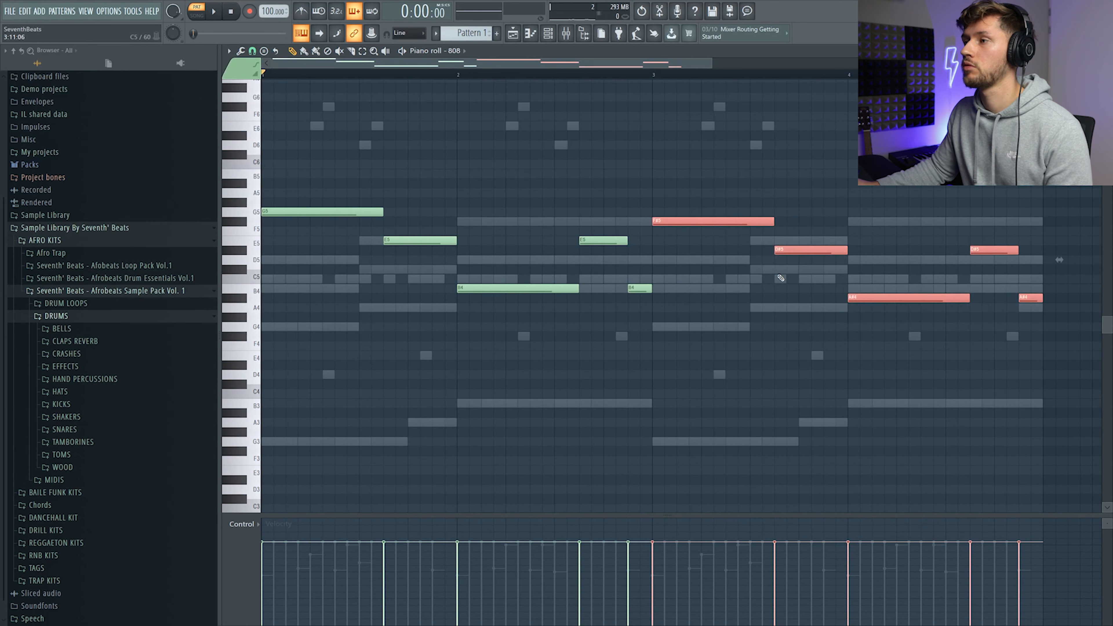
pyautogui.moveTo(699, 221); pyautogui.dragTo(698, 211)
pyautogui.click(776, 180)
# During playback, shorten the bar 3 E5 to four steps and add a two-step G5 on step 15.
pyautogui.press('space')
pyautogui.moveTo(847, 241); pyautogui.dragTo(823, 242)
pyautogui.click(828, 211)
pyautogui.moveTo(870, 211); pyautogui.dragTo(848, 212)
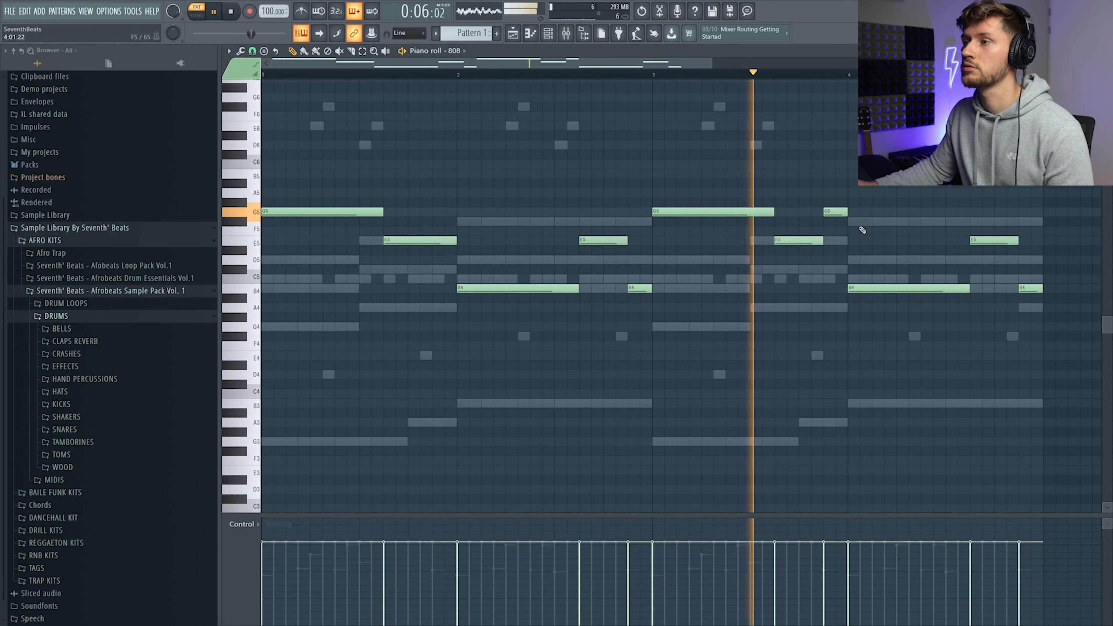
# Retrigger the B4 on step 7 of bar 4, and shift the bar 3 change from E5 to G5 to step 14.
pyautogui.press('space')
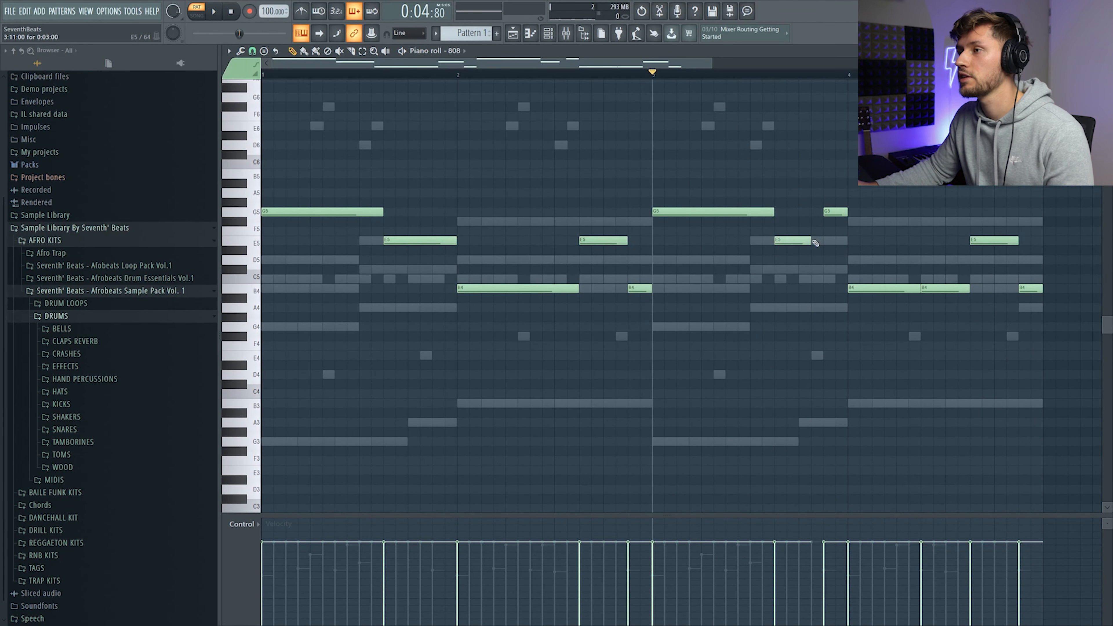
pyautogui.press('space')
pyautogui.moveTo(834, 212); pyautogui.dragTo(847, 212)
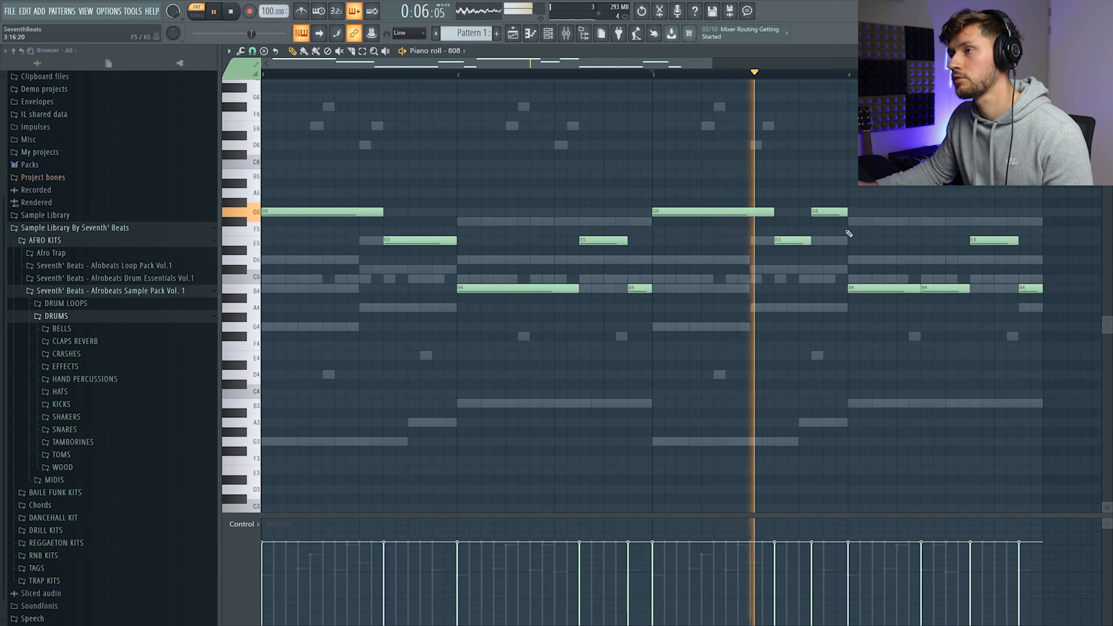
# Change the bar 4 notes on step 11 to G5 and on step 15 to E5, and audition the ending.
pyautogui.press('space')
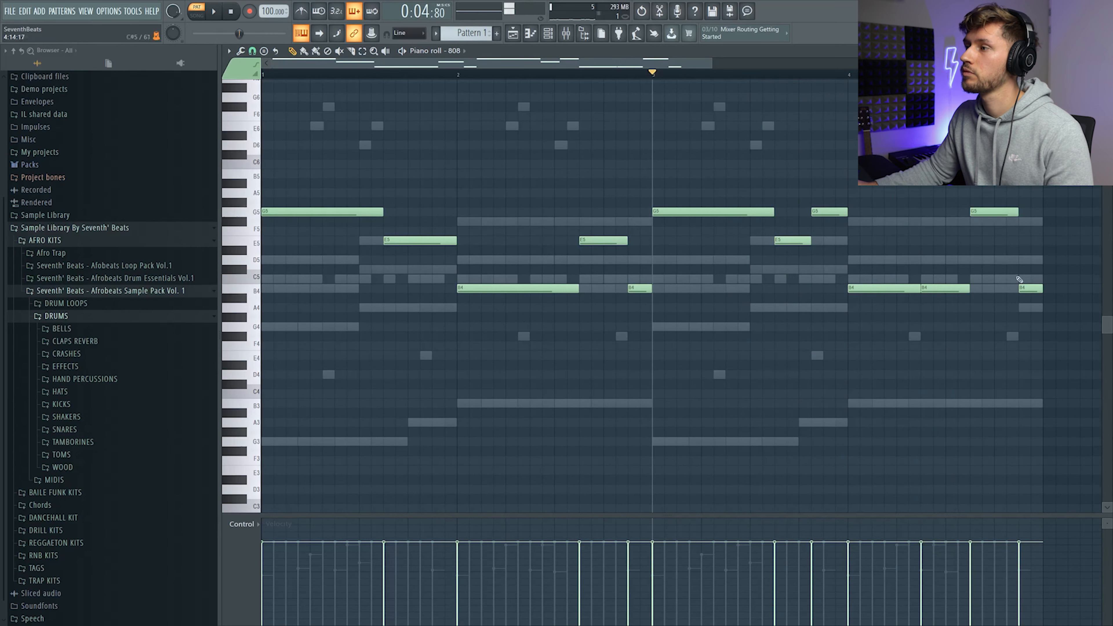
pyautogui.moveTo(1025, 250); pyautogui.dragTo(1023, 241)
pyautogui.press('space')
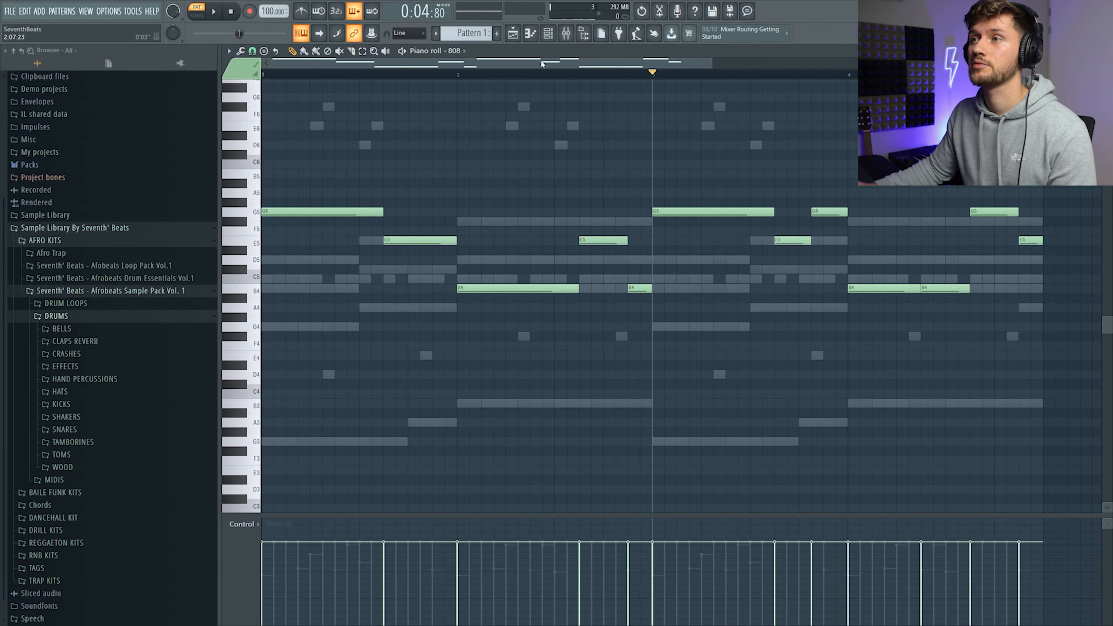
# Select all channels from KICK to 808 and route them to consecutive mixer tracks starting from Insert 1.
pyautogui.click(548, 33)
pyautogui.moveTo(488, 273); pyautogui.dragTo(488, 290)
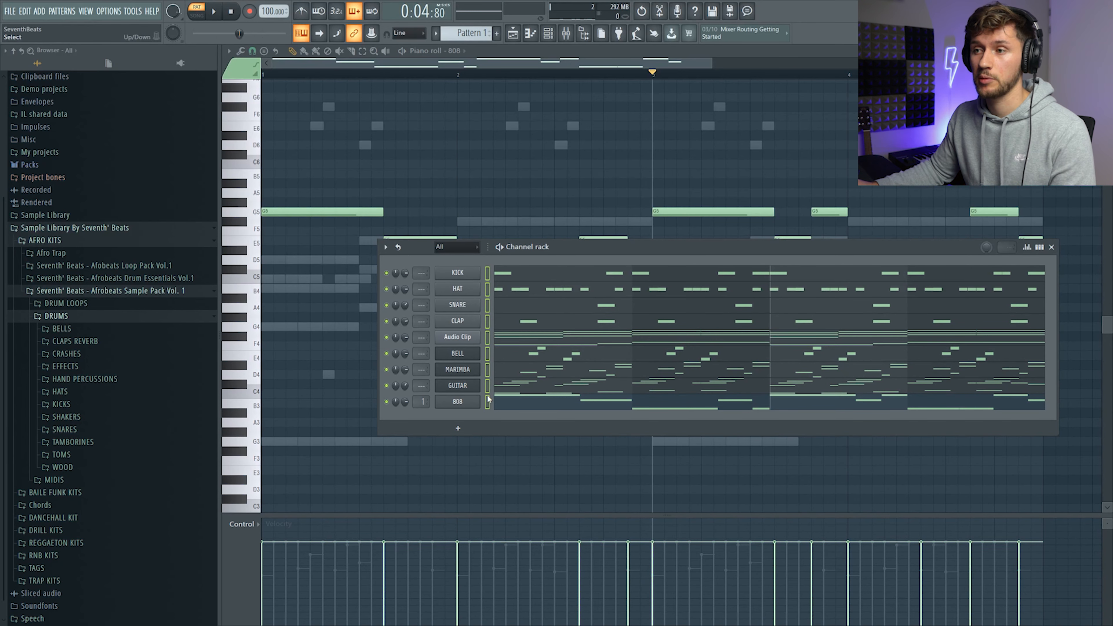
pyautogui.click(571, 31)
pyautogui.rightClick(387, 269)
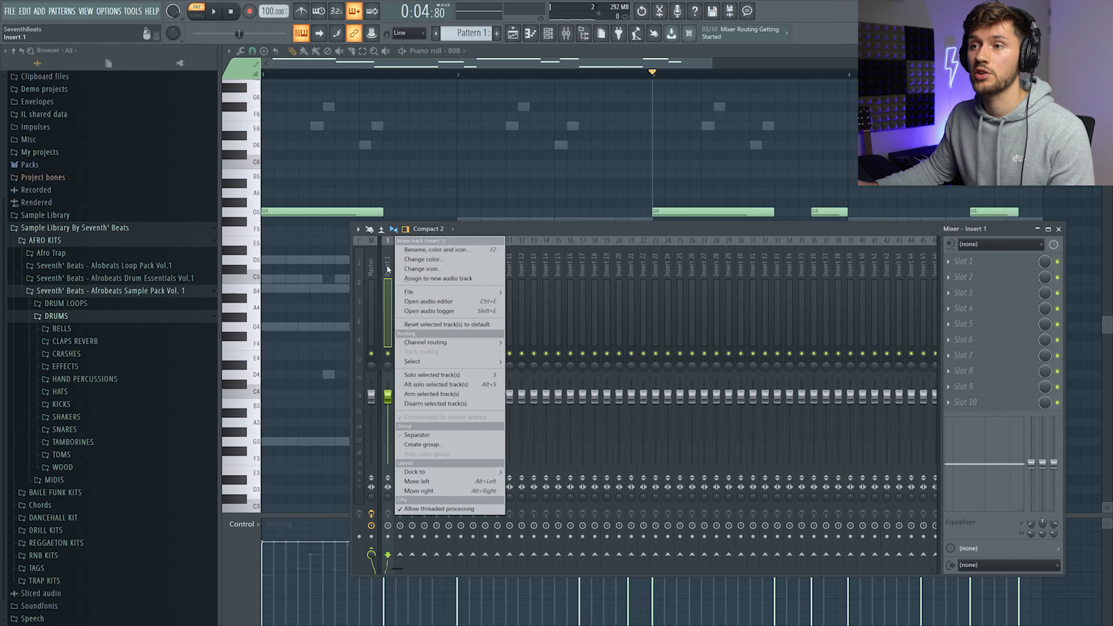
pyautogui.moveTo(438, 342)
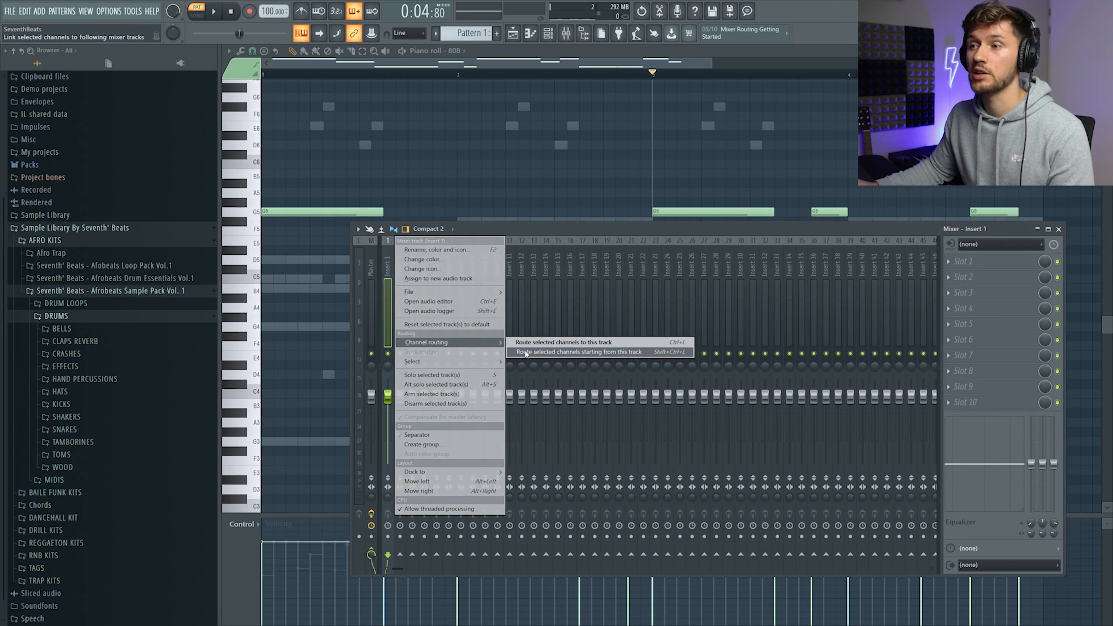
pyautogui.click(552, 352)
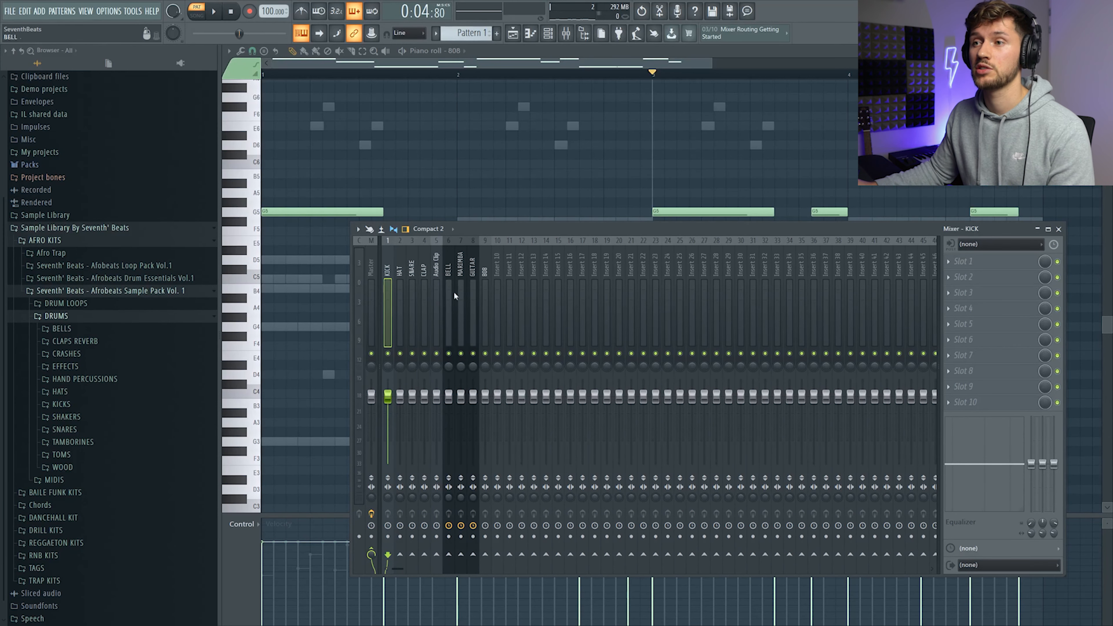
# During playback, lower the mixer faders of CLAP, HAT, 808, GUITAR, MARIMBA and BELL.
pyautogui.press('space')
pyautogui.moveTo(427, 402); pyautogui.dragTo(400, 403)
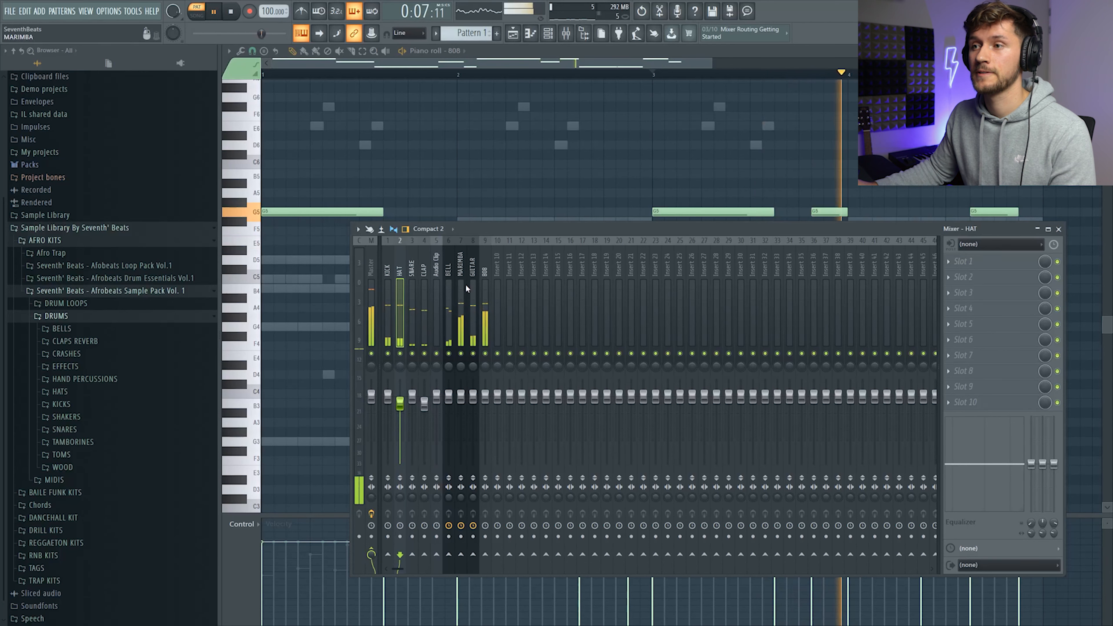
pyautogui.click(484, 396)
pyautogui.moveTo(485, 409); pyautogui.dragTo(485, 411)
pyautogui.moveTo(473, 396); pyautogui.dragTo(472, 405)
pyautogui.moveTo(461, 396); pyautogui.dragTo(448, 406)
# Cut GUITAR's low EQ band to minimum, lower the GUITAR and MARIMBA faders slightly, and bring HAT down to about 76%.
pyautogui.click(471, 272)
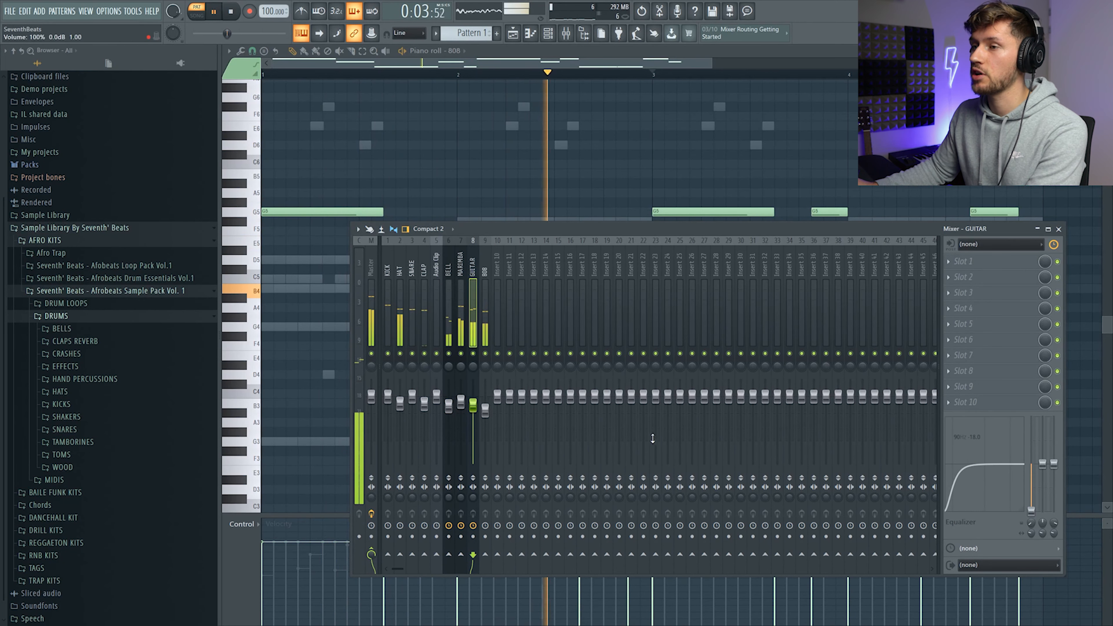
pyautogui.moveTo(473, 406); pyautogui.dragTo(461, 409)
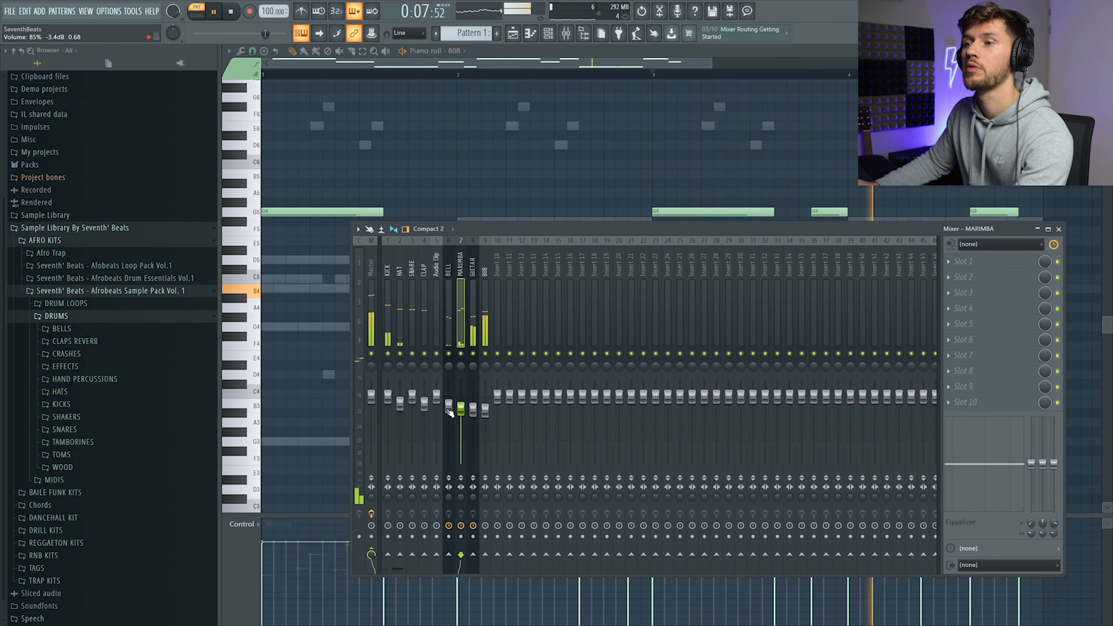
pyautogui.click(487, 271)
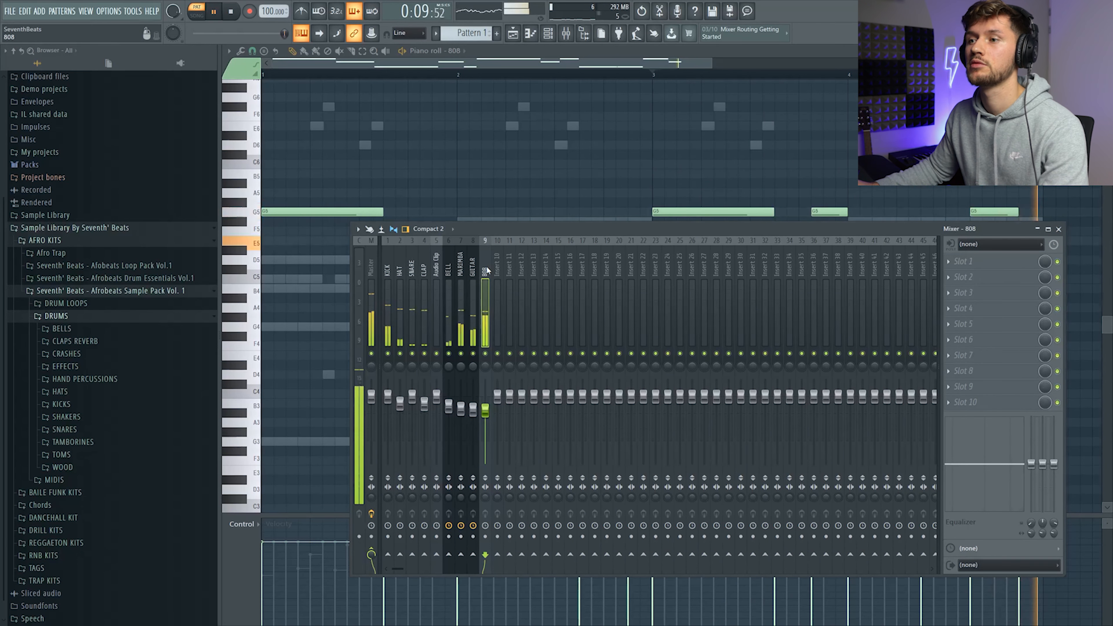
pyautogui.click(405, 275)
pyautogui.moveTo(400, 403); pyautogui.dragTo(400, 412)
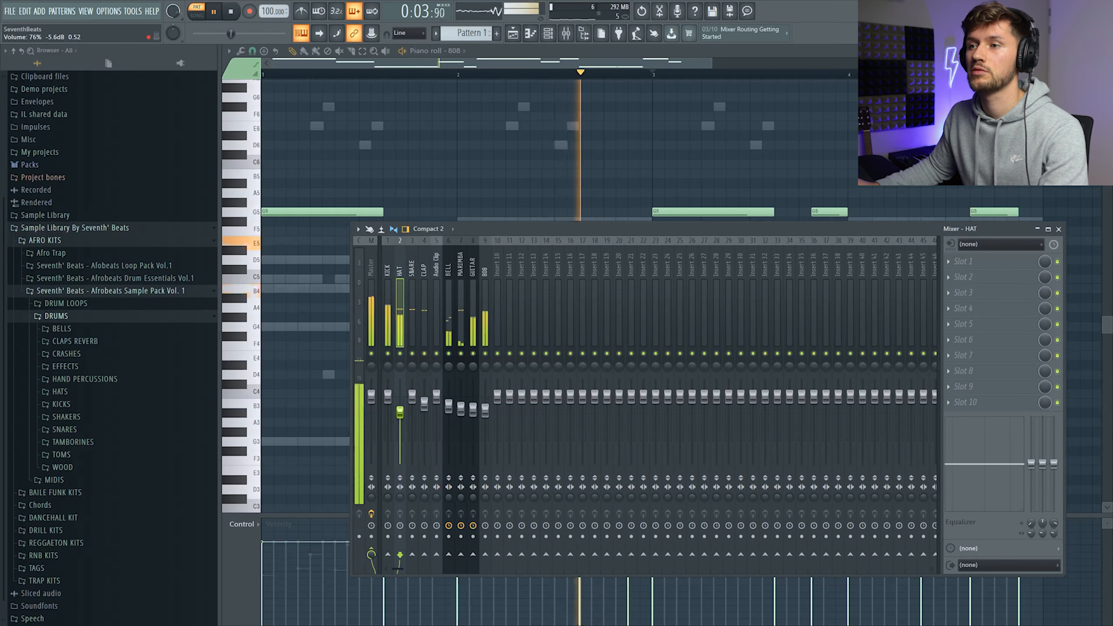
# Cut SNARE's low EQ band to minimum and lower its fader slightly.
pyautogui.click(413, 265)
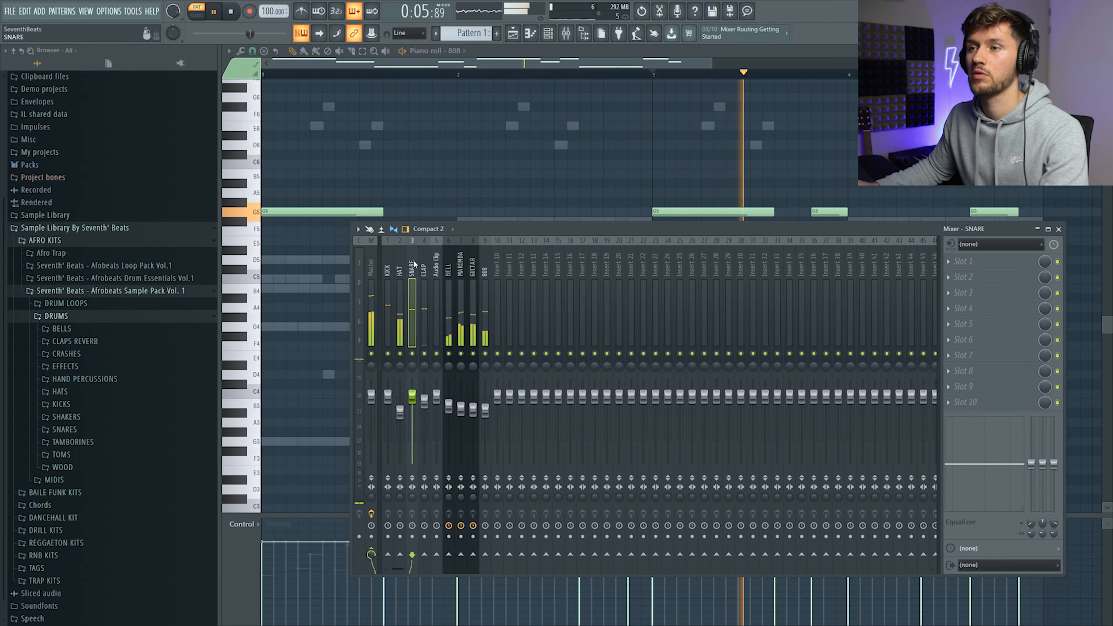
pyautogui.moveTo(1032, 464); pyautogui.dragTo(1032, 512)
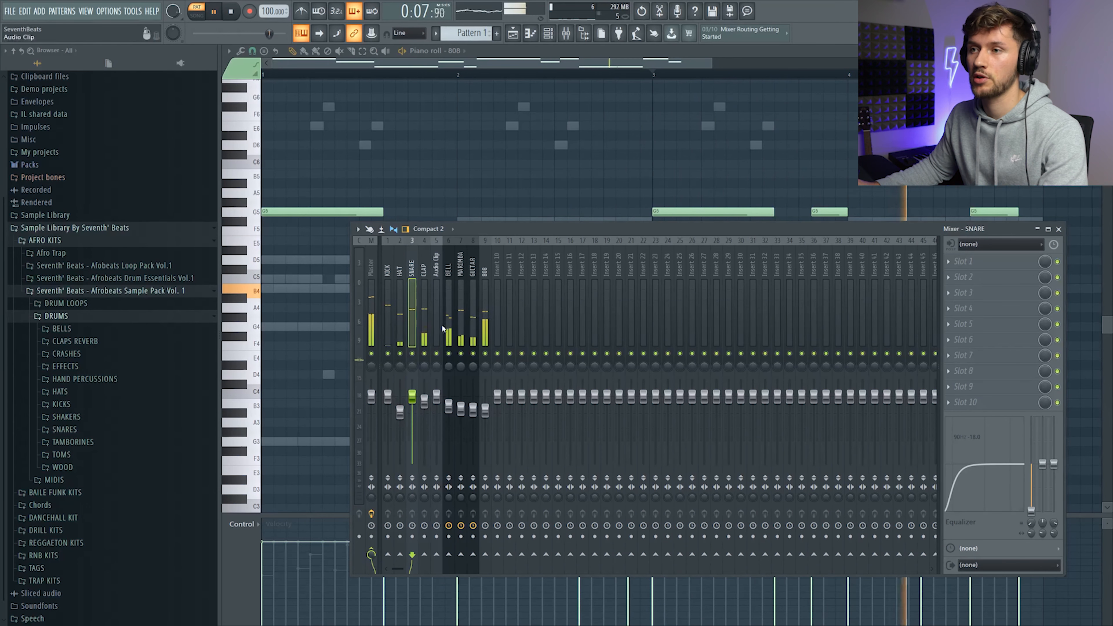
pyautogui.moveTo(412, 407); pyautogui.dragTo(412, 403)
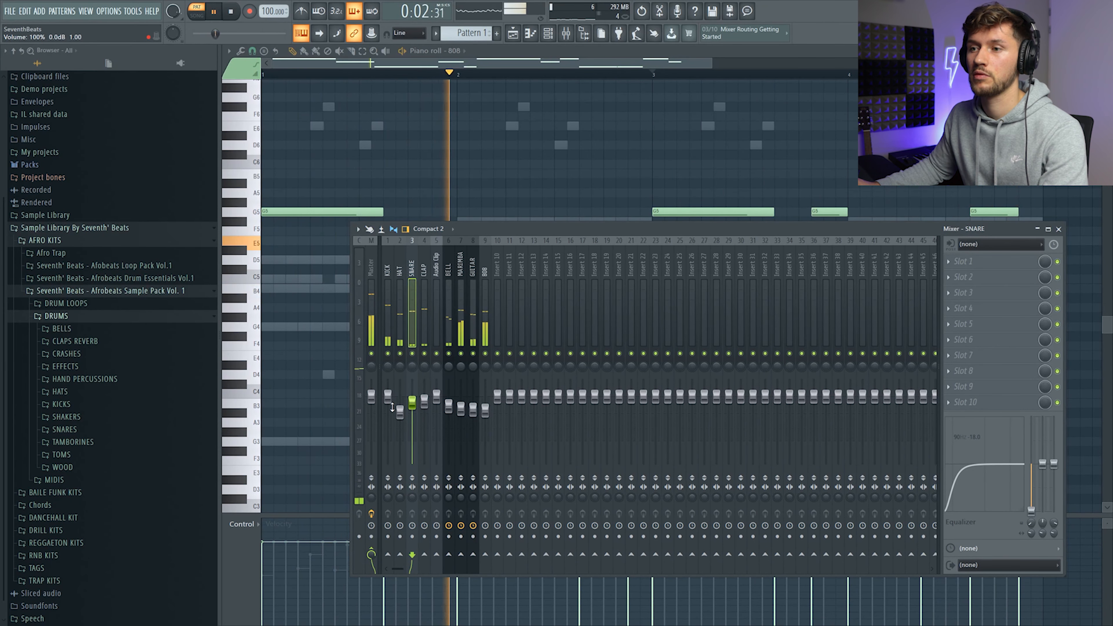
# Rebalance the faders by lowering HAT slightly, raising KICK slightly, and bringing BELL down to about 72%.
pyautogui.click(396, 338)
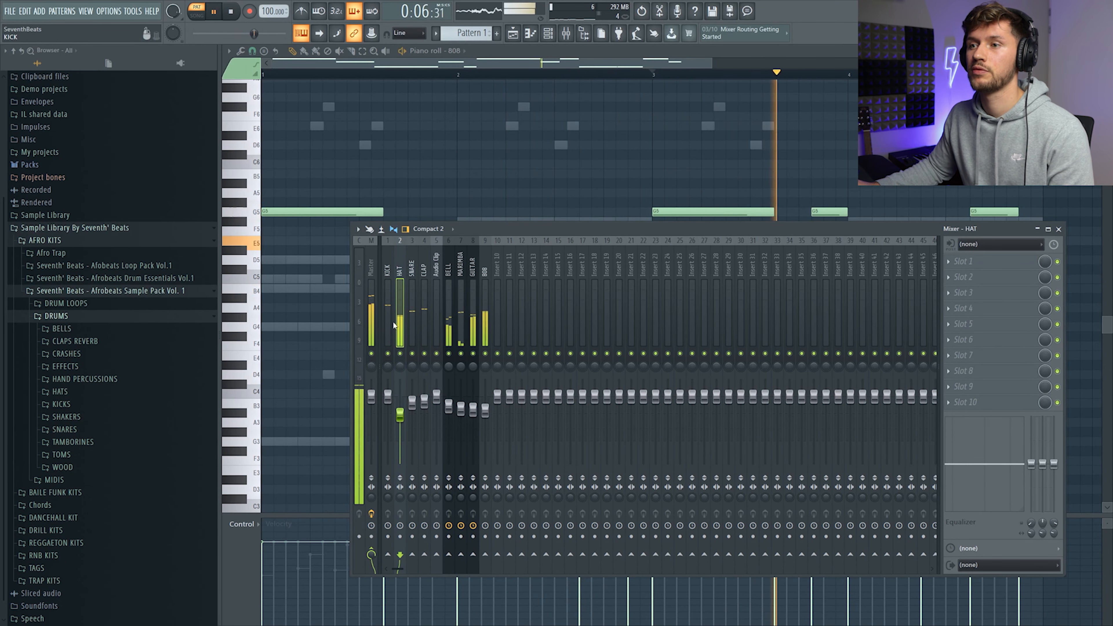
pyautogui.moveTo(387, 396); pyautogui.dragTo(387, 386)
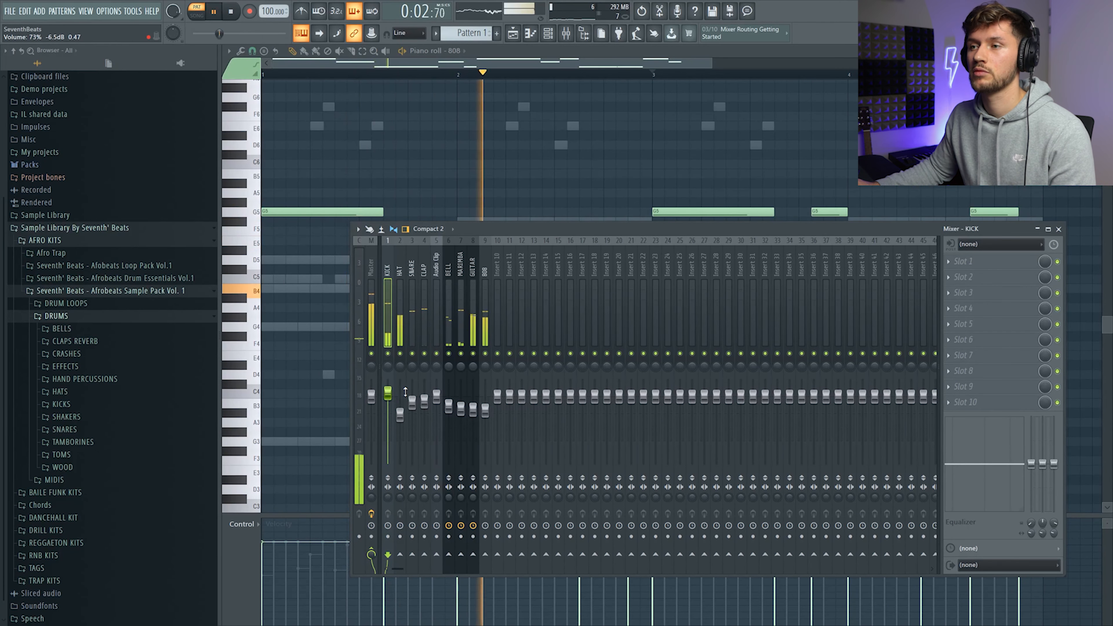
pyautogui.moveTo(449, 405); pyautogui.dragTo(448, 420)
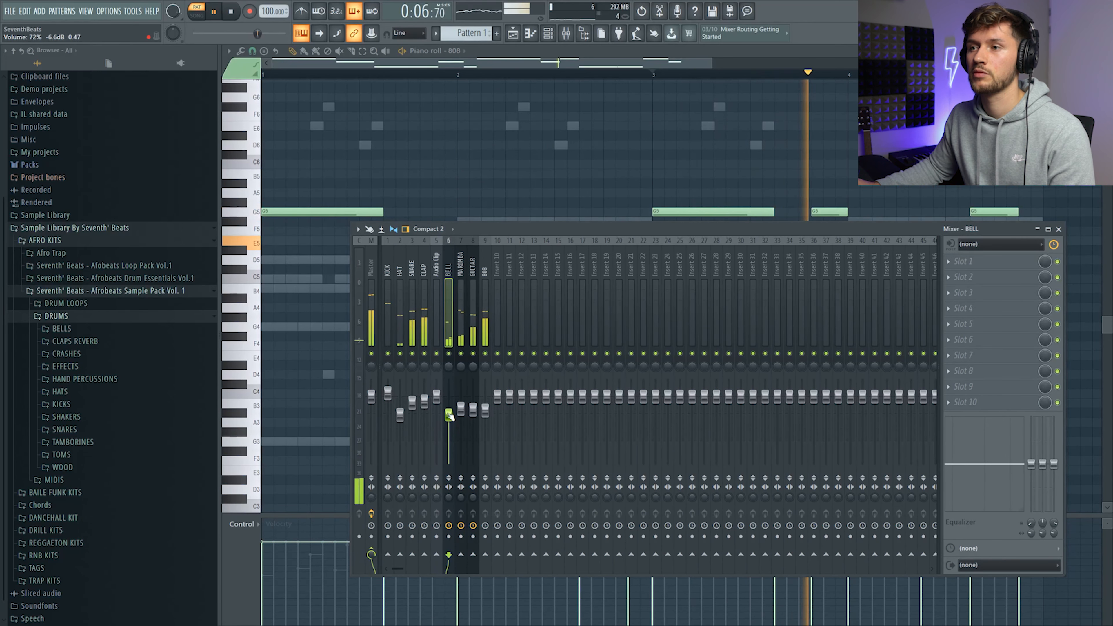
# Insert Fruity parametric EQ 2 on BELL, roll off its lows, and make a narrow band 6 cut at about 1.5 kHz.
pyautogui.click(950, 262)
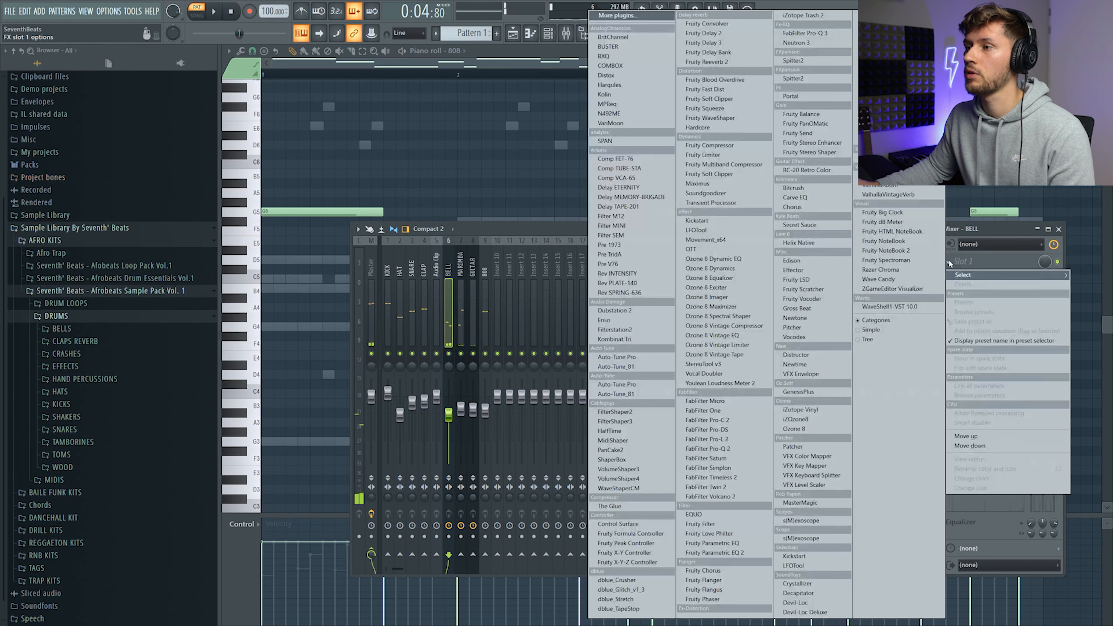
pyautogui.click(714, 552)
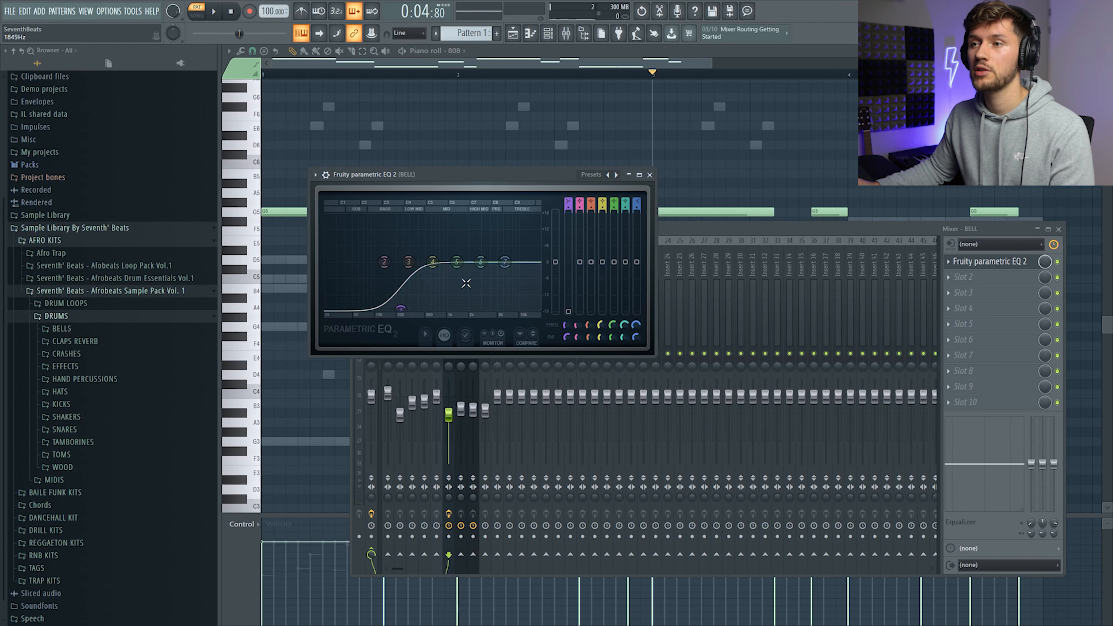
pyautogui.press('space')
pyautogui.moveTo(481, 262); pyautogui.dragTo(458, 233)
pyautogui.scroll(-5, 473, 250)
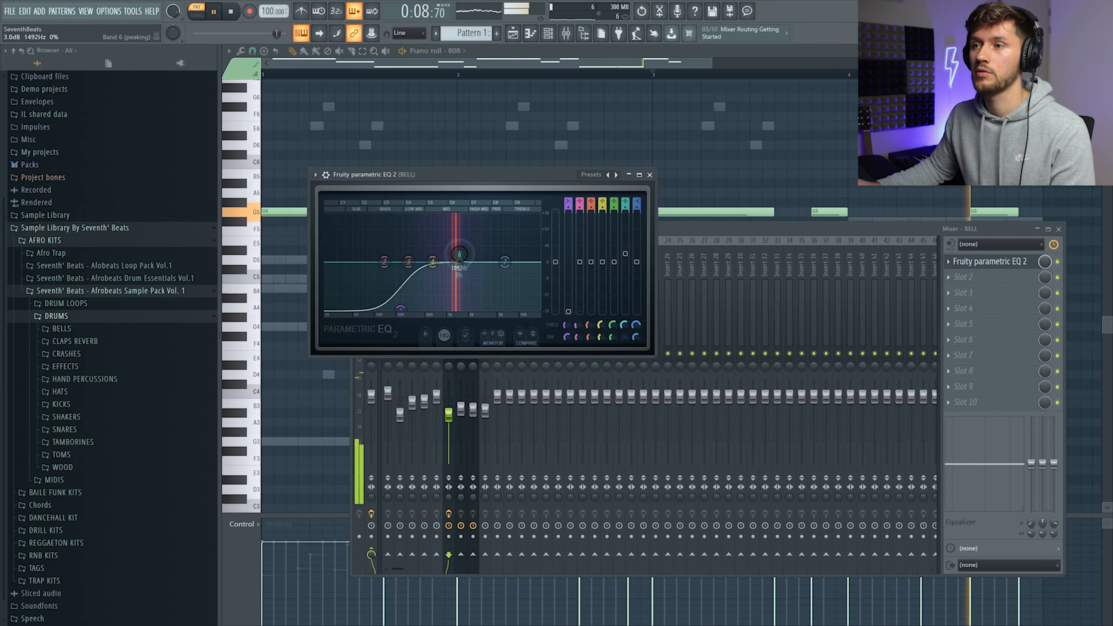
pyautogui.moveTo(458, 280); pyautogui.dragTo(456, 288)
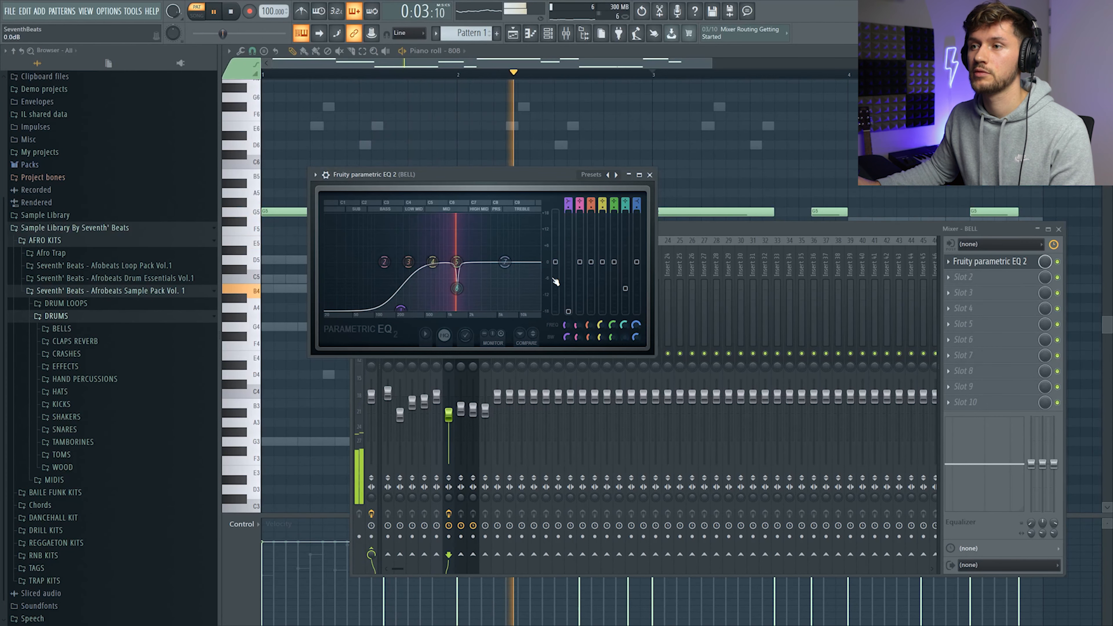
# Add Fruity Reeverb 2 in BELL's second effect slot and raise its wet level to 74%.
pyautogui.click(723, 228)
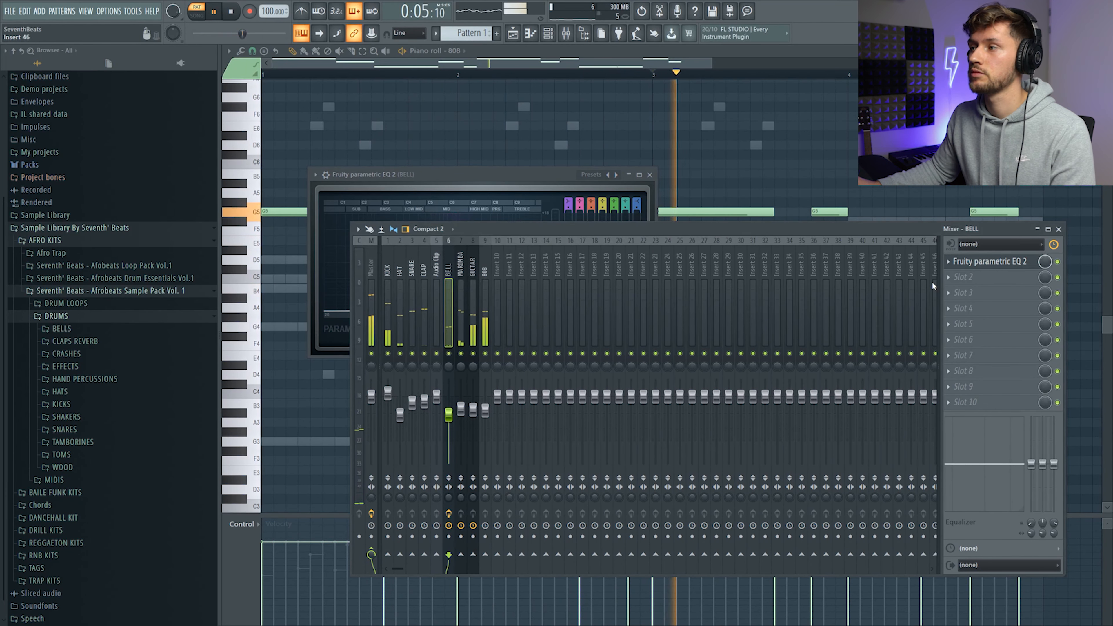
pyautogui.press('space')
pyautogui.click(949, 277)
pyautogui.click(726, 62)
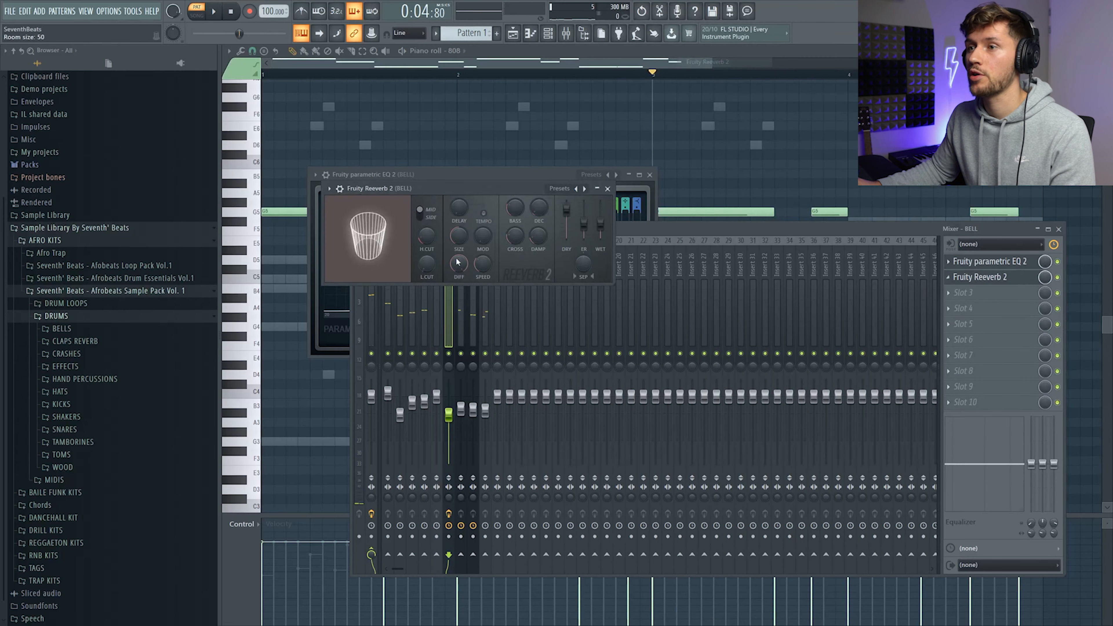
pyautogui.press('space')
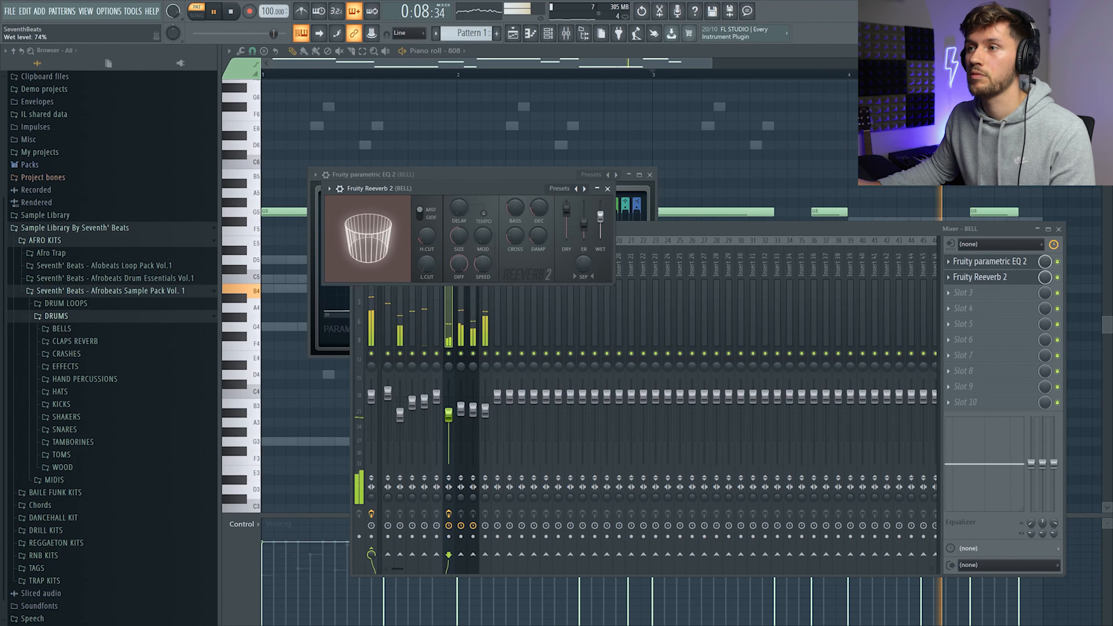
# Insert Fruity Reeverb 2 on GUITAR with the low cut at 3000 Hz and the wet level at 72%.
pyautogui.click(745, 229)
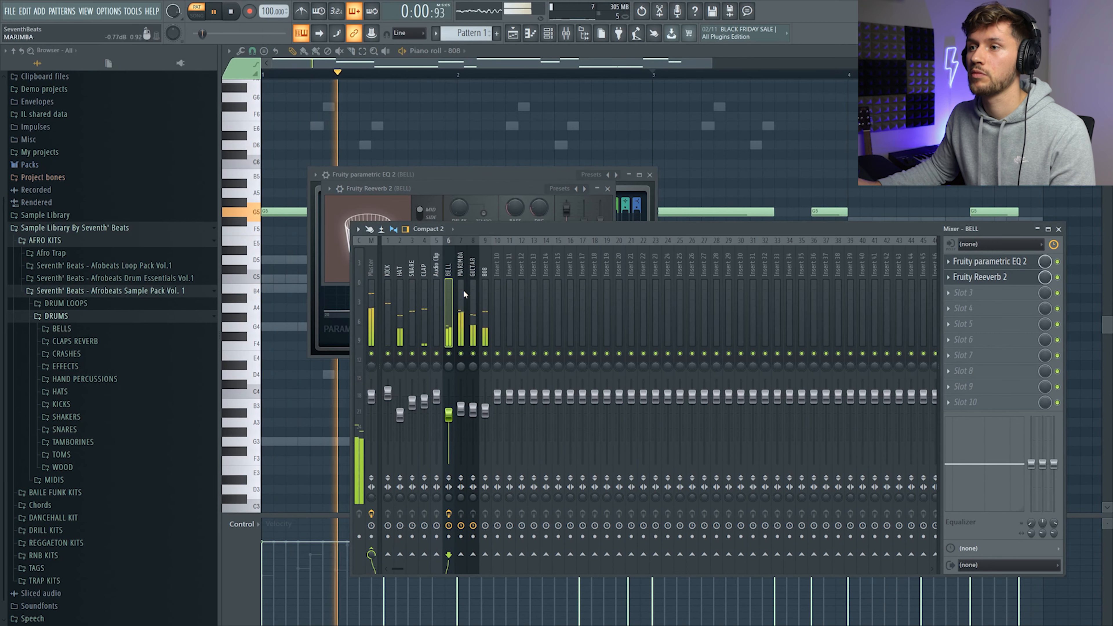
pyautogui.click(472, 281)
pyautogui.click(964, 262)
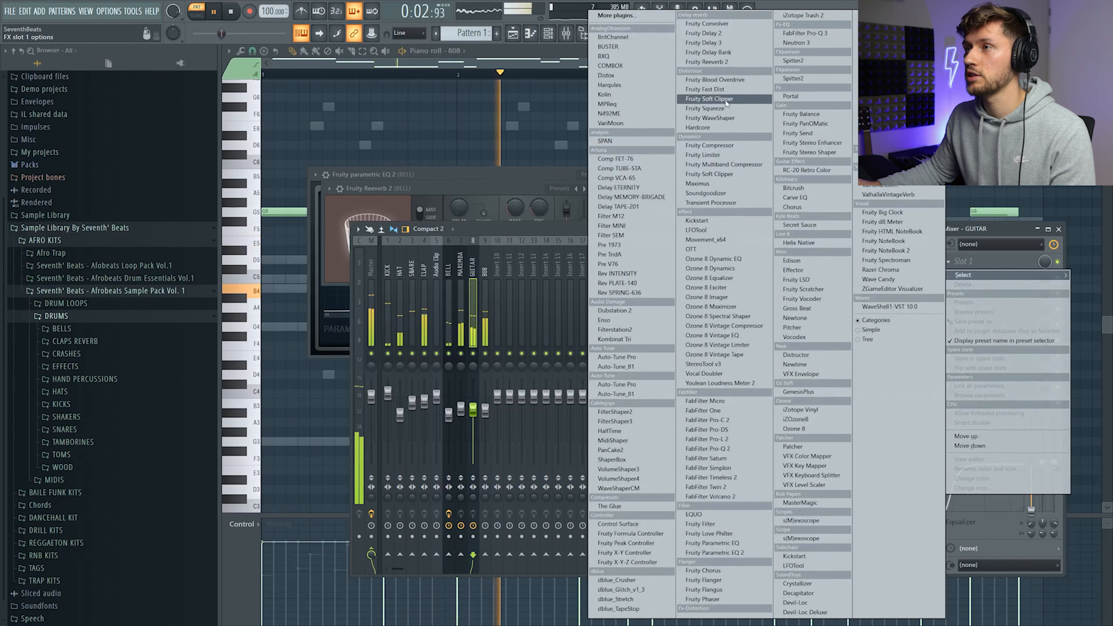
pyautogui.click(725, 64)
pyautogui.moveTo(531, 164); pyautogui.dragTo(531, 171)
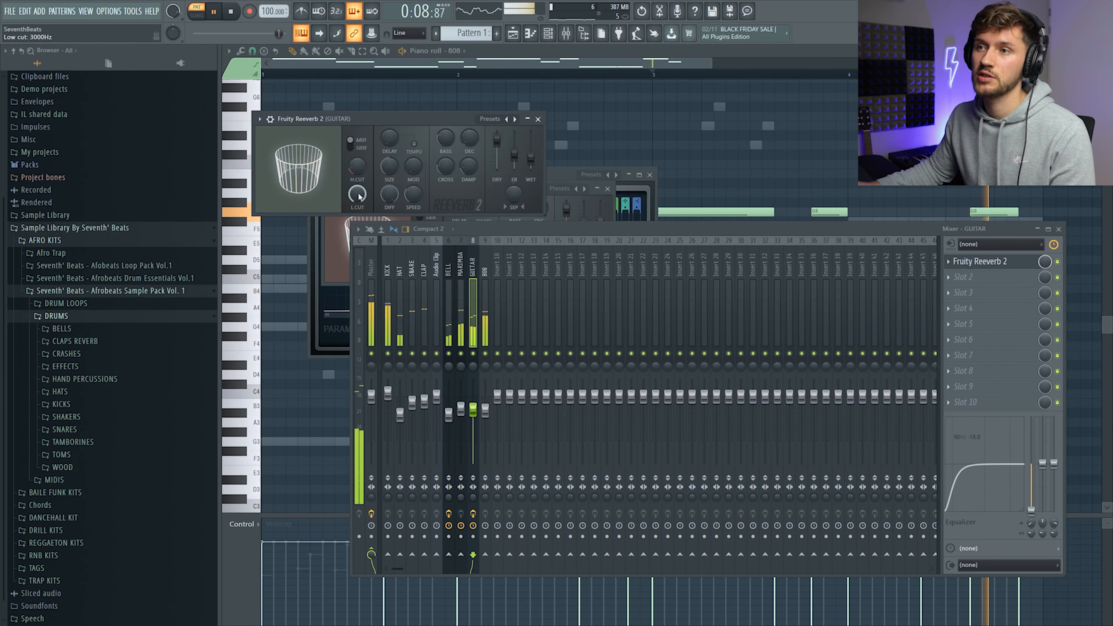
pyautogui.moveTo(531, 156); pyautogui.dragTo(531, 147)
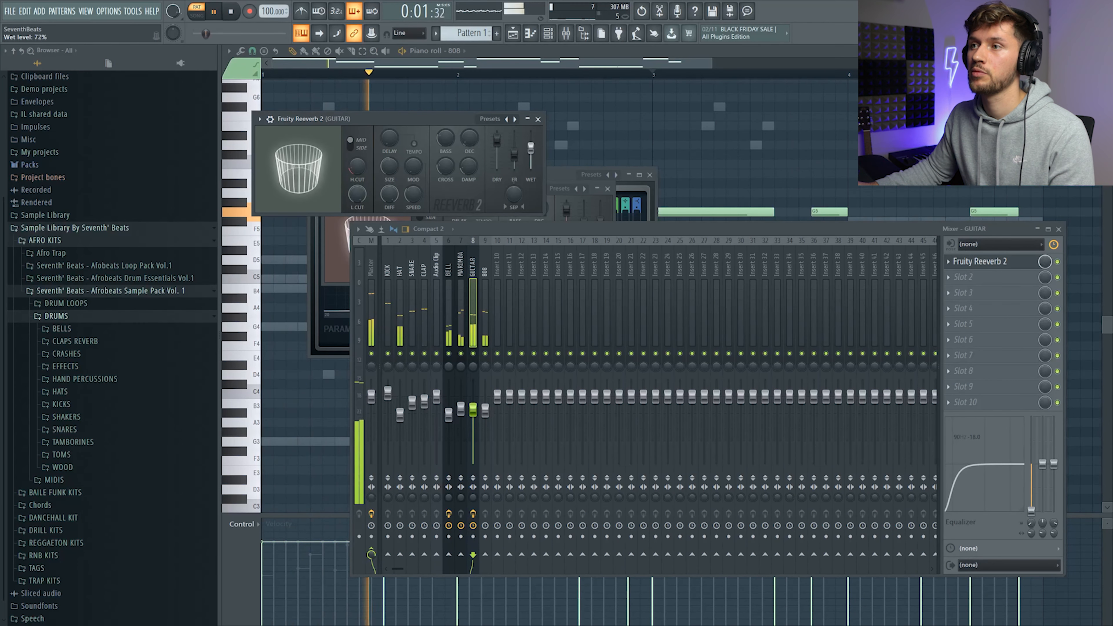
# Raise the 808 mixer fader slightly and insert Fruity parametric EQ 2 on the 808 track.
pyautogui.click(482, 272)
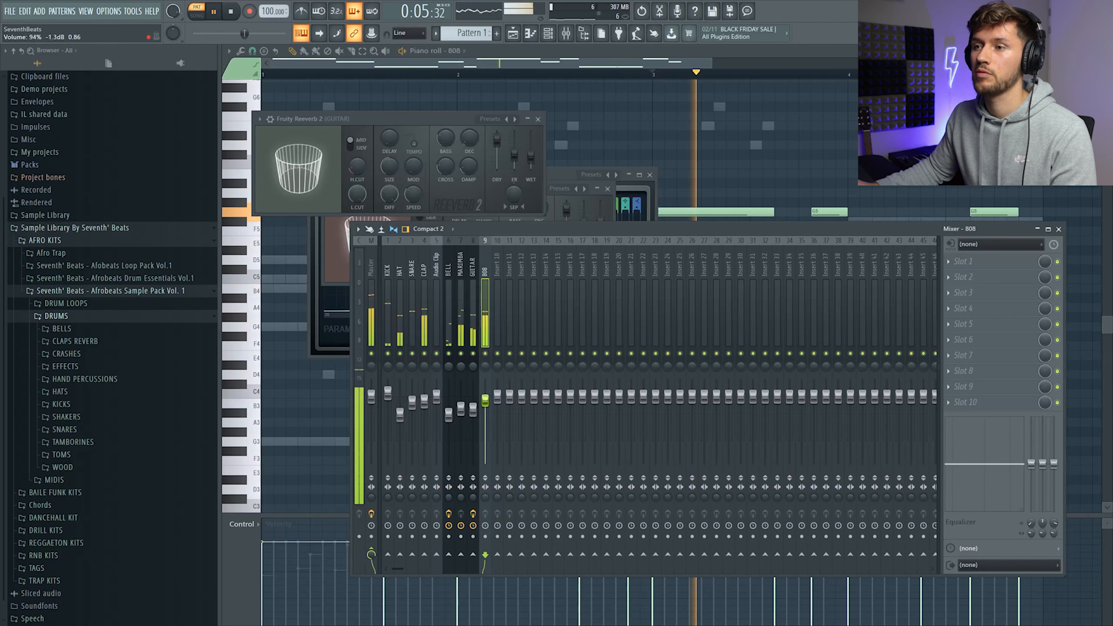
pyautogui.moveTo(485, 403); pyautogui.dragTo(486, 404)
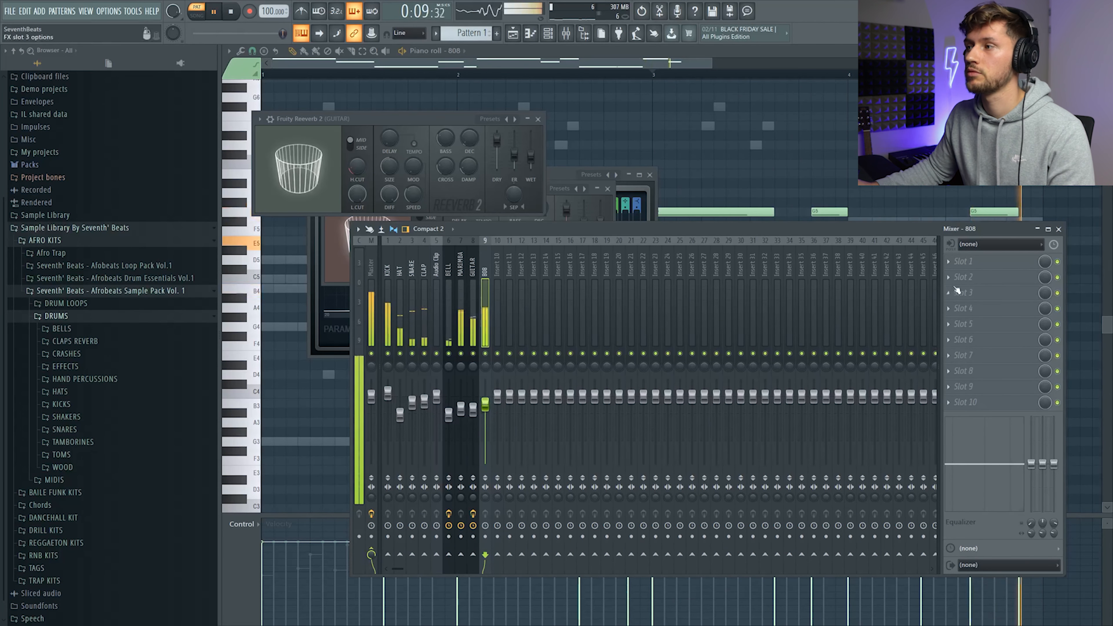
pyautogui.click(955, 264)
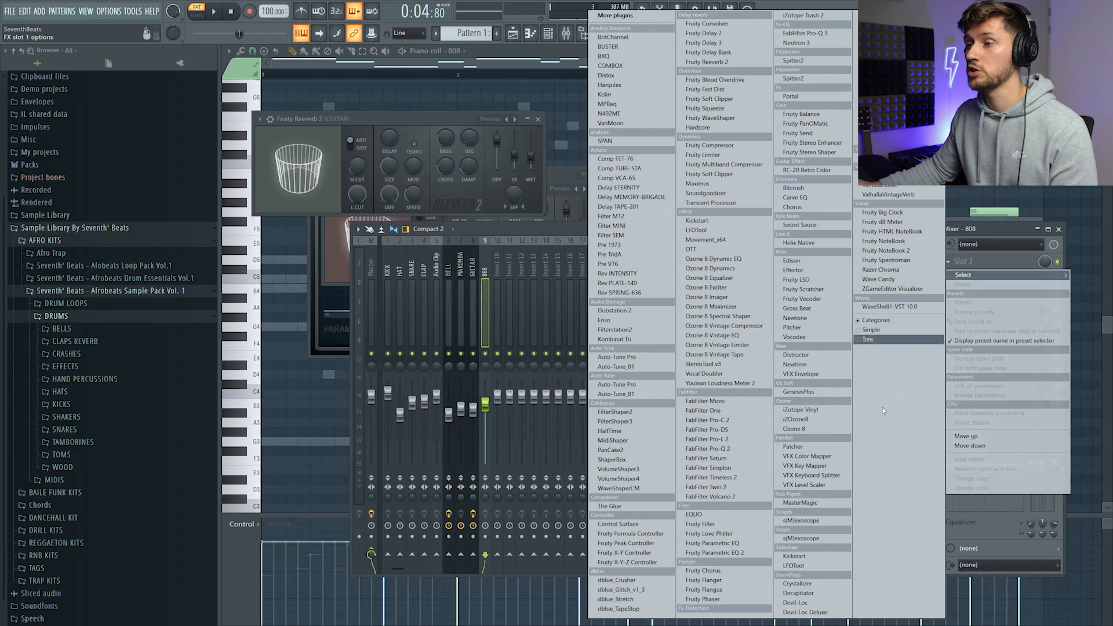
pyautogui.click(713, 552)
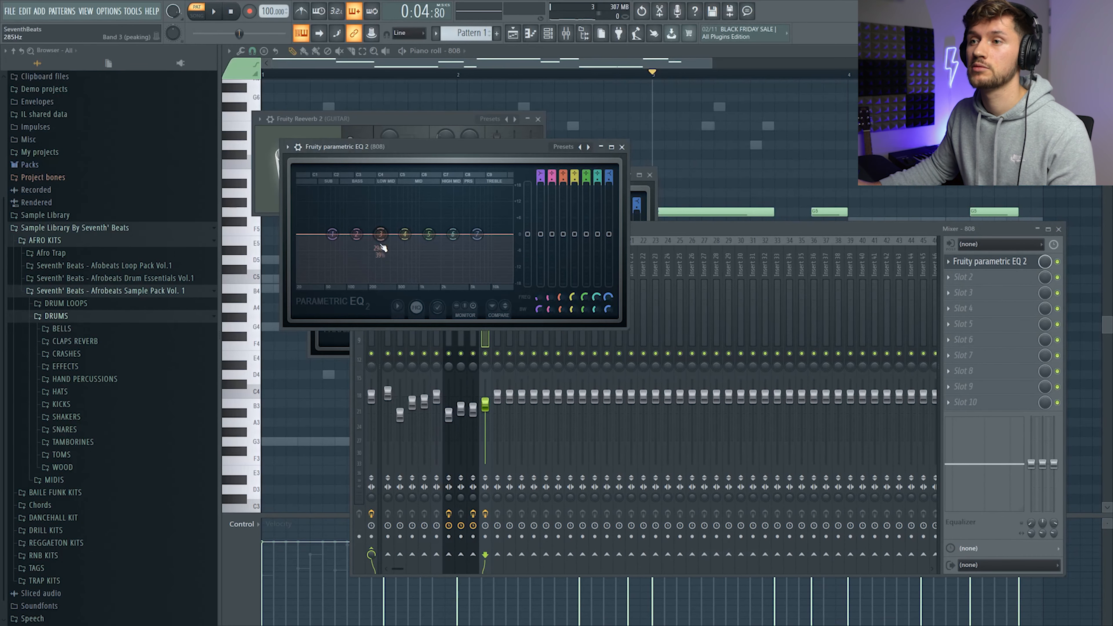
# Solo the 808 channel, cut its EQ band 3 by 12.4 dB at 167 Hz, and roll off the highs with band 7.
pyautogui.scroll(-5, 380, 214)
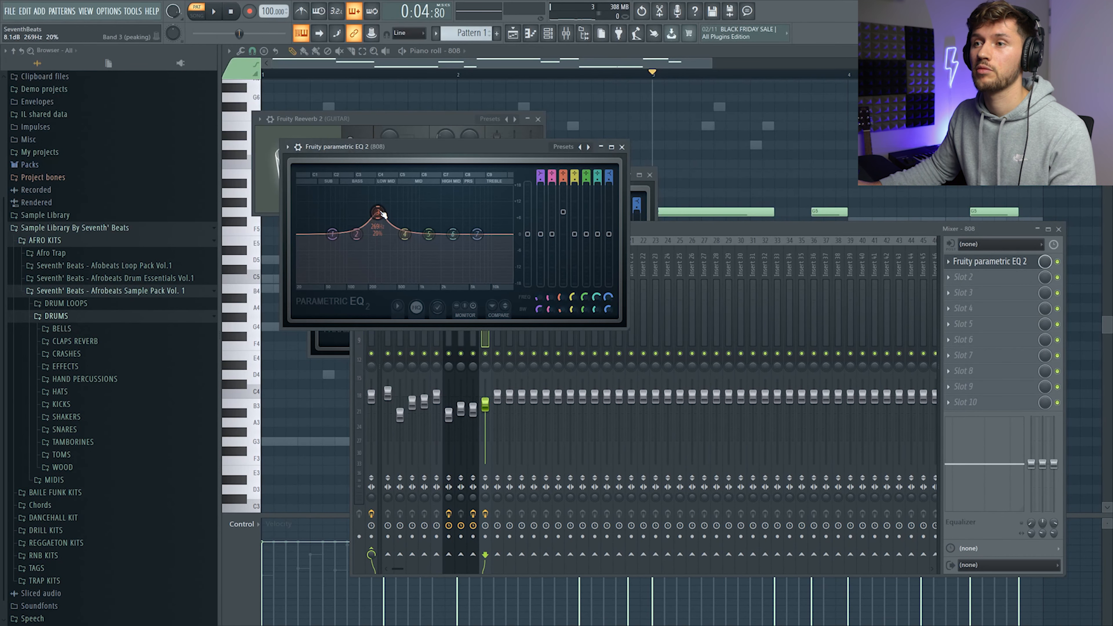
pyautogui.click(548, 34)
pyautogui.rightClick(386, 401)
pyautogui.press('space')
pyautogui.moveTo(378, 212); pyautogui.dragTo(363, 268)
pyautogui.scroll(3, 360, 273)
pyautogui.moveTo(478, 234); pyautogui.dragTo(423, 280)
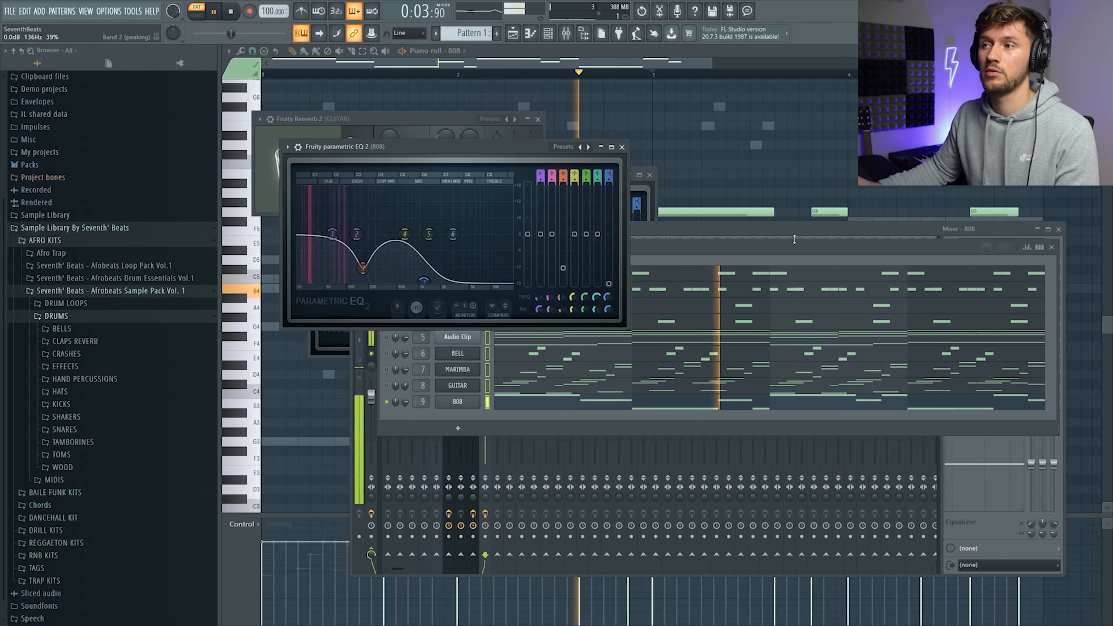
# Restore the full mix from the 808 solo and adjust the bandwidth of the 808 EQ's band 3 cut during playback.
pyautogui.click(710, 248)
pyautogui.press('space')
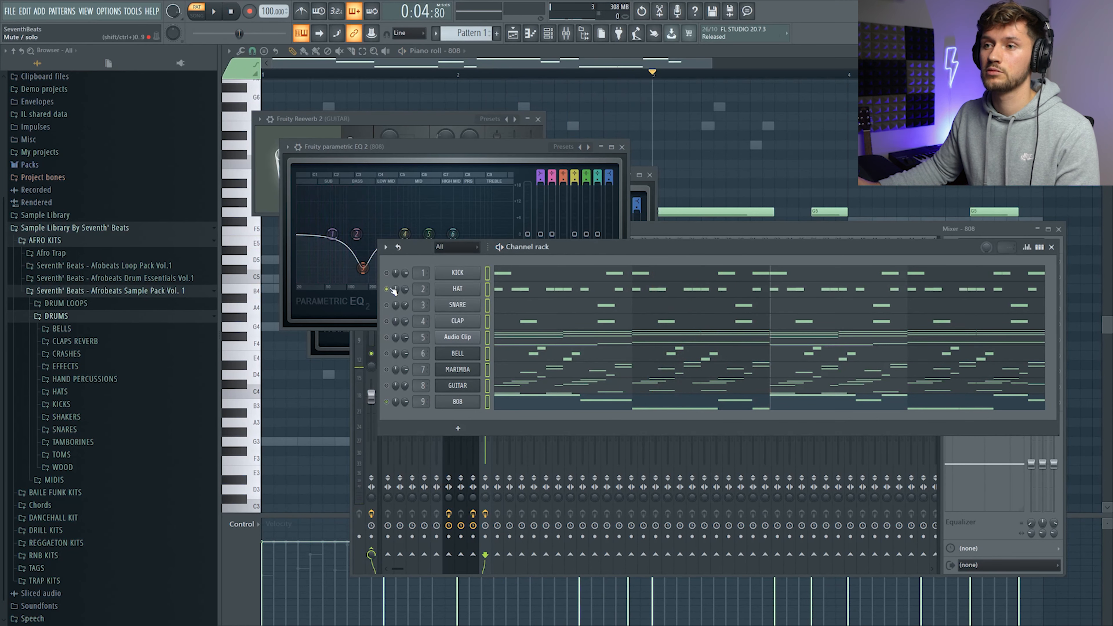
pyautogui.press('space')
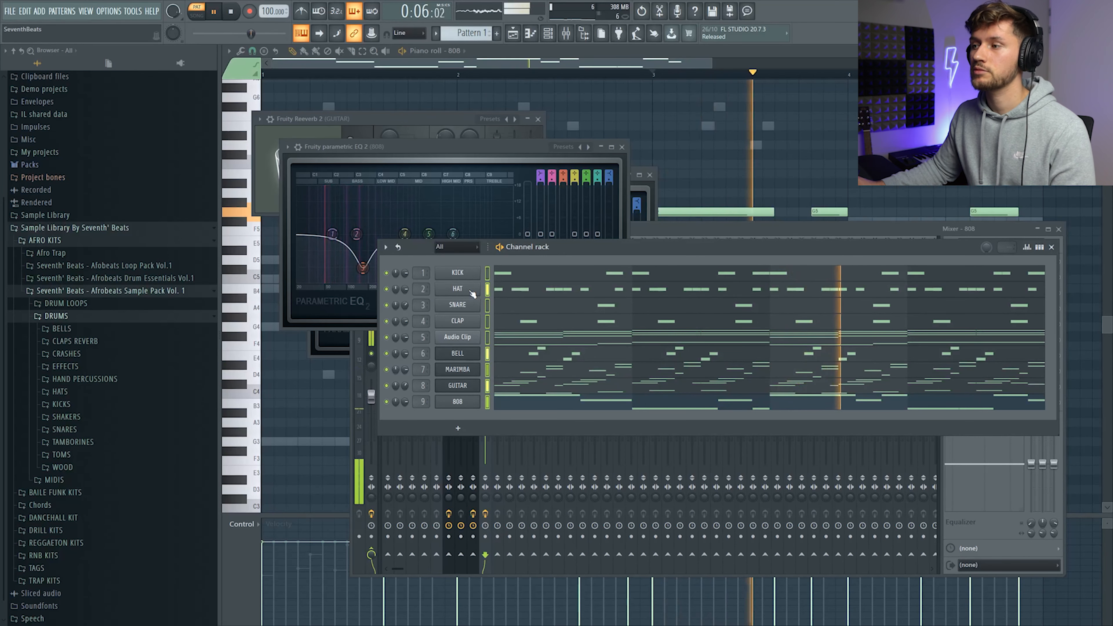
pyautogui.click(365, 270)
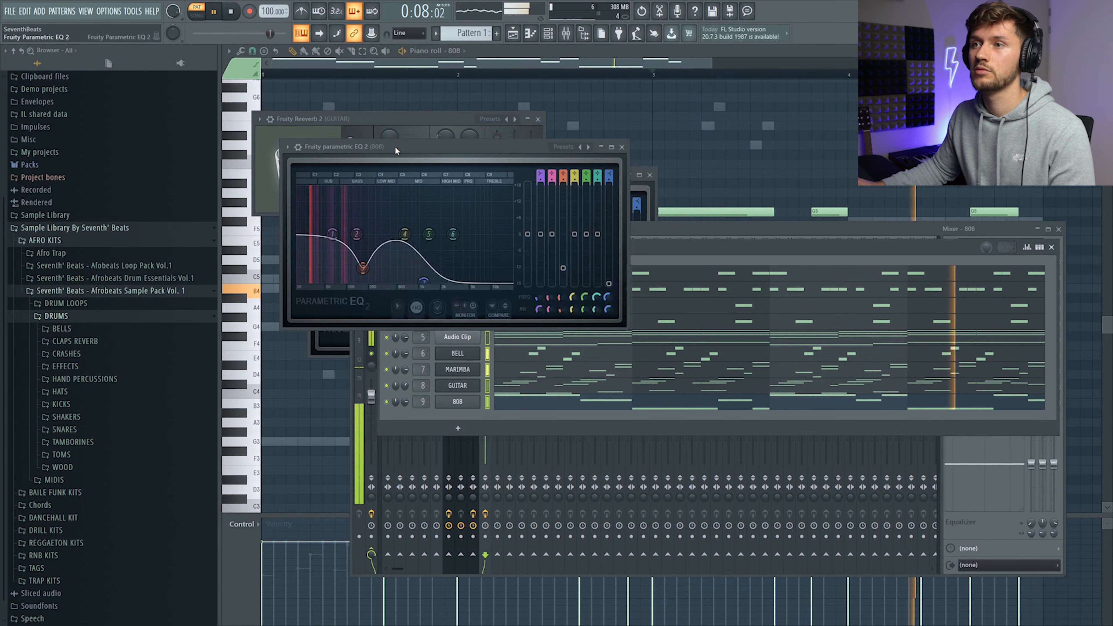
pyautogui.scroll(-5, 367, 273)
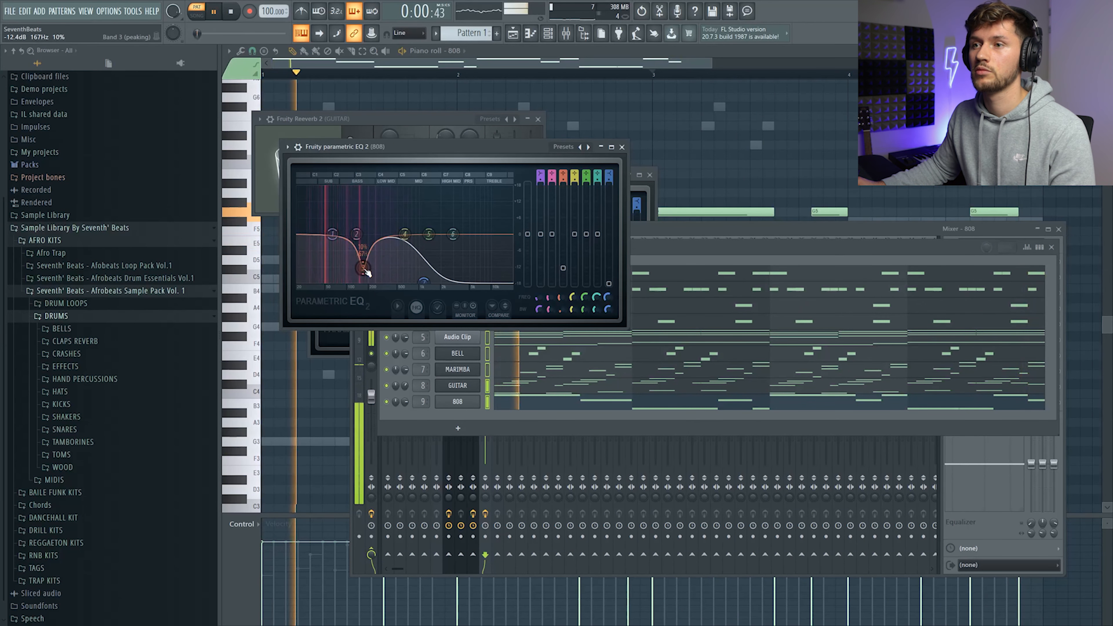
pyautogui.scroll(4, 367, 272)
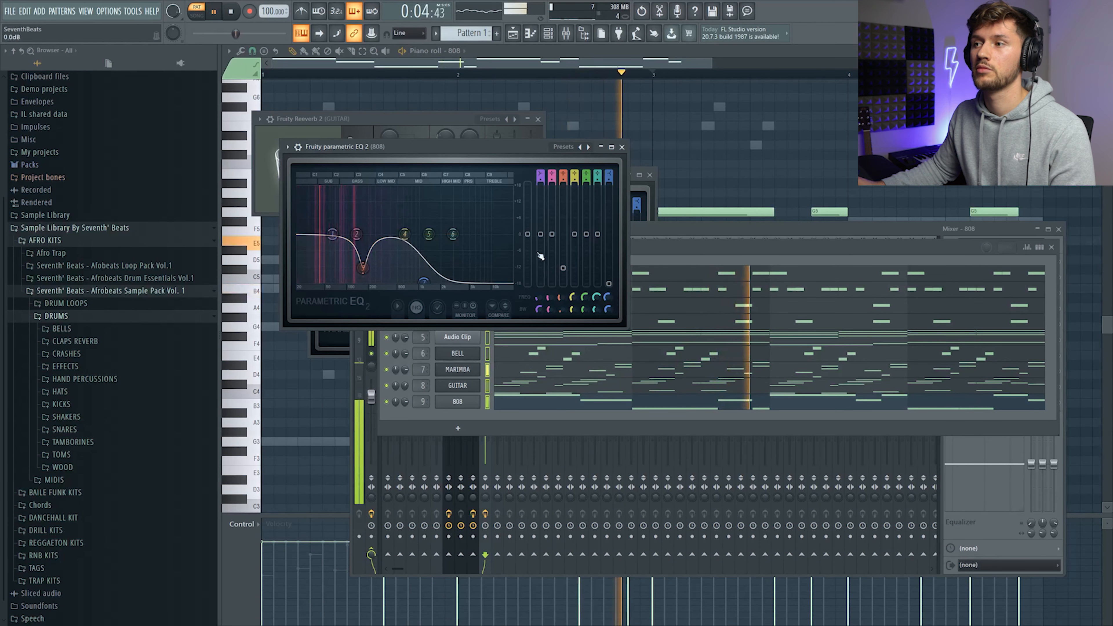
pyautogui.click(673, 248)
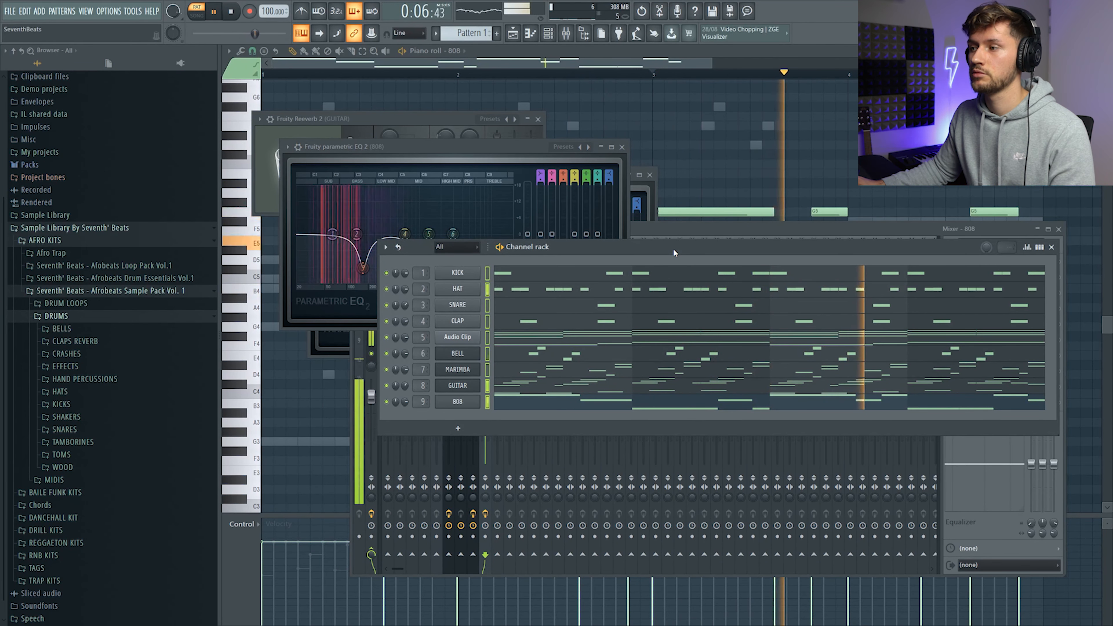
pyautogui.click(678, 235)
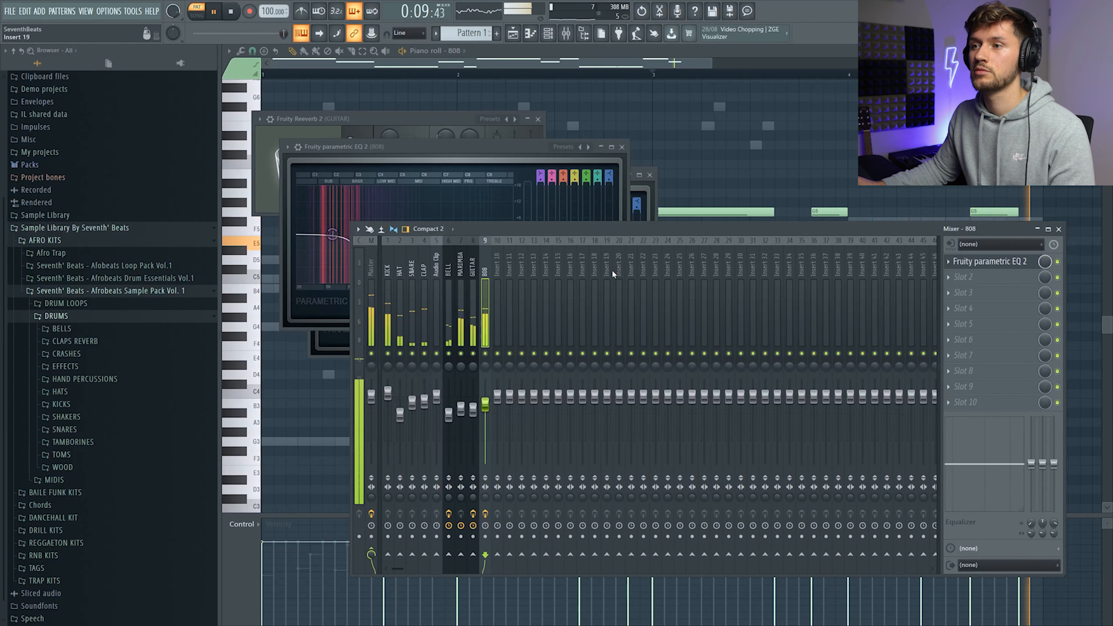
pyautogui.press('space')
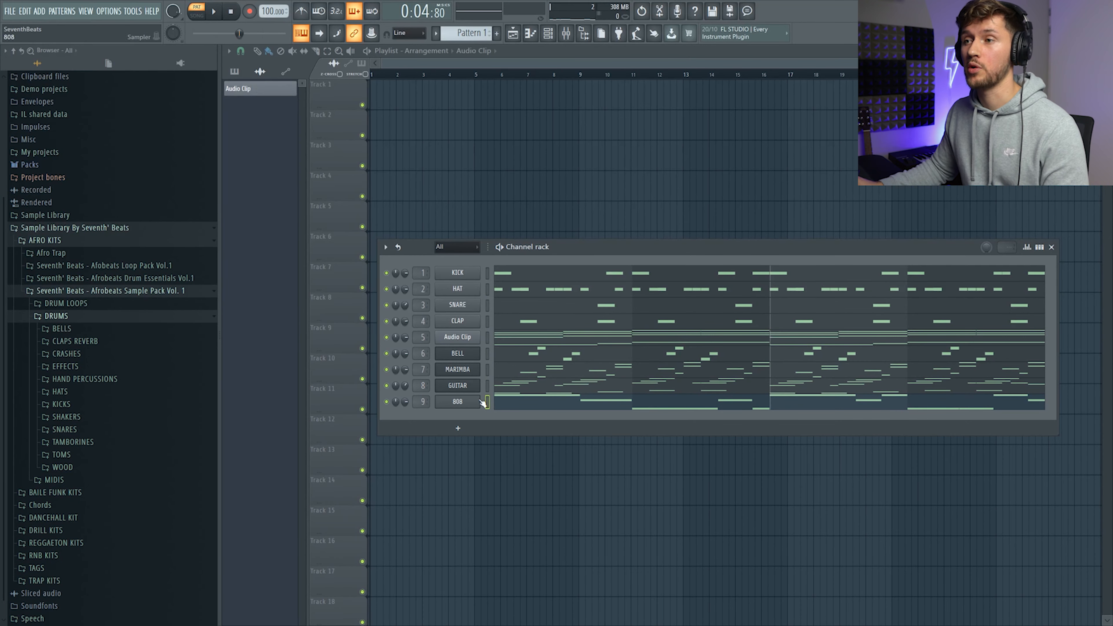
# Move the BELL notes out of Pattern 1 into a new pattern of their own.
pyautogui.click(491, 337)
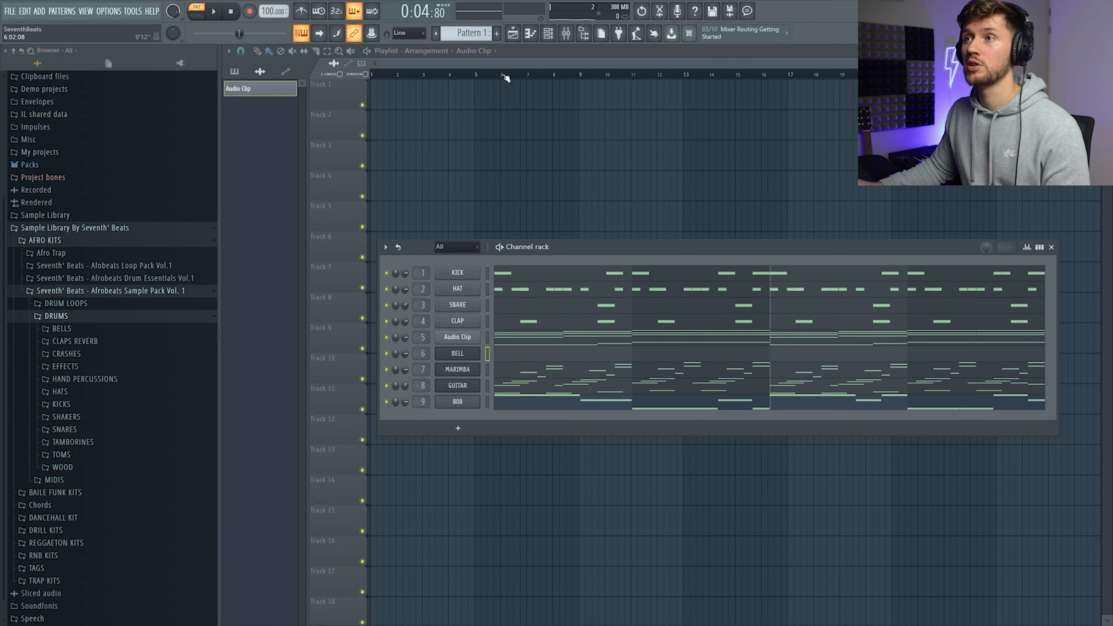
pyautogui.click(497, 34)
pyautogui.press('Return')
pyautogui.press('KP_Subtract')
pyautogui.press('KP_Subtract')
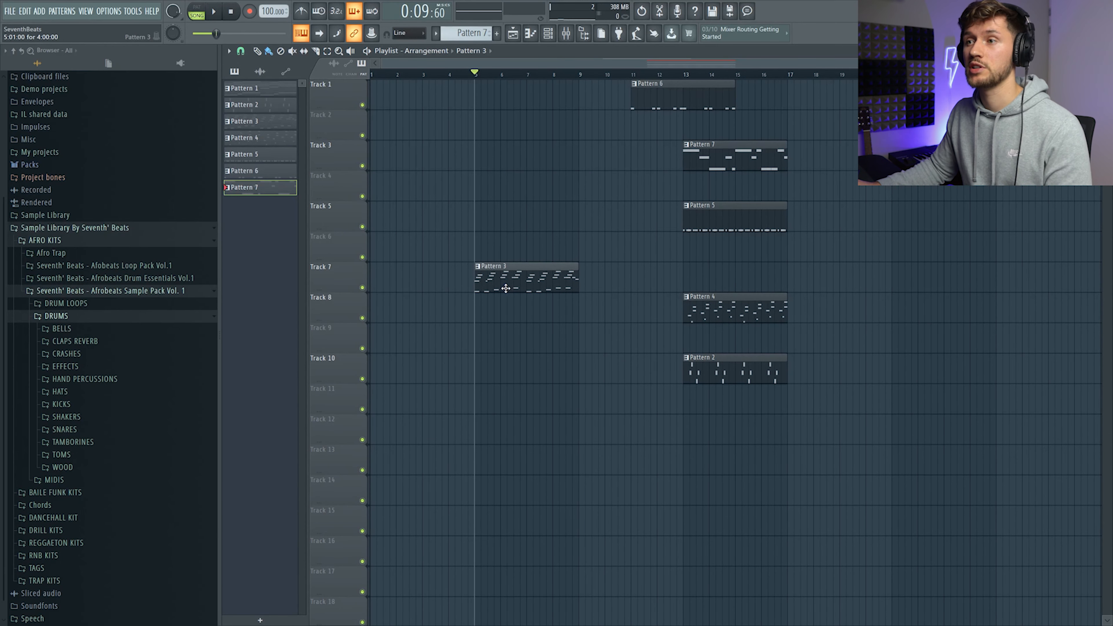
# During song playback, move Pattern 4 to bar 9 on Track 8 and copy Pattern 3 to bar 9 on Track 7.
pyautogui.press('space')
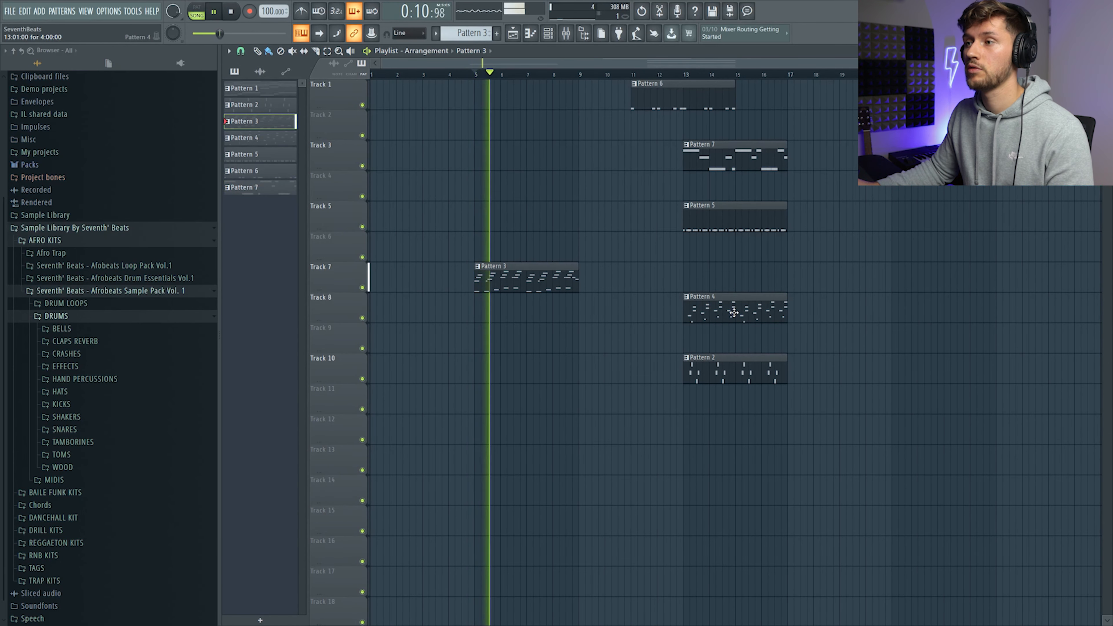
pyautogui.click(732, 314)
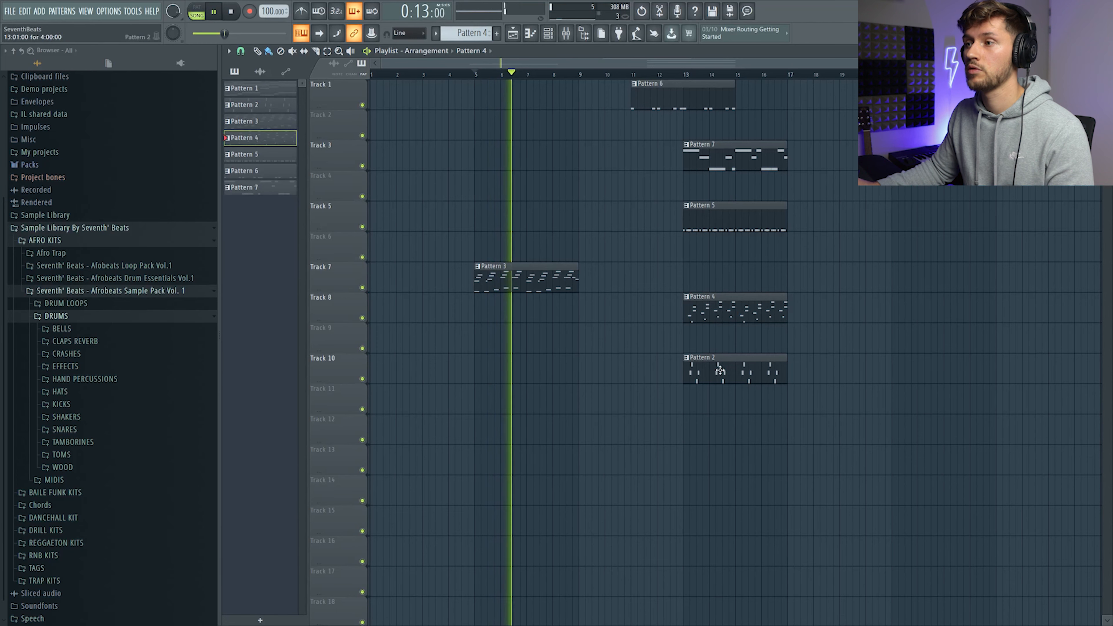
pyautogui.moveTo(732, 312); pyautogui.dragTo(629, 309)
pyautogui.click(566, 278)
pyautogui.click(574, 259)
pyautogui.moveTo(599, 255); pyautogui.dragTo(605, 277)
# Place Pattern 6 at bars 13 and 17 on Track 1, and copy Pattern 3 to bars 13 and 17 on Track 7.
pyautogui.moveTo(680, 97); pyautogui.dragTo(812, 93)
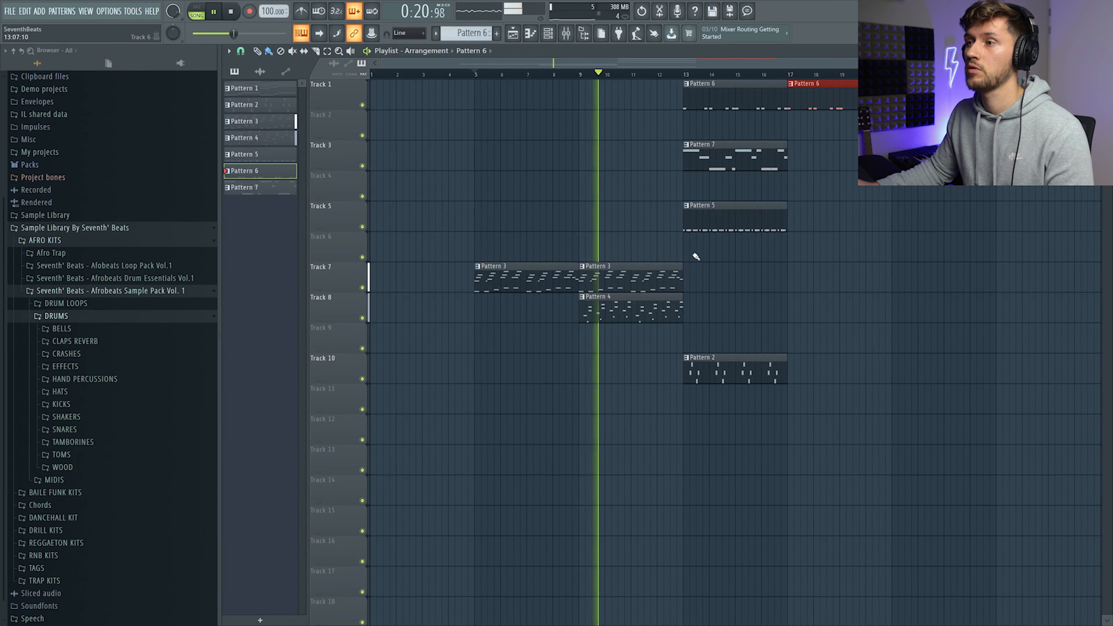
pyautogui.click(665, 286)
pyautogui.moveTo(691, 249)
pyautogui.mouseDown()
pyautogui.moveTo(827, 248)
pyautogui.moveTo(838, 297)
pyautogui.mouseUp()
# Copy Pattern 5, Pattern 7 and Pattern 2 to bar 17 on their own playlist tracks.
pyautogui.click(767, 220)
pyautogui.click(797, 245)
pyautogui.moveTo(818, 244); pyautogui.dragTo(802, 156)
pyautogui.click(770, 160)
pyautogui.click(797, 187)
pyautogui.click(774, 362)
pyautogui.click(797, 333)
pyautogui.moveTo(798, 334); pyautogui.dragTo(812, 373)
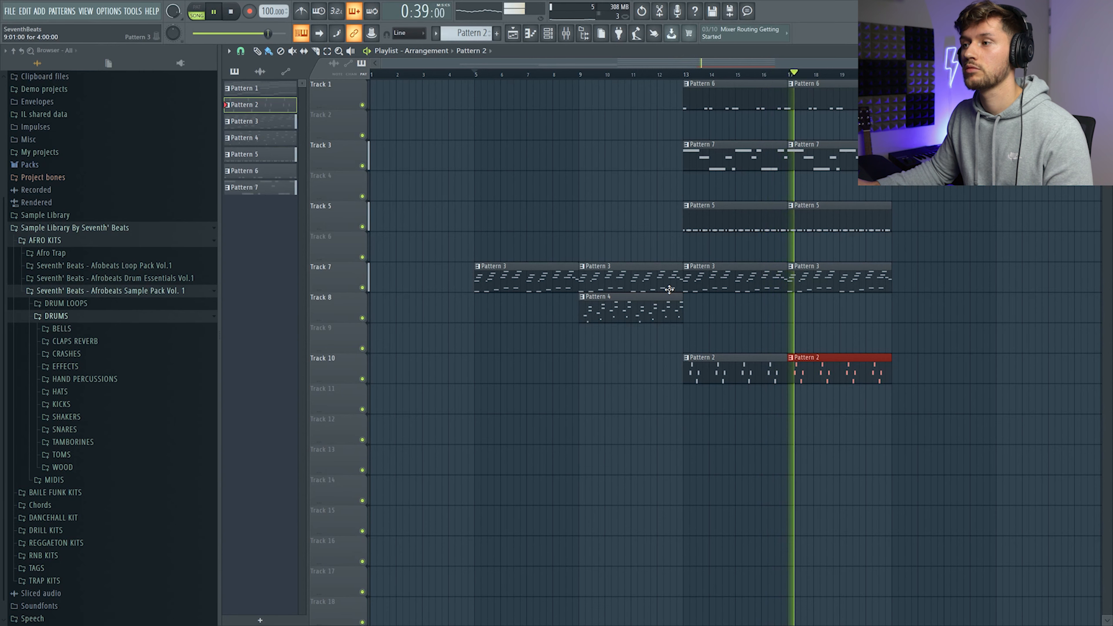
# Stop playback and duplicate the Pattern 3, 5, 6 and 7 clips from bars 13–20 to bar 21.
pyautogui.press('space')
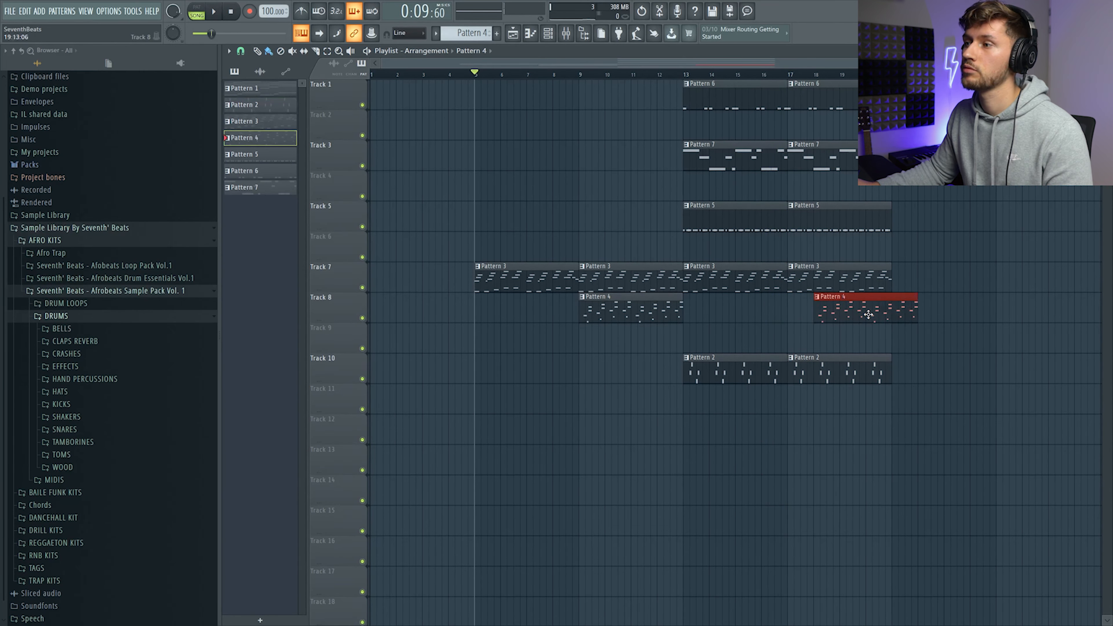
pyautogui.moveTo(824, 208); pyautogui.dragTo(731, 99)
pyautogui.hotkey('ctrl', 'b')
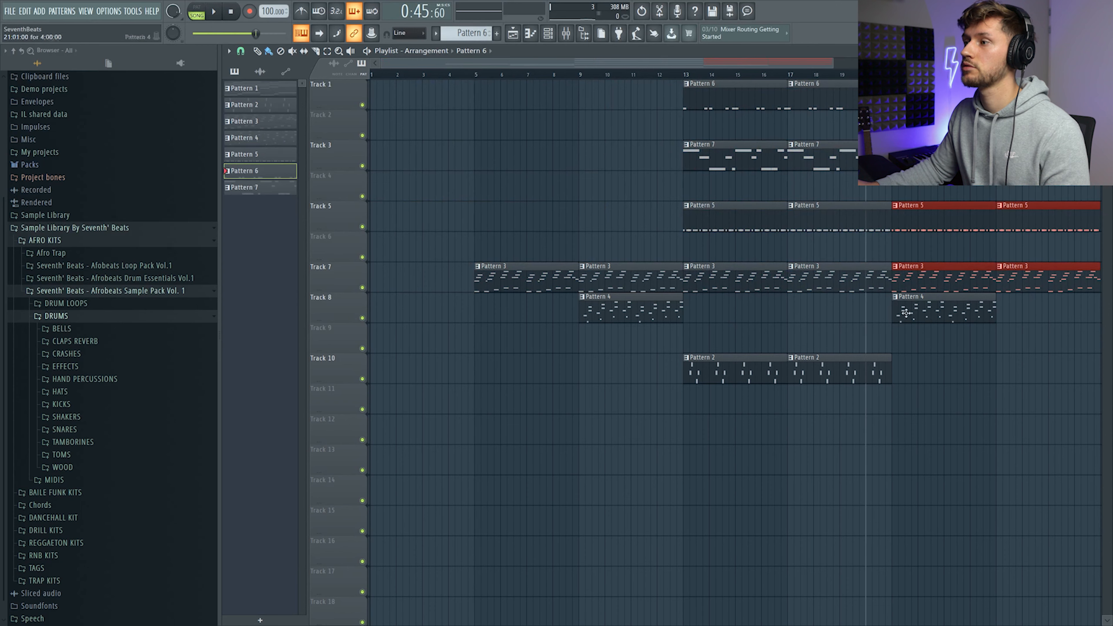
# Move Pattern 4 to bar 13 on Track 8 and arrange Pattern 2 at bars 9, 21 and 25 on Track 10.
pyautogui.moveTo(919, 313); pyautogui.dragTo(751, 313)
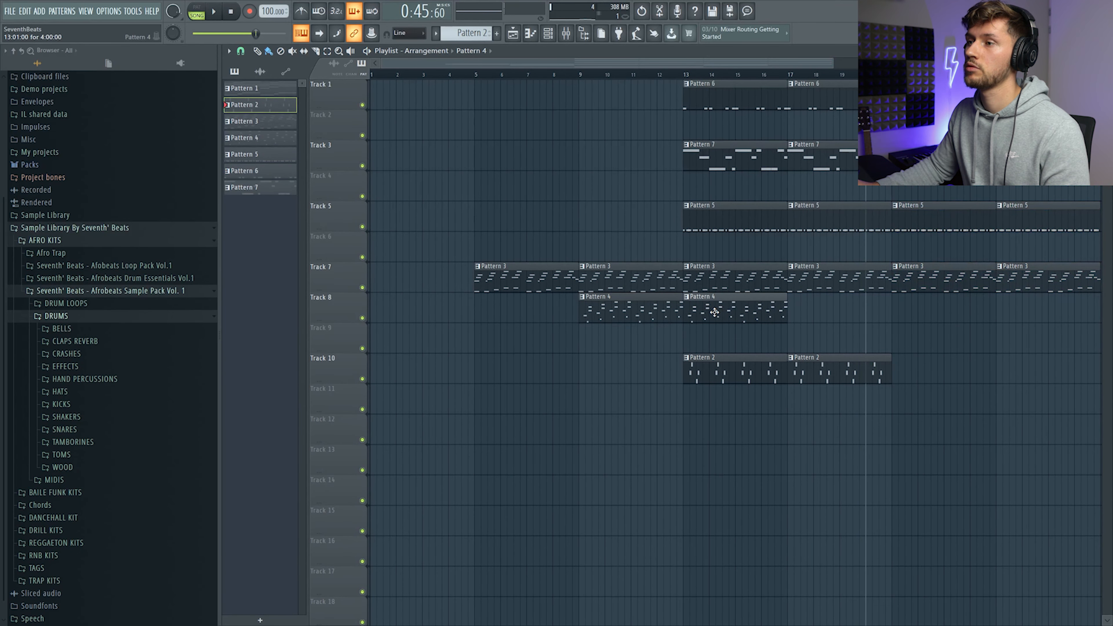
pyautogui.moveTo(684, 367); pyautogui.dragTo(613, 368)
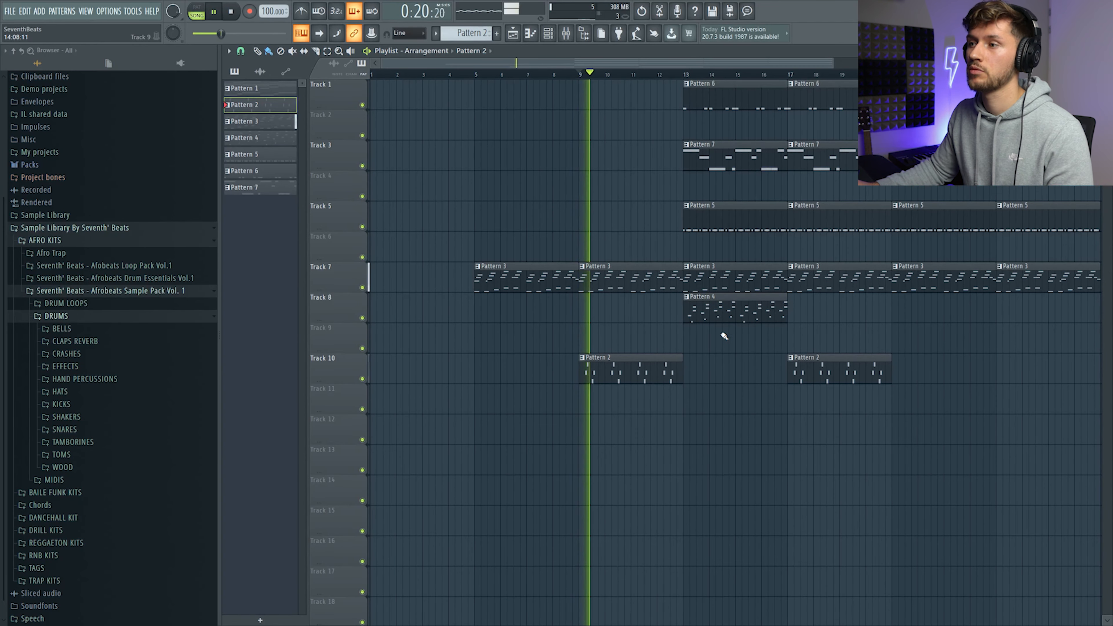
pyautogui.moveTo(836, 364); pyautogui.dragTo(993, 371)
# Repeat Pattern 4 on Track 8 at bars 17, 21 and 25.
pyautogui.click(769, 313)
pyautogui.moveTo(798, 334)
pyautogui.mouseDown()
pyautogui.moveTo(1031, 335)
pyautogui.moveTo(1026, 313)
pyautogui.mouseUp()
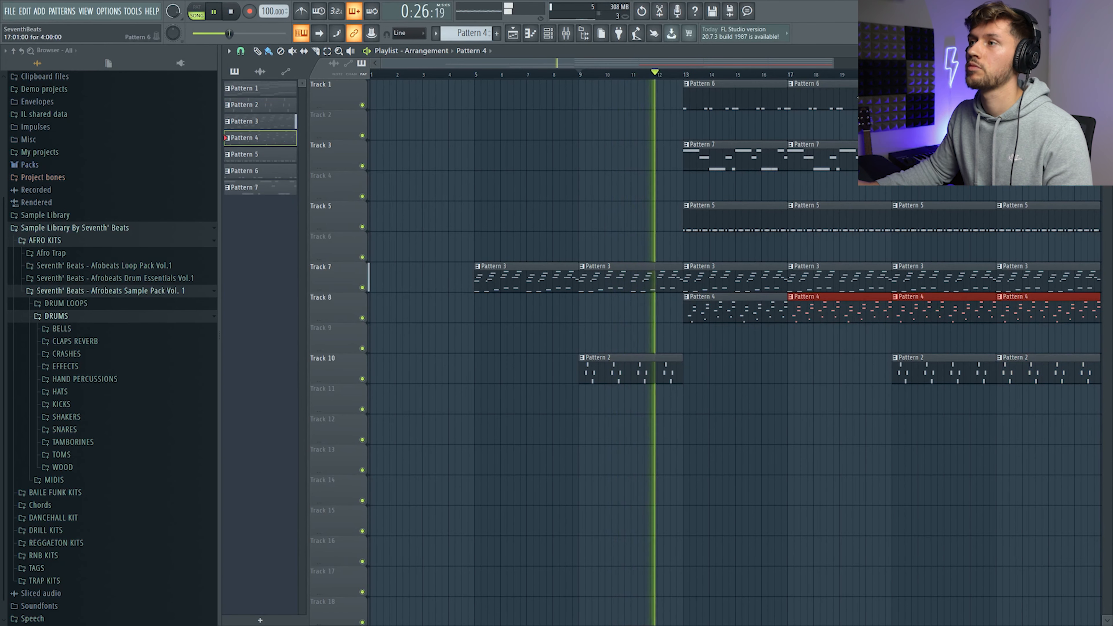
pyautogui.moveTo(834, 64); pyautogui.dragTo(949, 64)
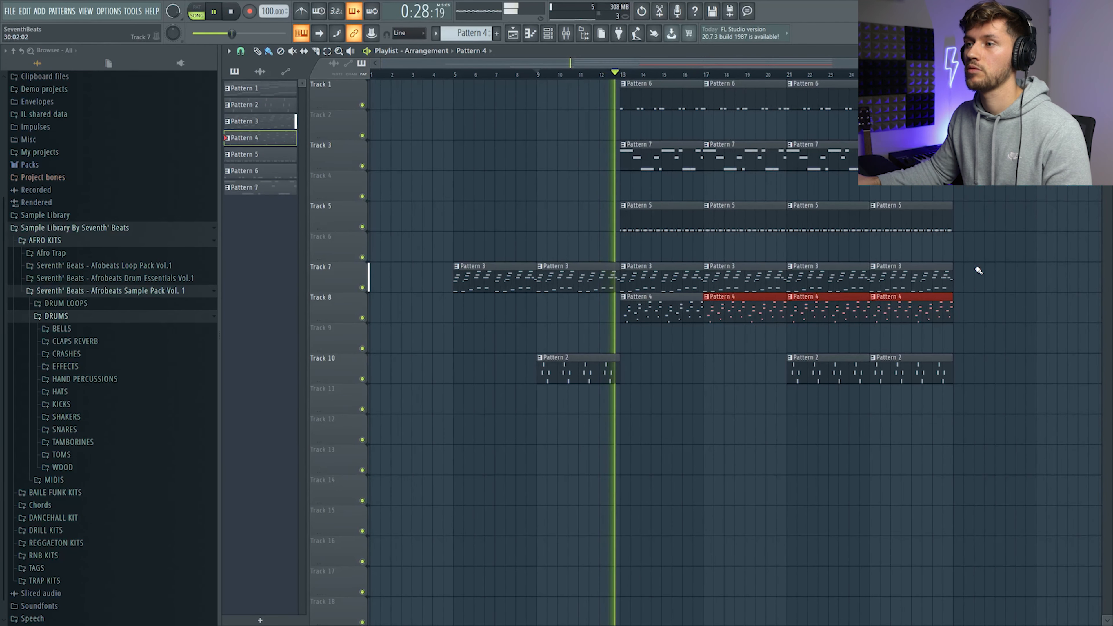